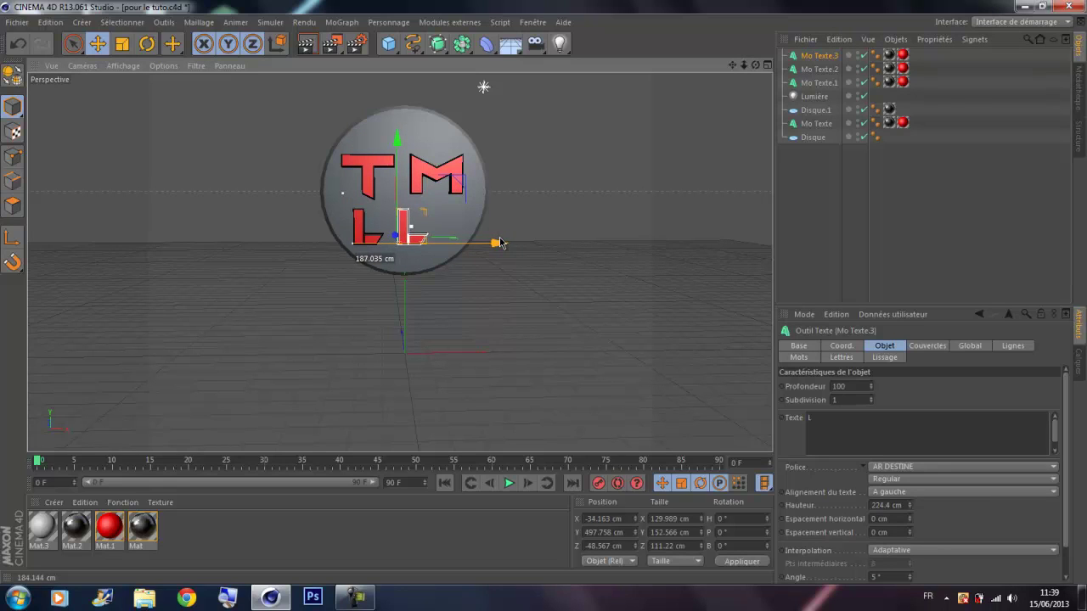
- Duplicate the right-hand L of the lower row and place the copy beside it at about X 158 cm
left_click(374, 166)
left_click(437, 161)
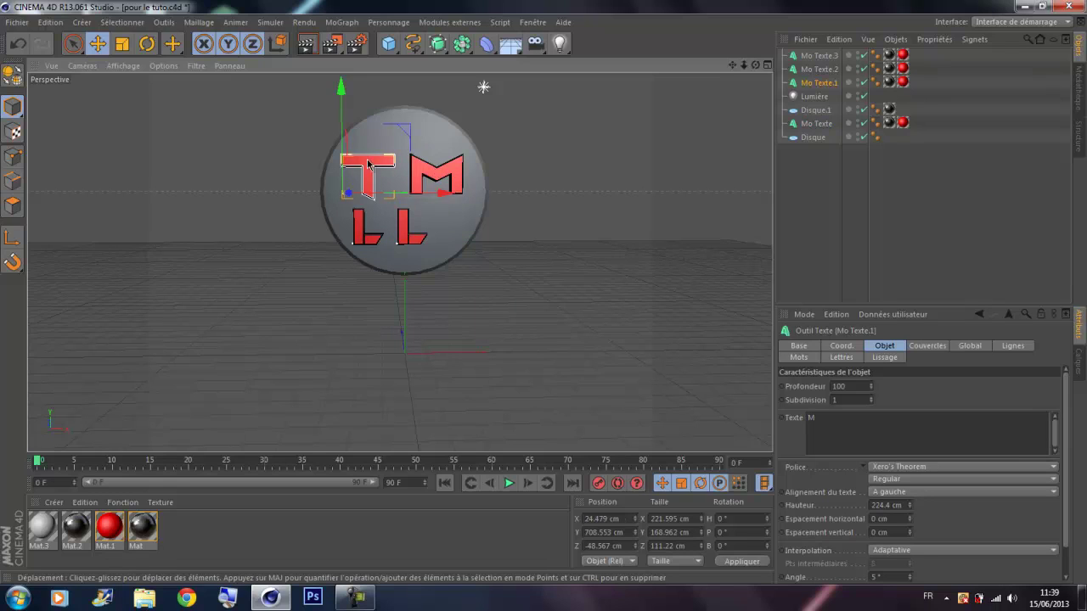
left_click(377, 161)
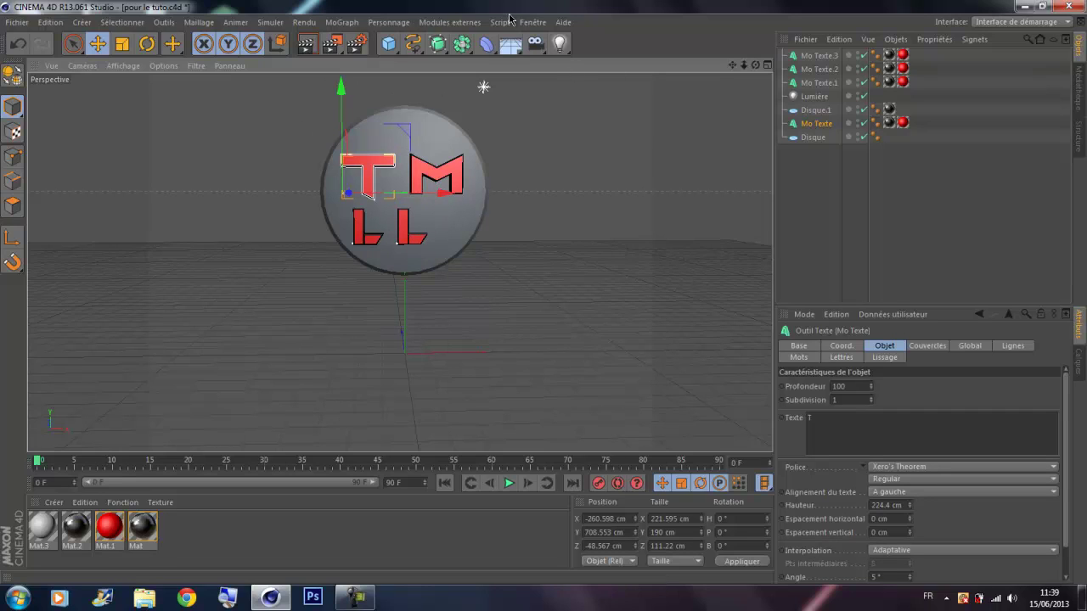
left_click(407, 233)
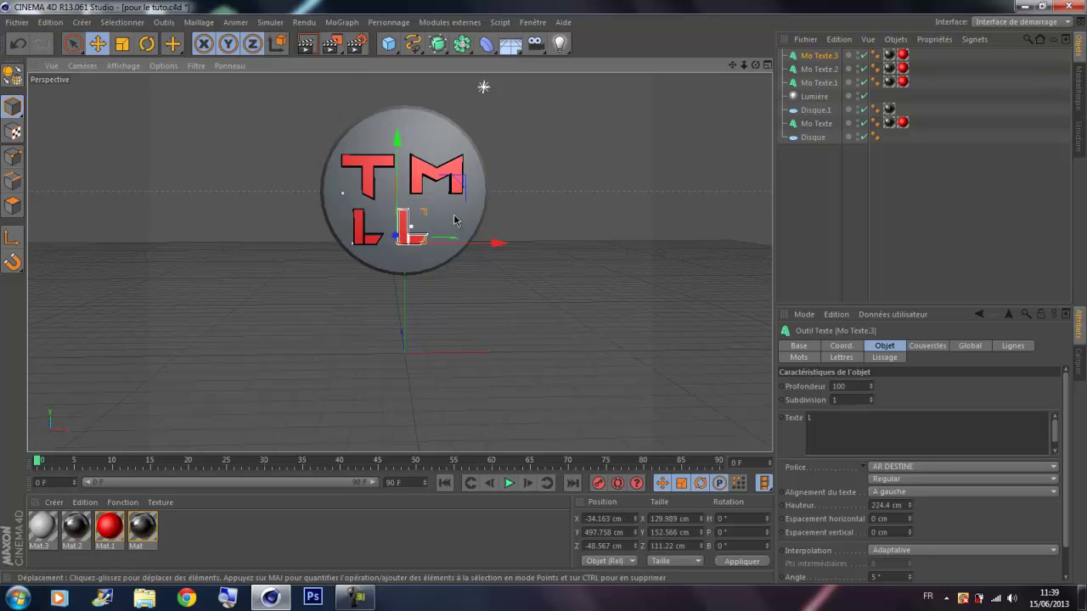
left_click_drag(497, 244, 508, 243, "ctrl")
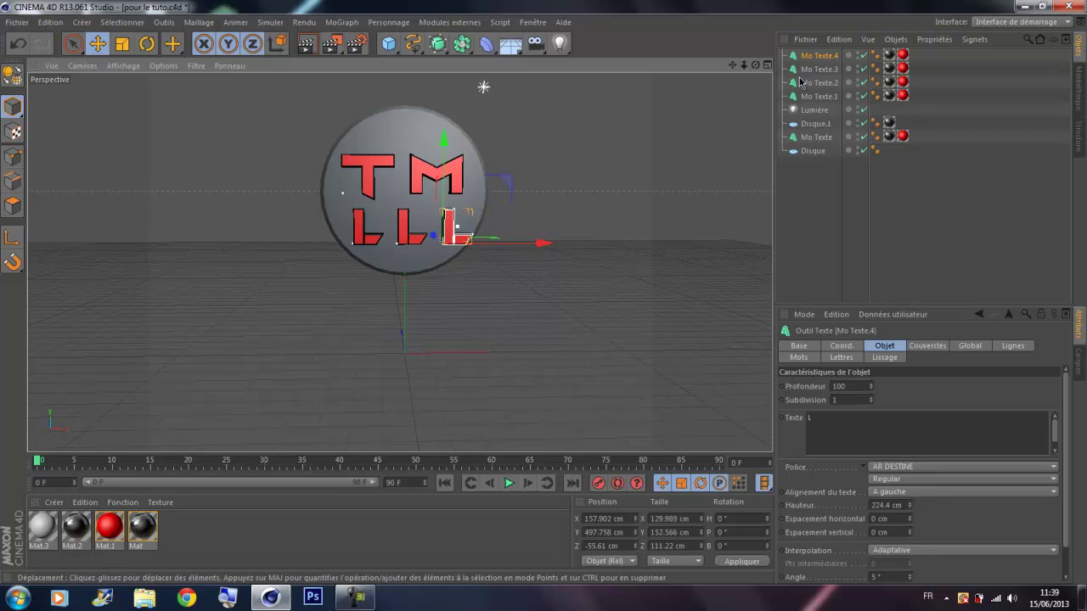
- Move the first L of the lower row outward along X to about -265 cm
scroll(536, 286, "up", 10)
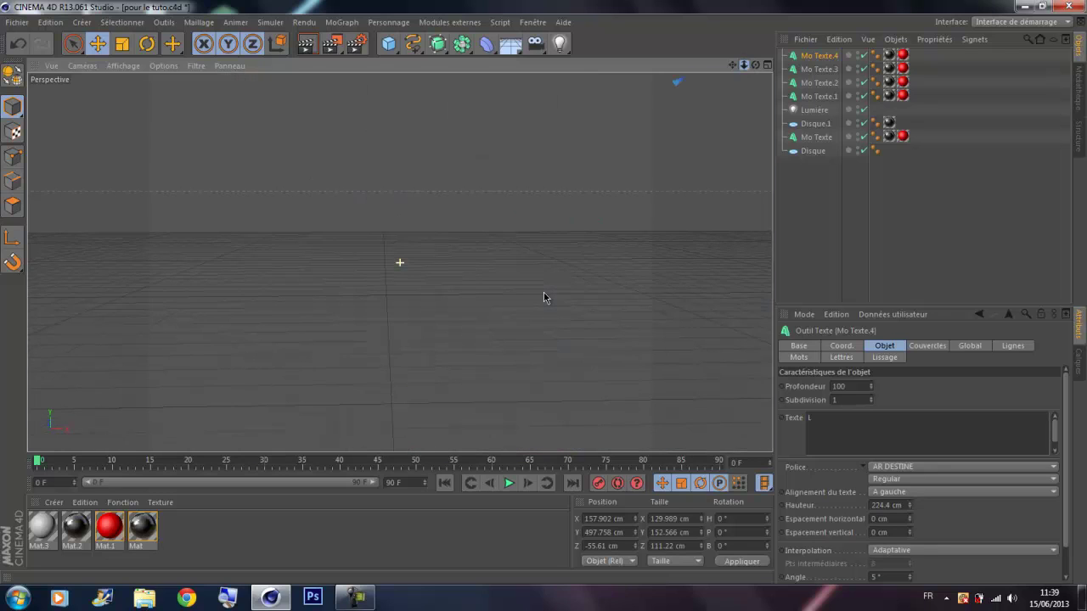
mouse_move(544, 299)
left_mouse_down()
mouse_move(546, 338)
mouse_move(542, 295)
left_mouse_up()
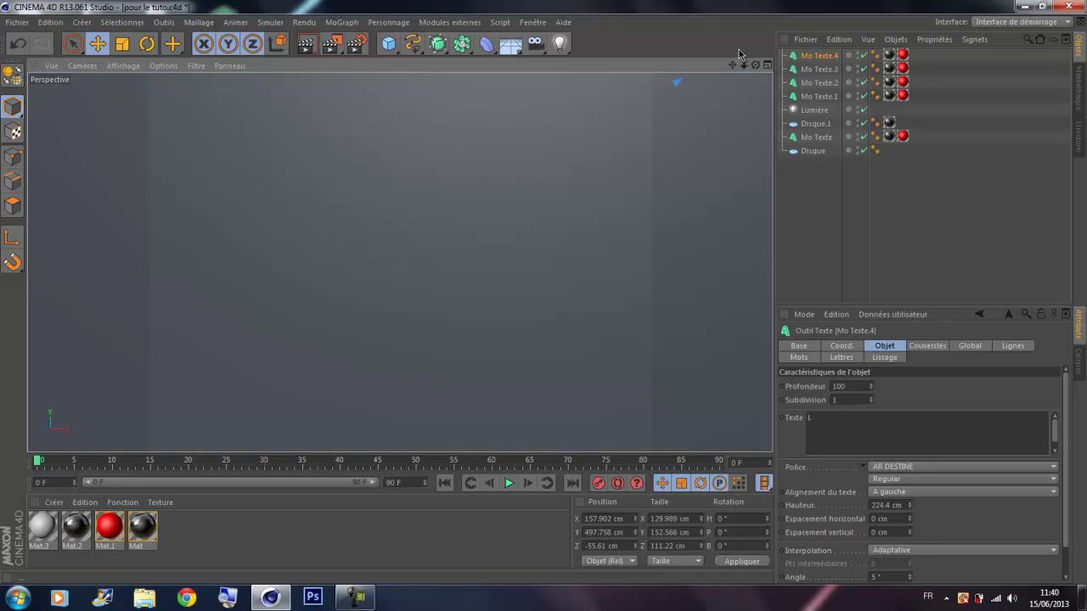
left_click_drag(742, 65, 544, 284)
left_click_drag(737, 71, 543, 291)
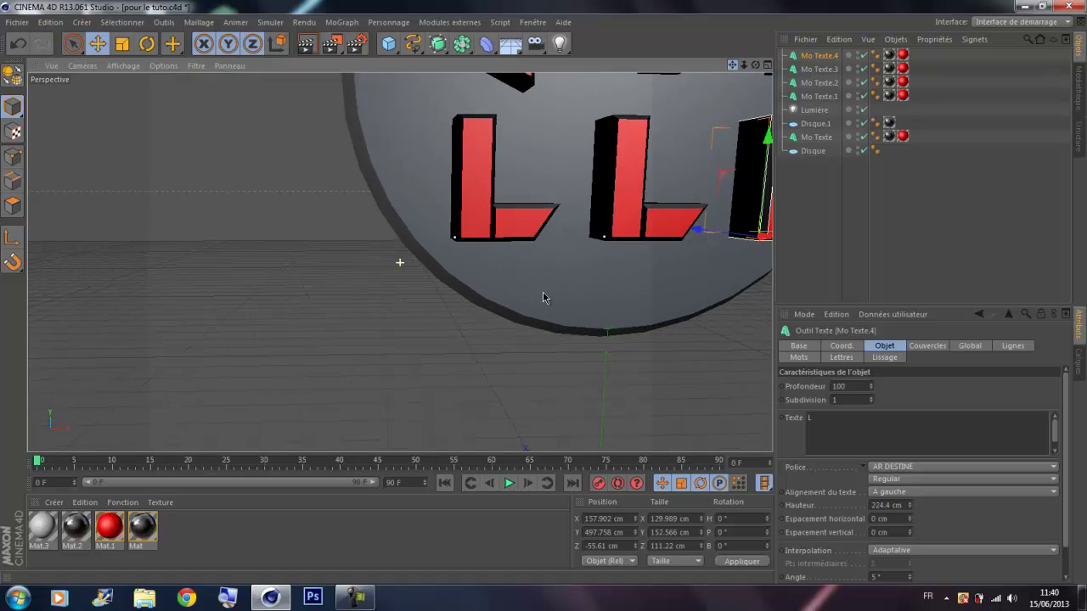
left_click(533, 201)
left_click_drag(553, 236, 508, 248)
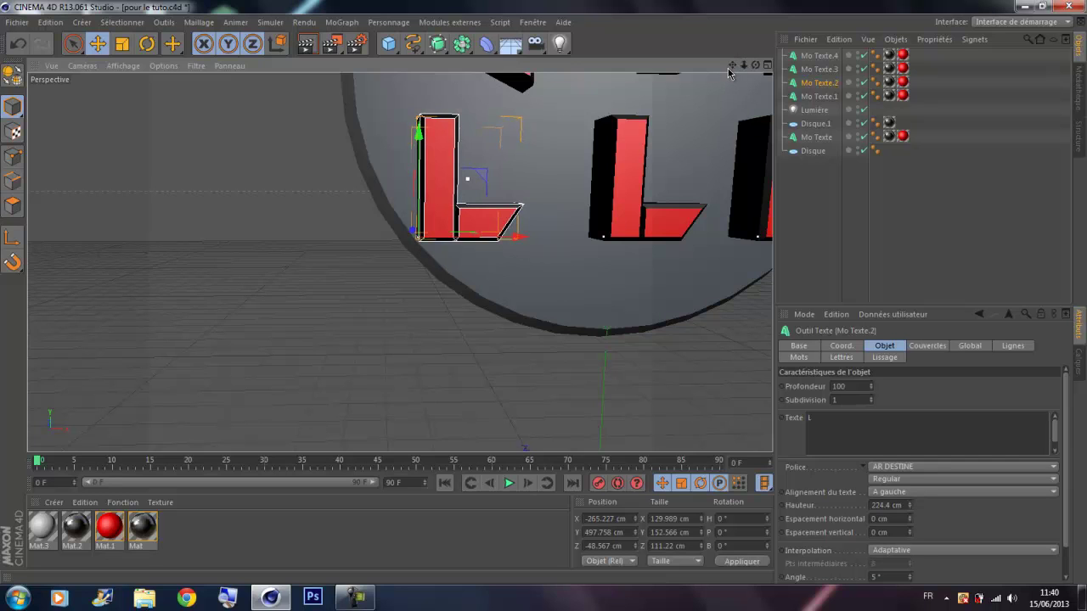
- Shift the middle L of the lower row along X to about -51 cm
left_click_drag(731, 66, 545, 297)
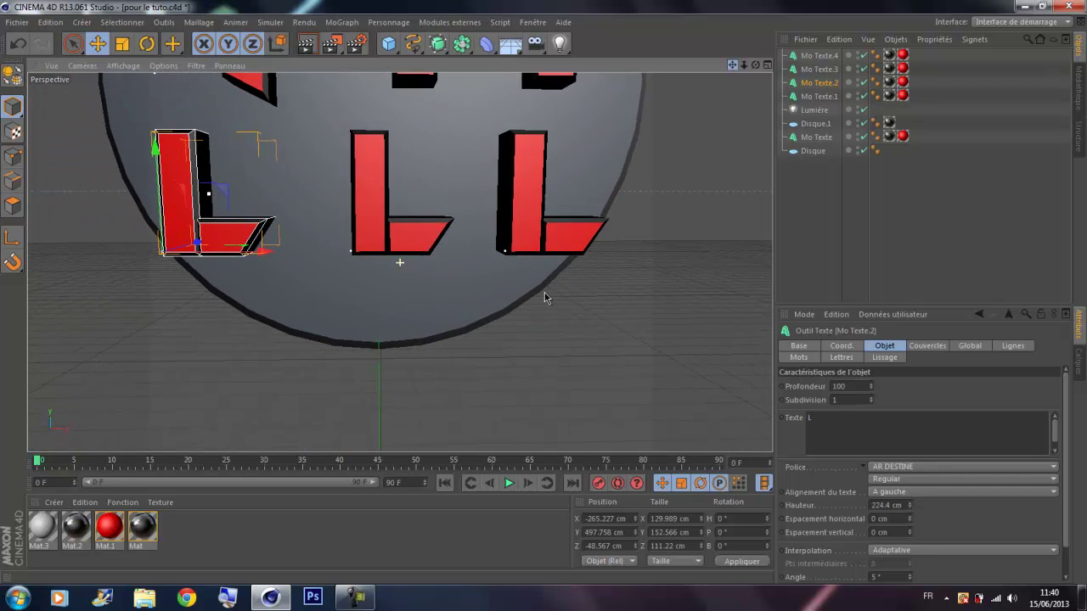
left_click(395, 246)
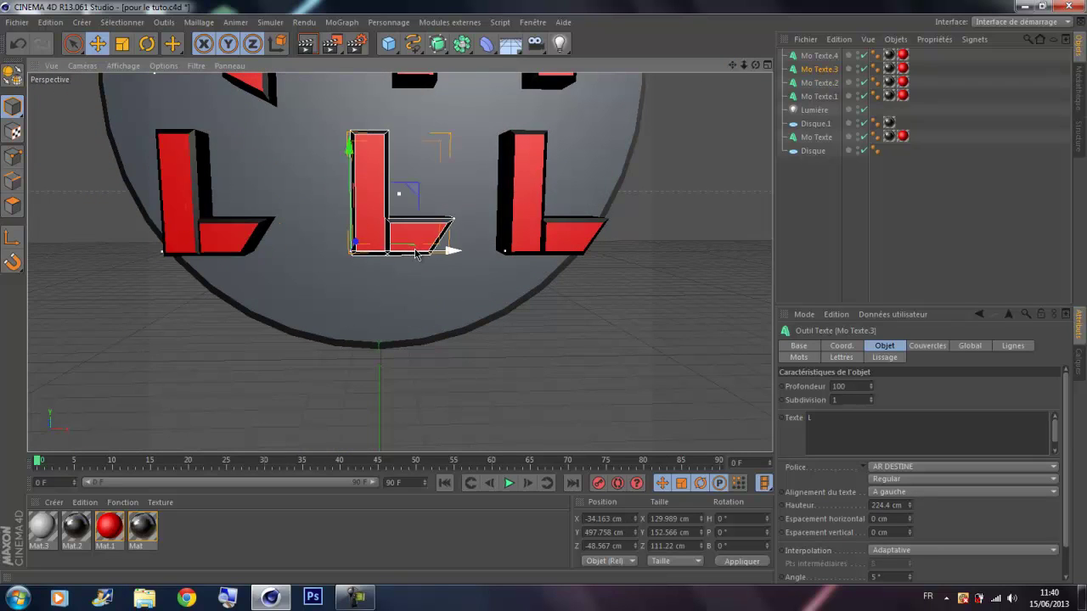
left_click_drag(415, 251, 403, 252)
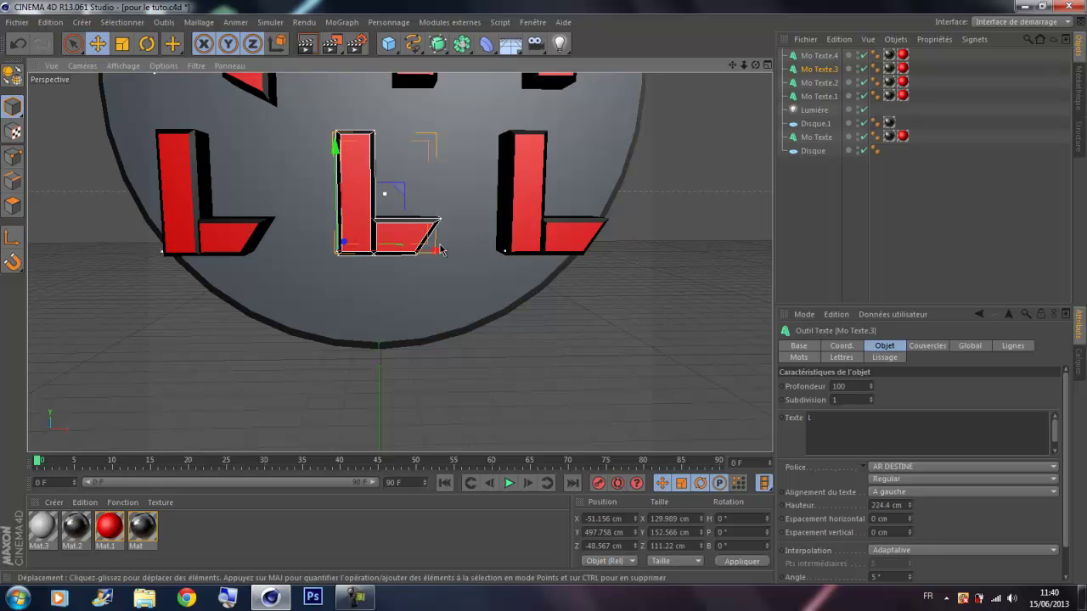
- Copy the middle L, change its text to ".", and place periods between the Ls at about X 92 cm and X -122 cm
key("ctrl+c")
key("ctrl+v")
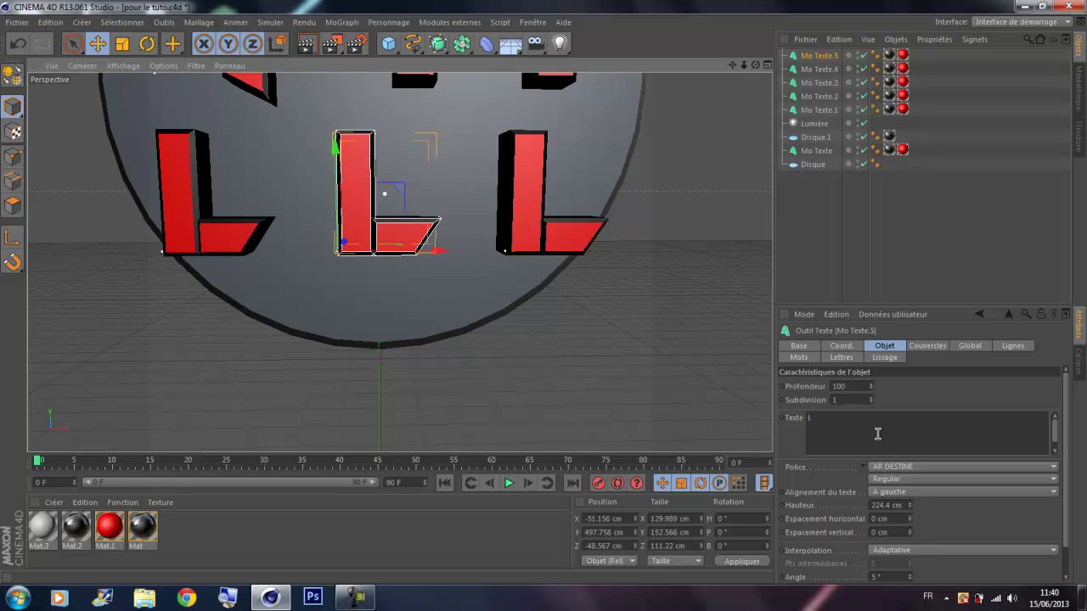
left_click(843, 417)
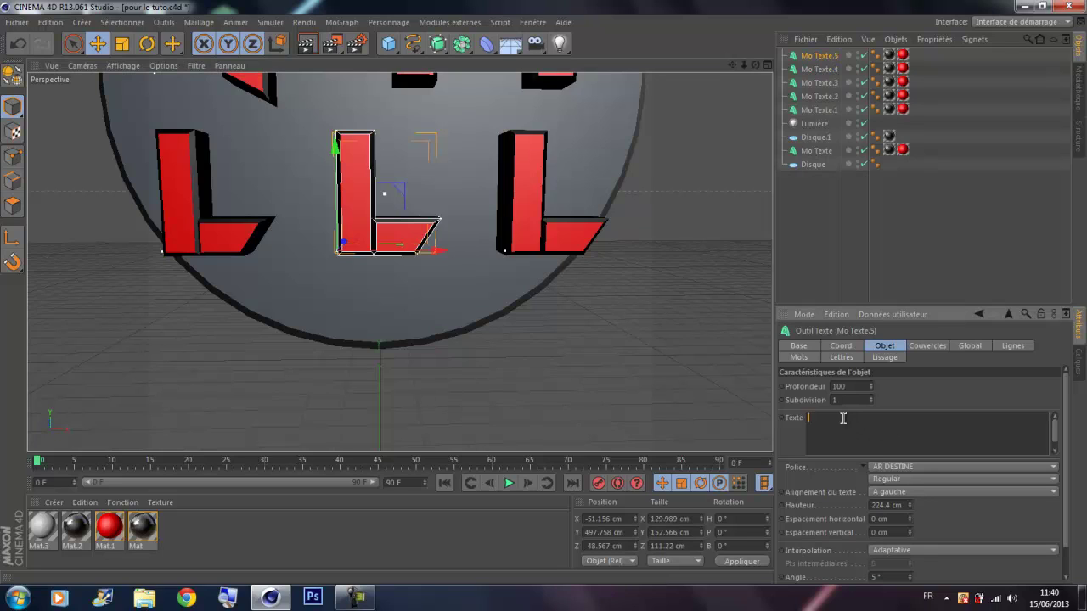
type(".")
left_click_drag(433, 249, 360, 246)
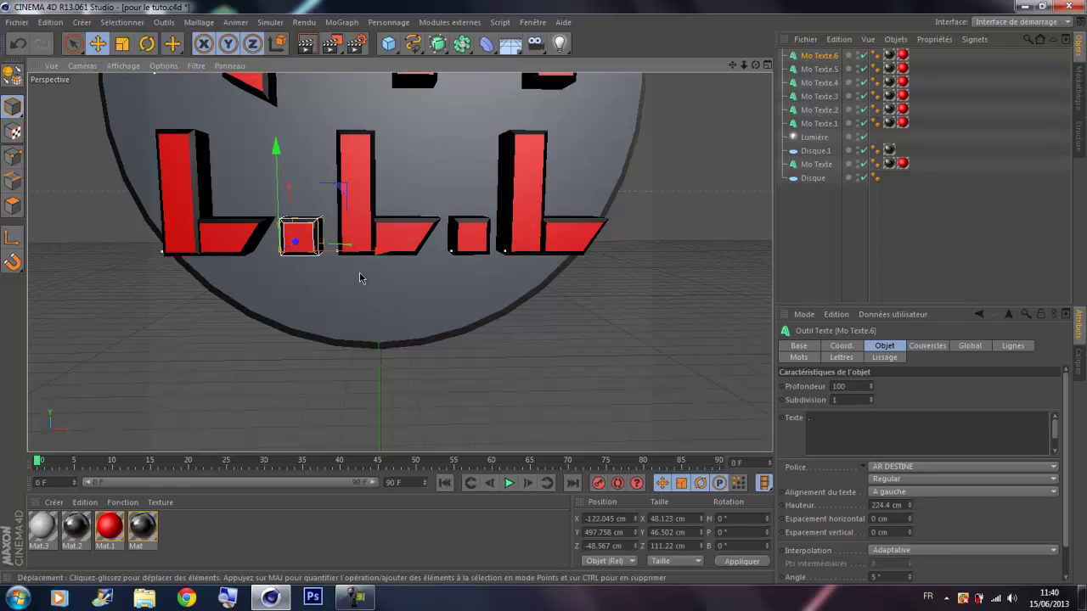
- Create a new material and set its colour to pure blue, RGB 0, 8, 255
left_click(294, 528)
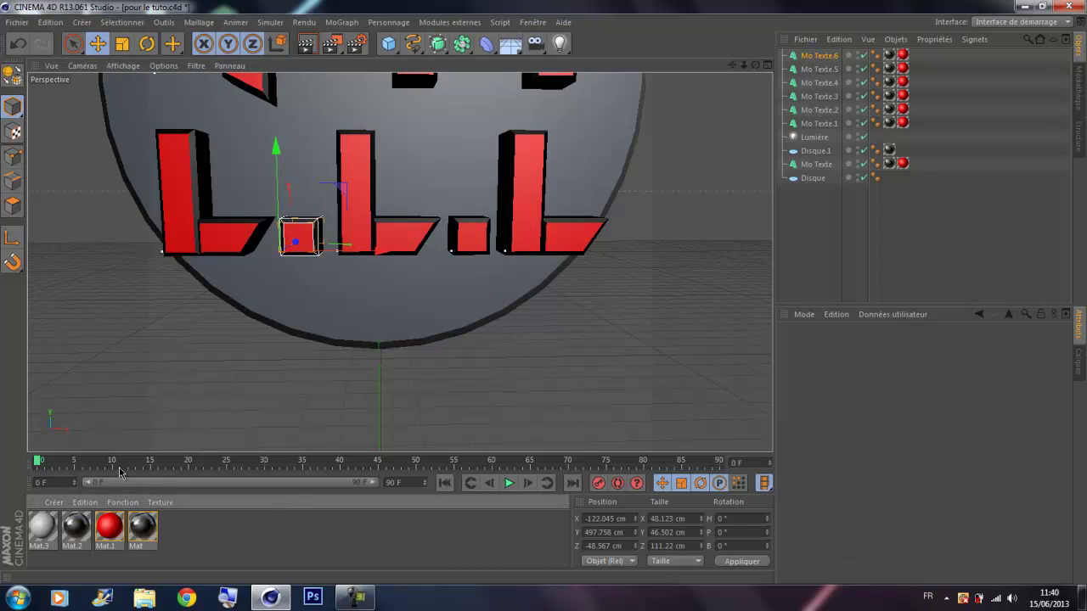
double_click(196, 544)
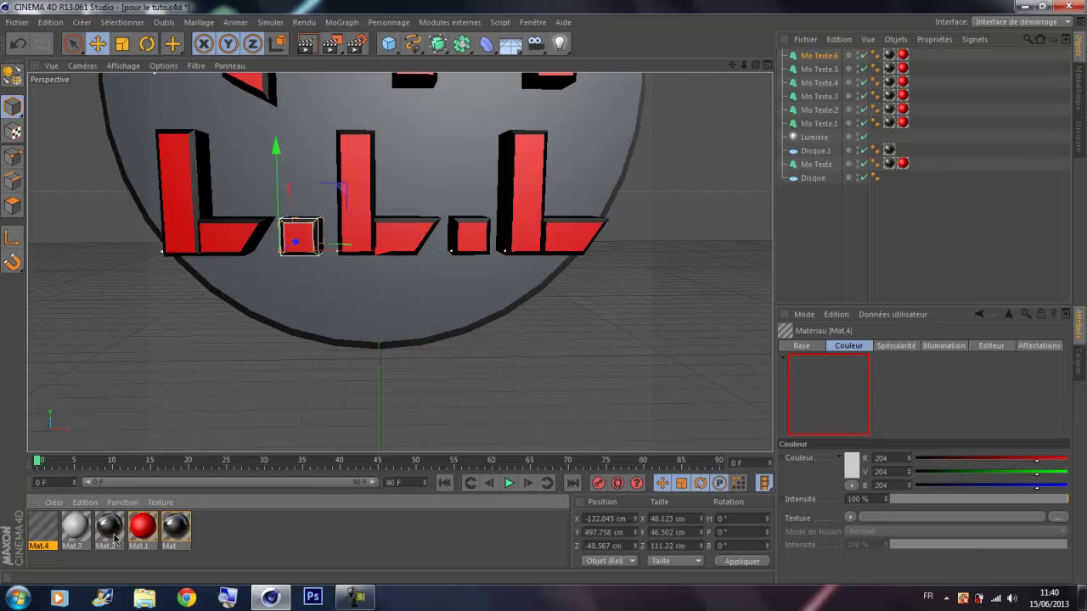
double_click(41, 534)
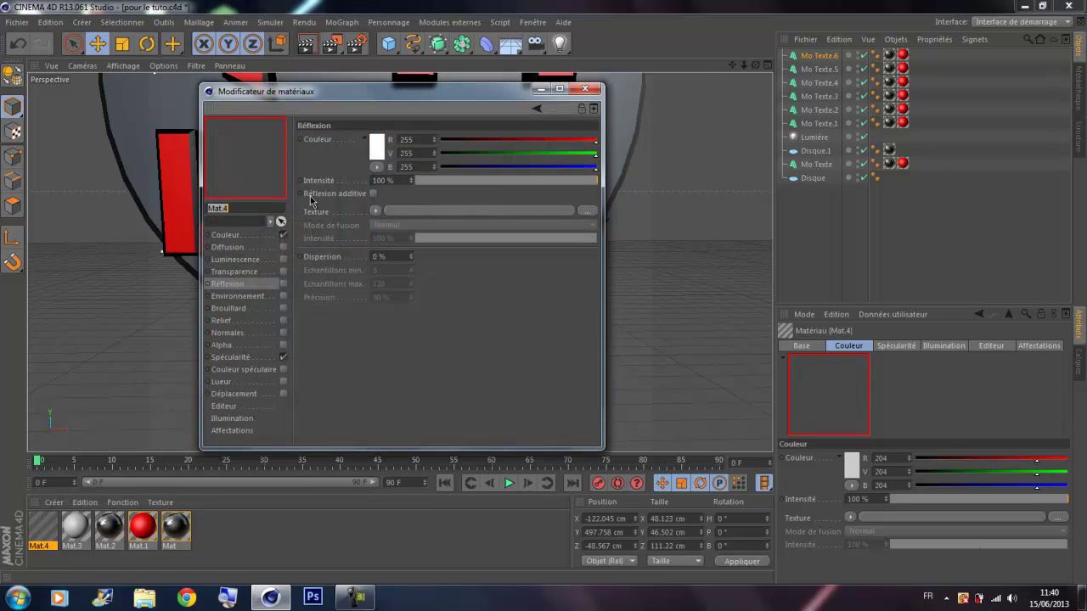
left_click(225, 235)
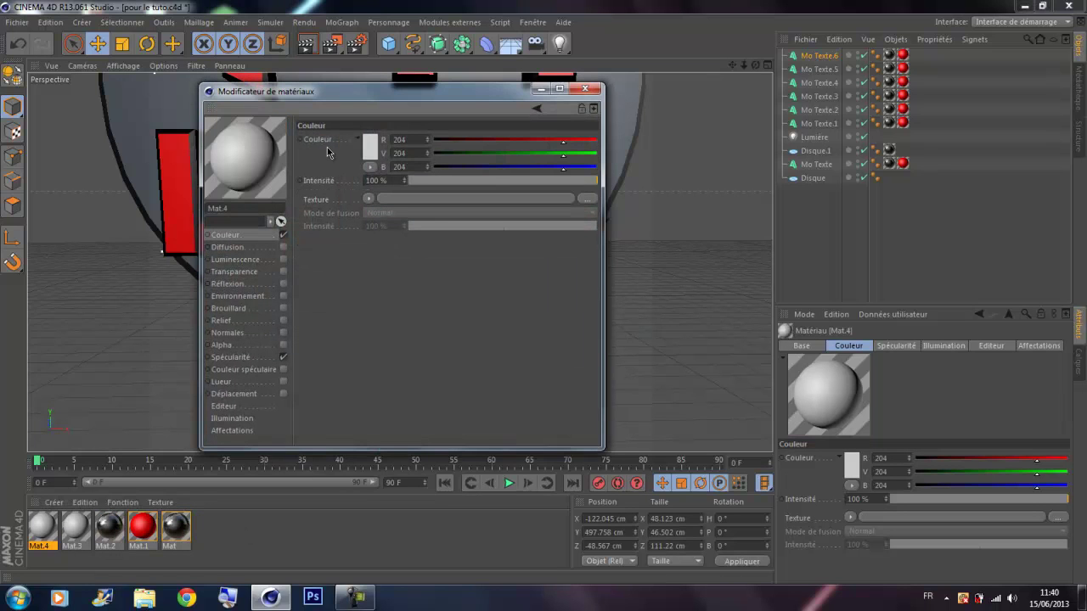
left_click(370, 147)
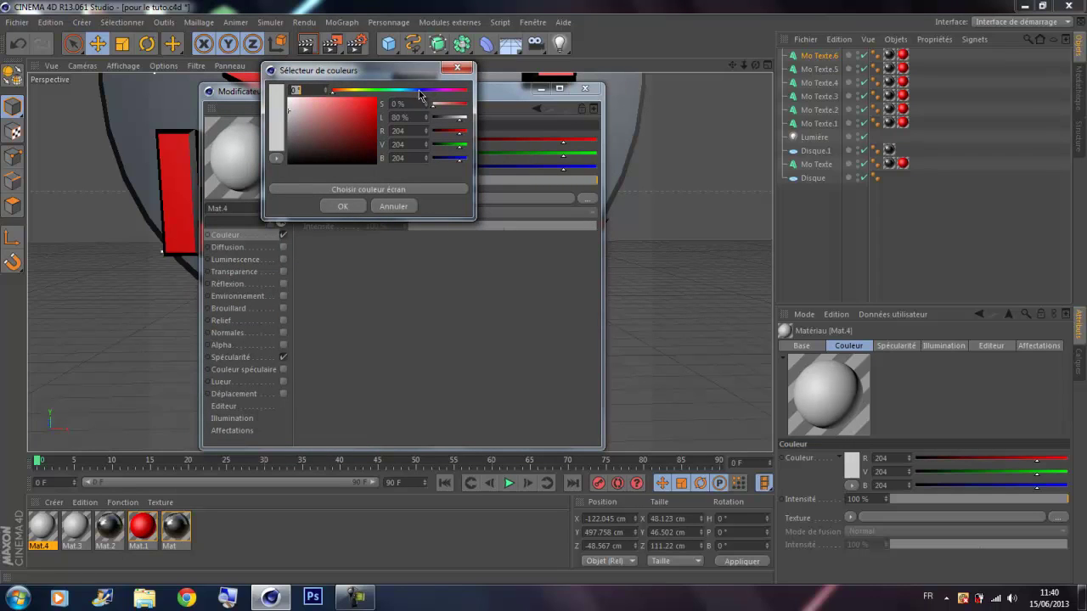
left_click(376, 91)
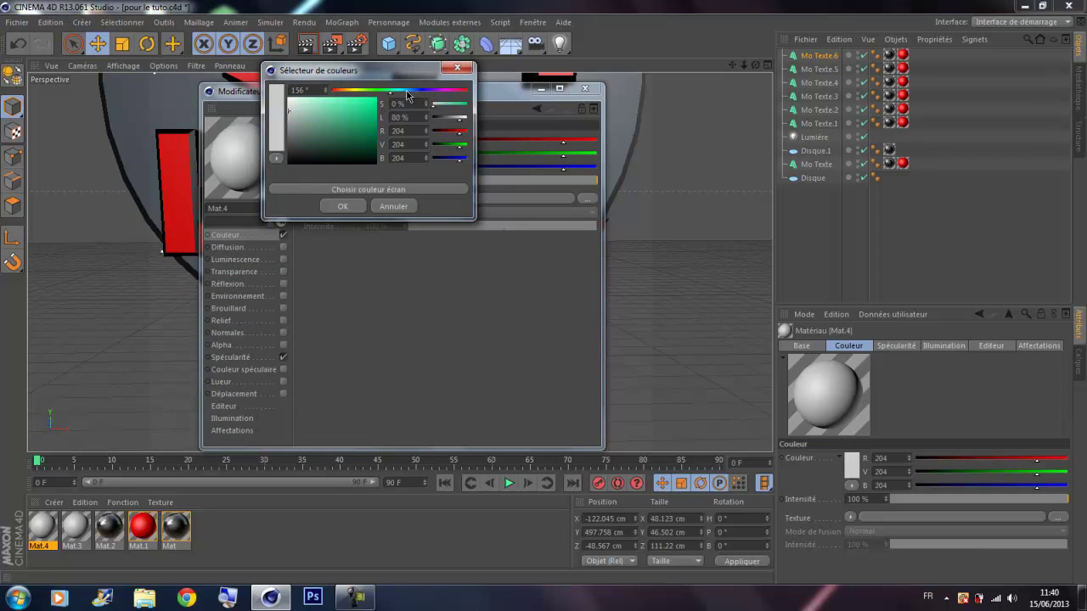
mouse_move(406, 95)
left_mouse_down()
mouse_move(445, 82)
mouse_move(399, 87)
mouse_move(422, 92)
left_mouse_up()
left_click_drag(351, 115, 387, 81)
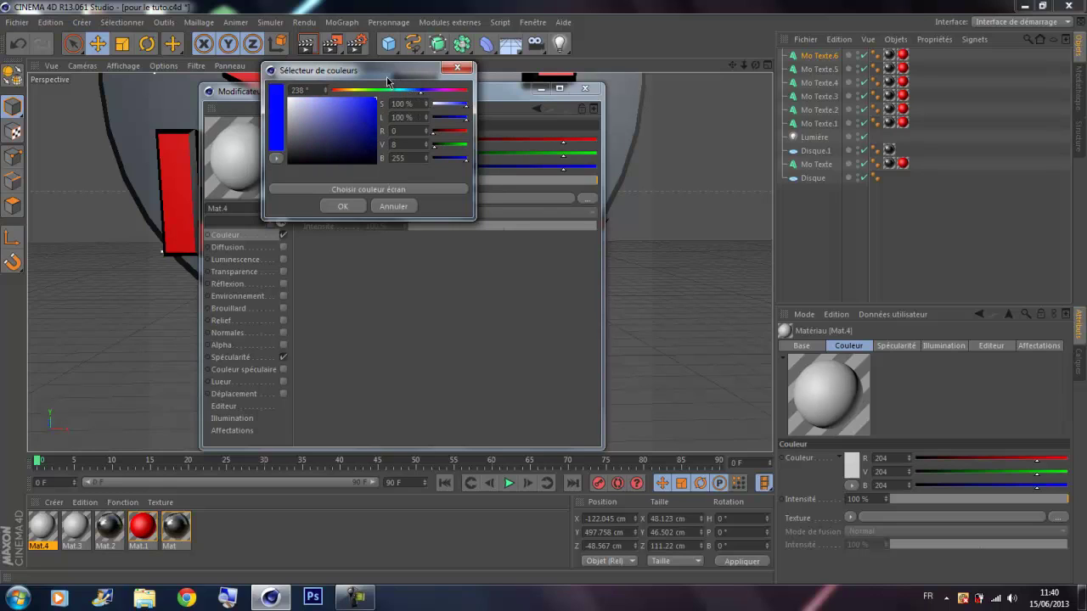
left_click(343, 207)
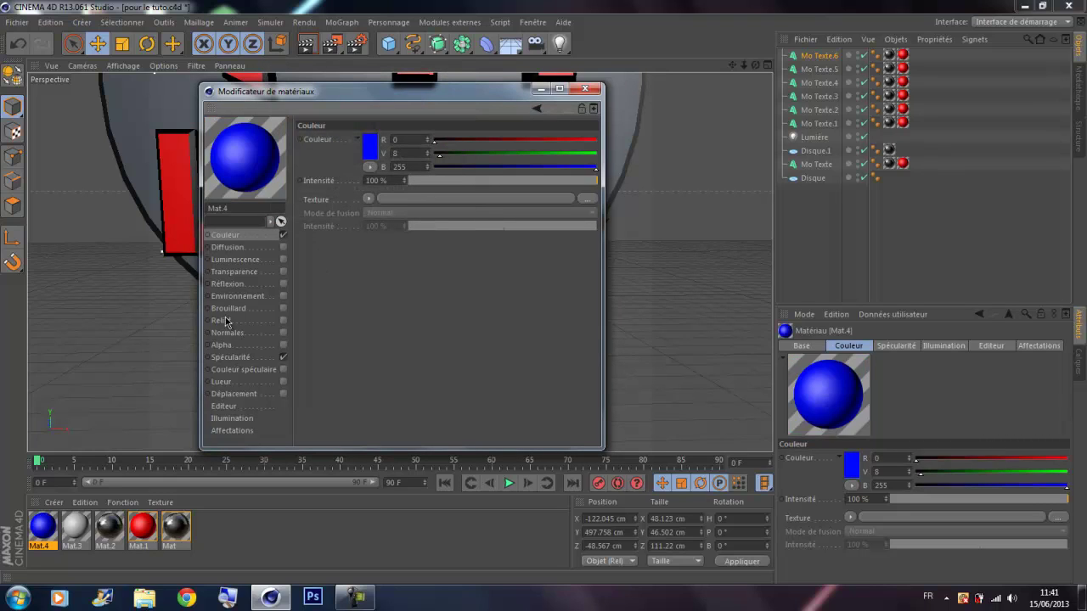
left_click(584, 88)
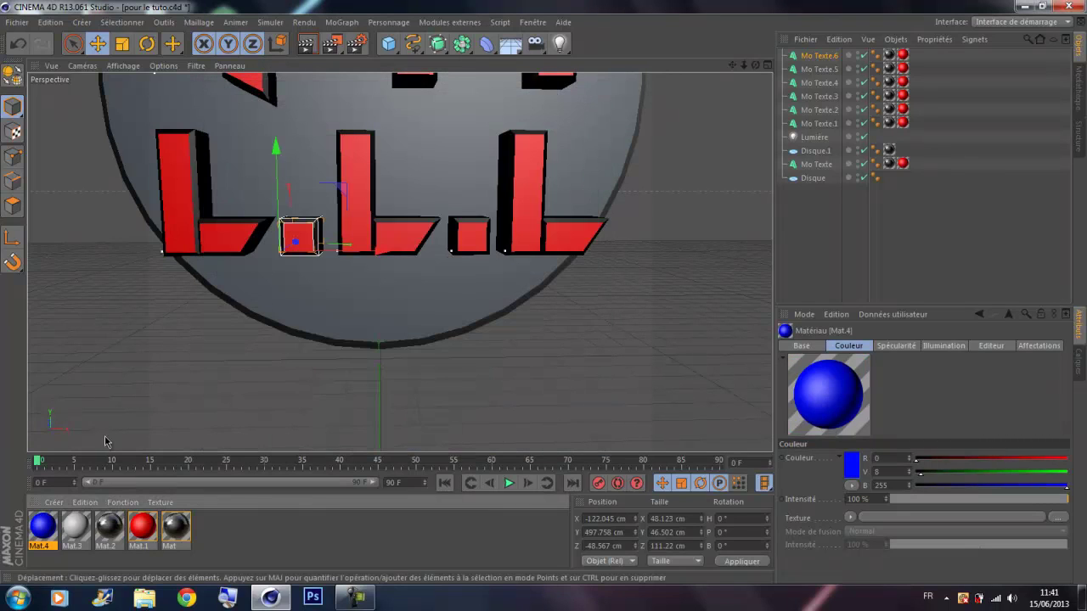
- Replace the red material with the blue Mat.4 on the three Ls and both periods, Mo Texte.2 to Mo Texte.6
left_click_drag(44, 529, 88, 431)
left_click_drag(569, 154, 919, 59)
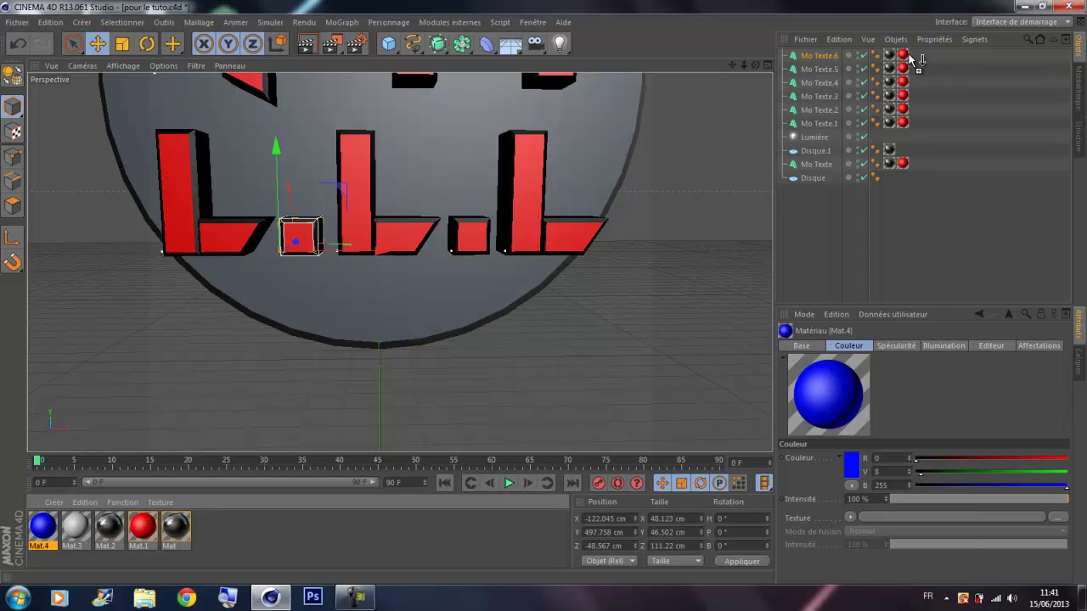
left_click_drag(911, 53, 903, 56)
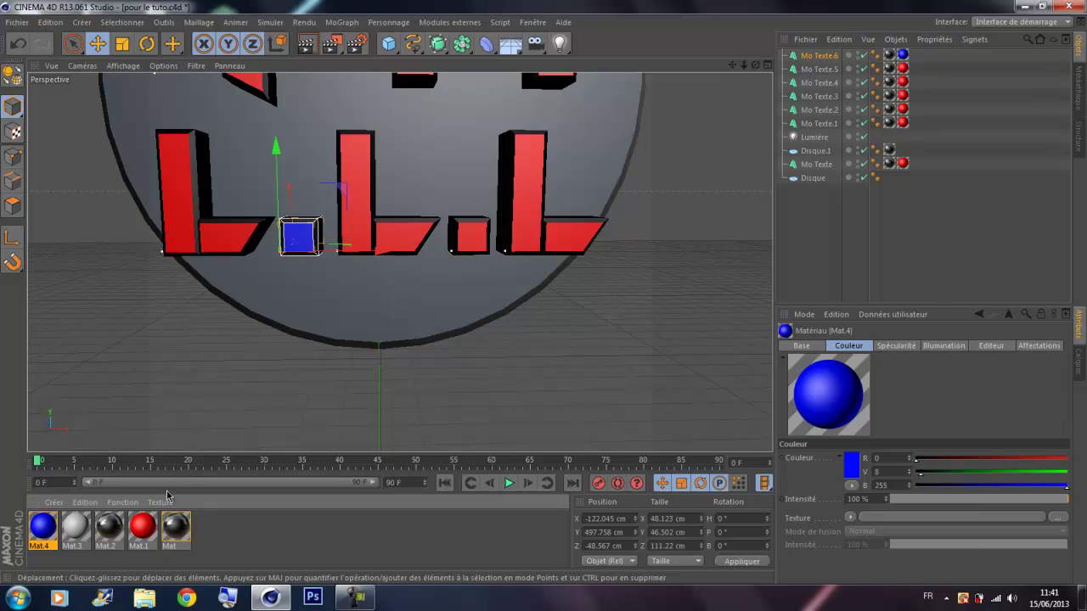
left_click_drag(433, 395, 903, 70)
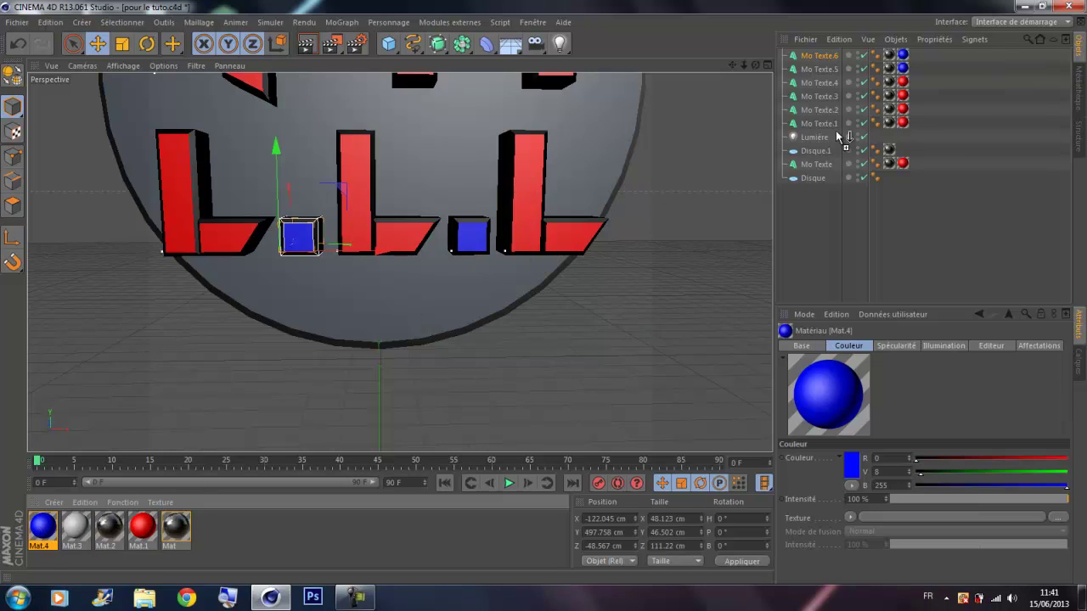
left_click_drag(903, 83, 903, 83)
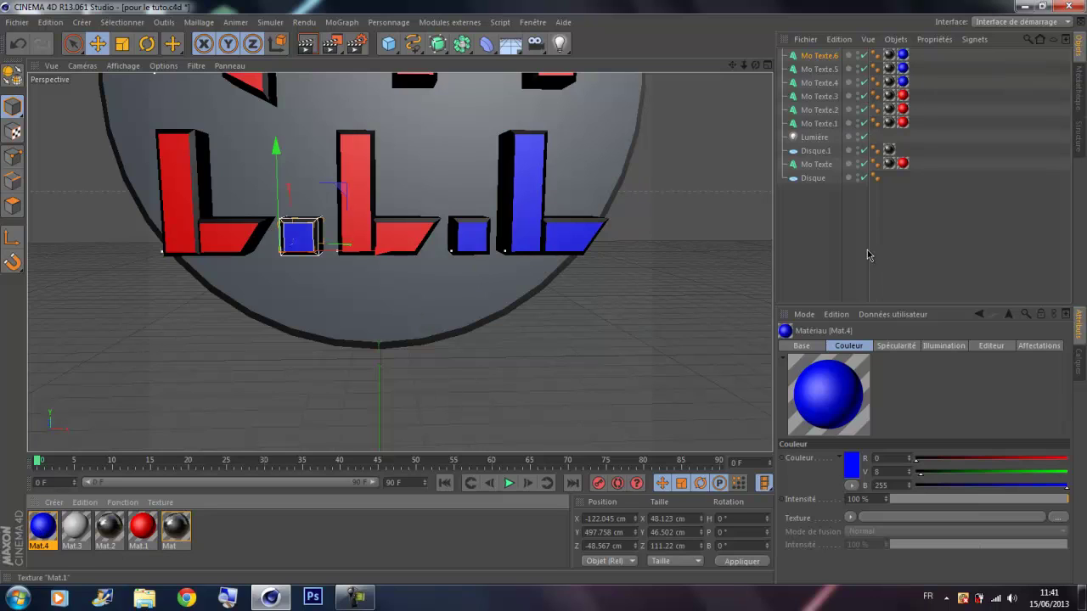
left_click_drag(82, 532, 903, 96)
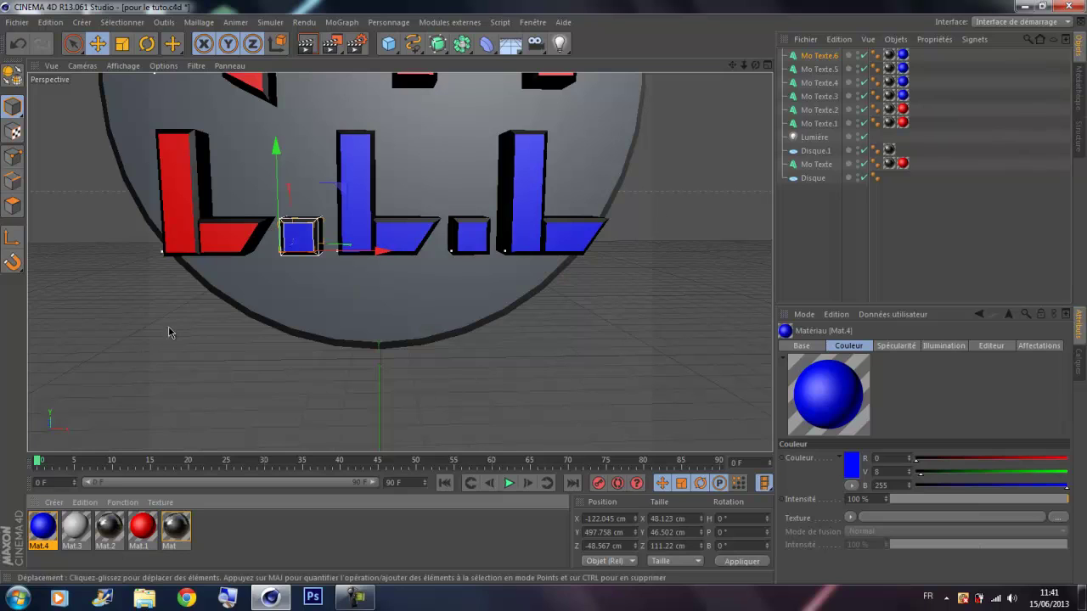
left_click_drag(291, 373, 907, 112)
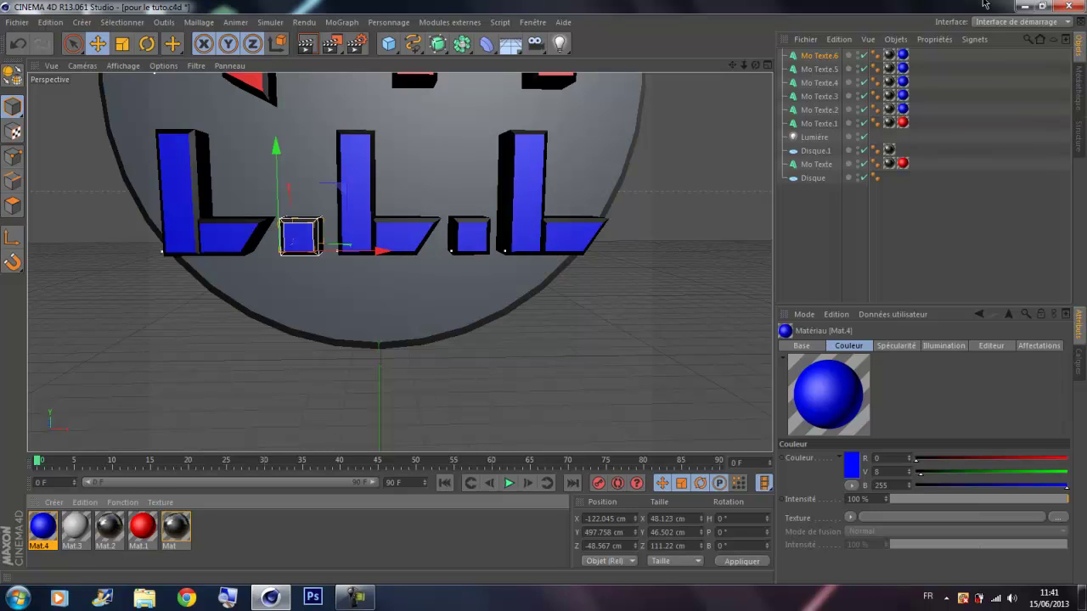
- Check the reference logo on the desktop wallpaper and apply the red Mat.1 to both periods, Mo Texte.5 and Mo Texte.6
left_click(1042, 6)
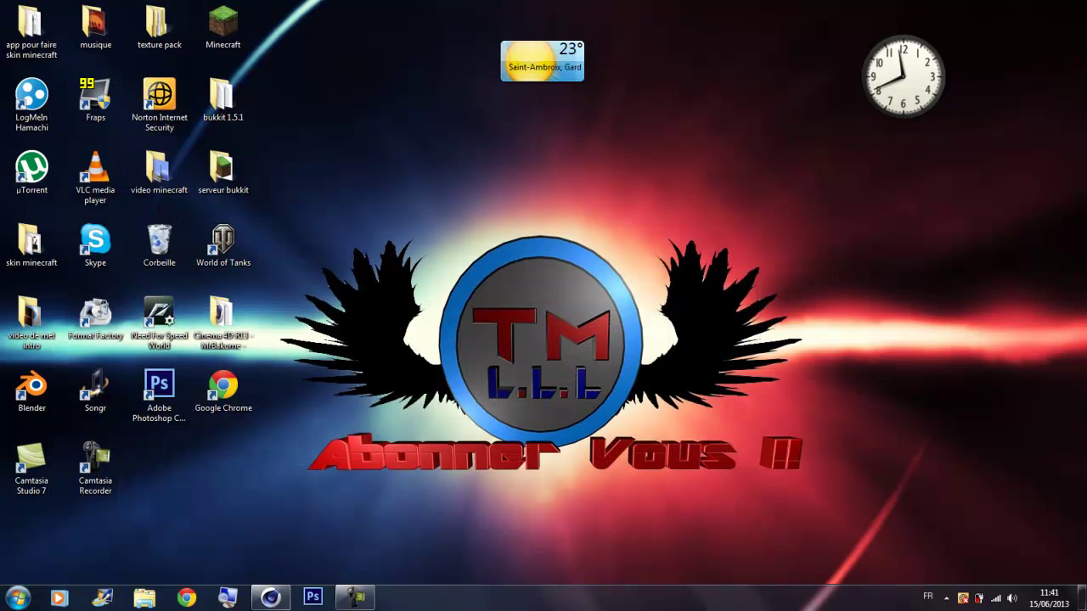
left_click(288, 599)
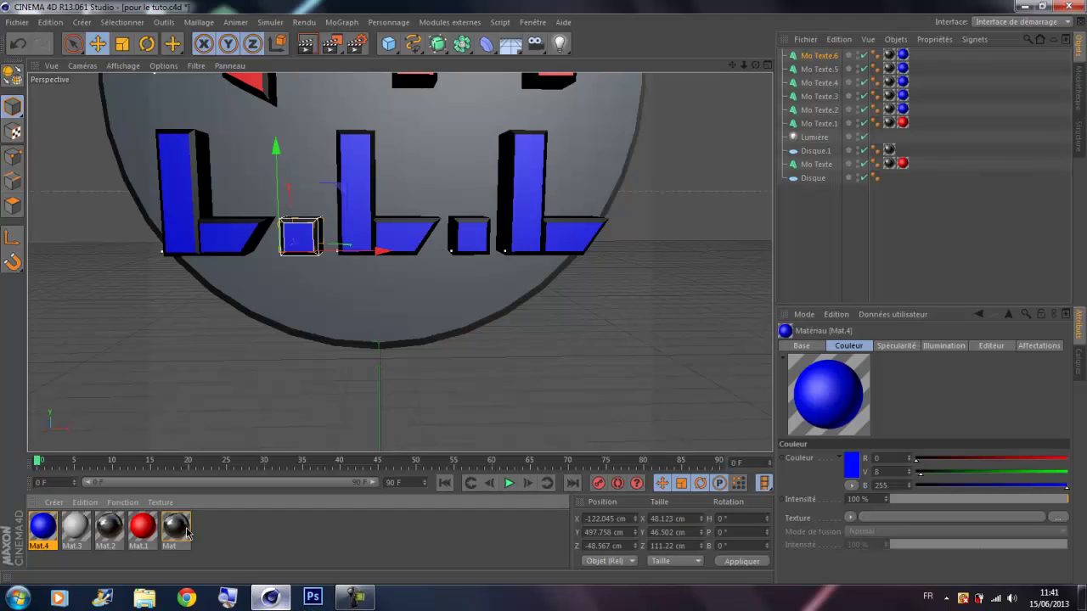
left_click_drag(142, 526, 904, 58)
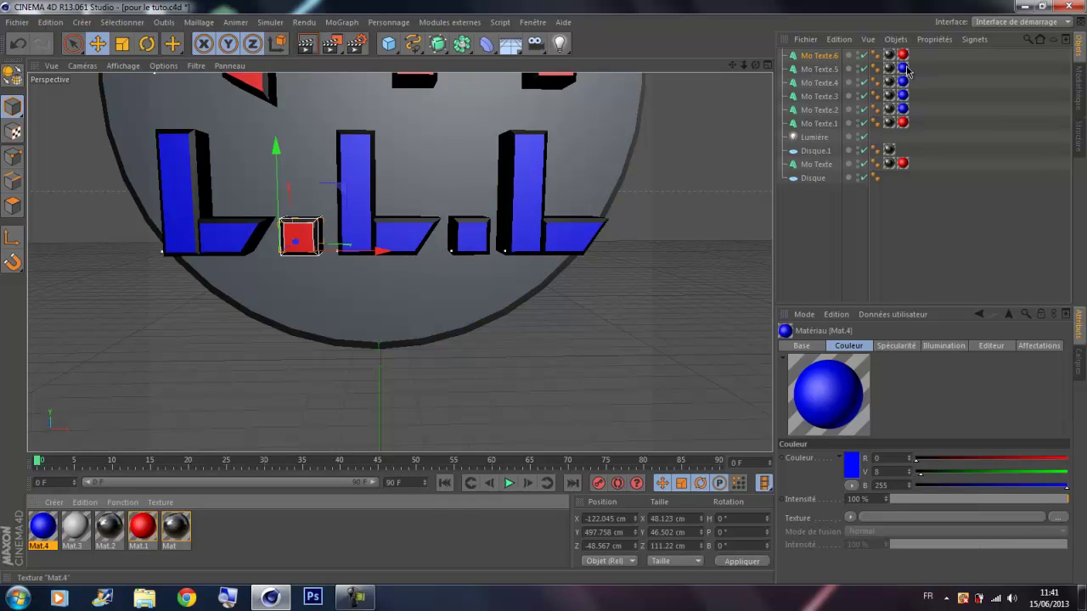
left_click(905, 71)
left_click(840, 69)
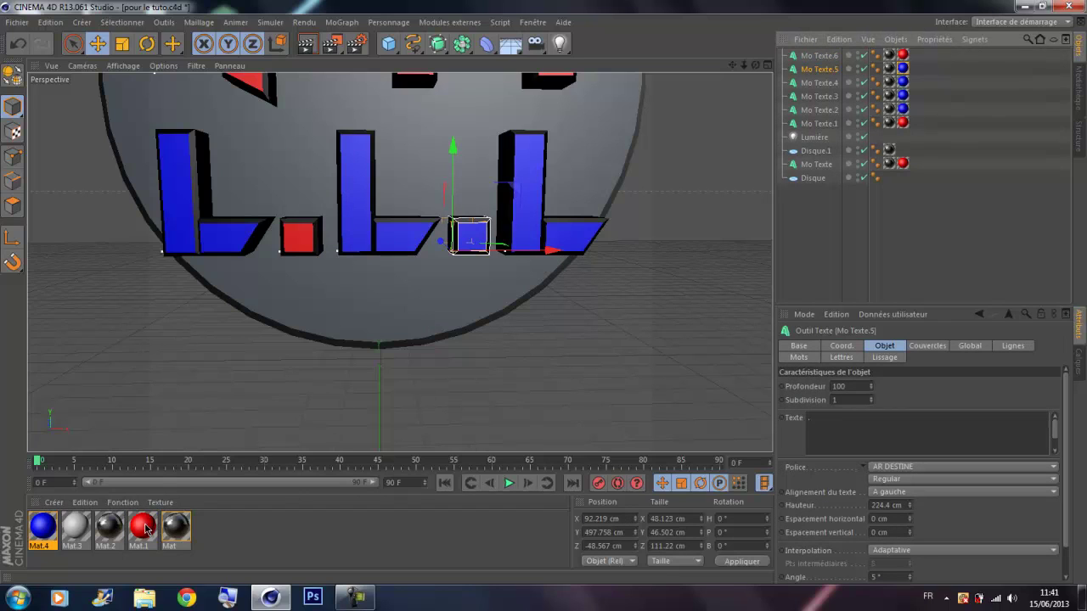
left_click_drag(145, 528, 907, 71)
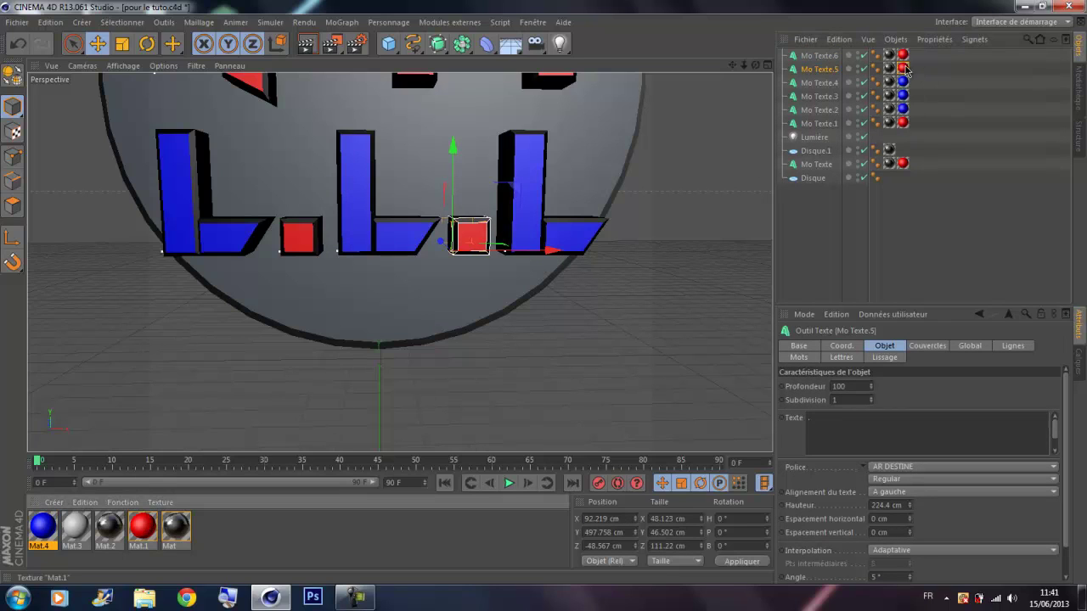
left_click(1025, 6)
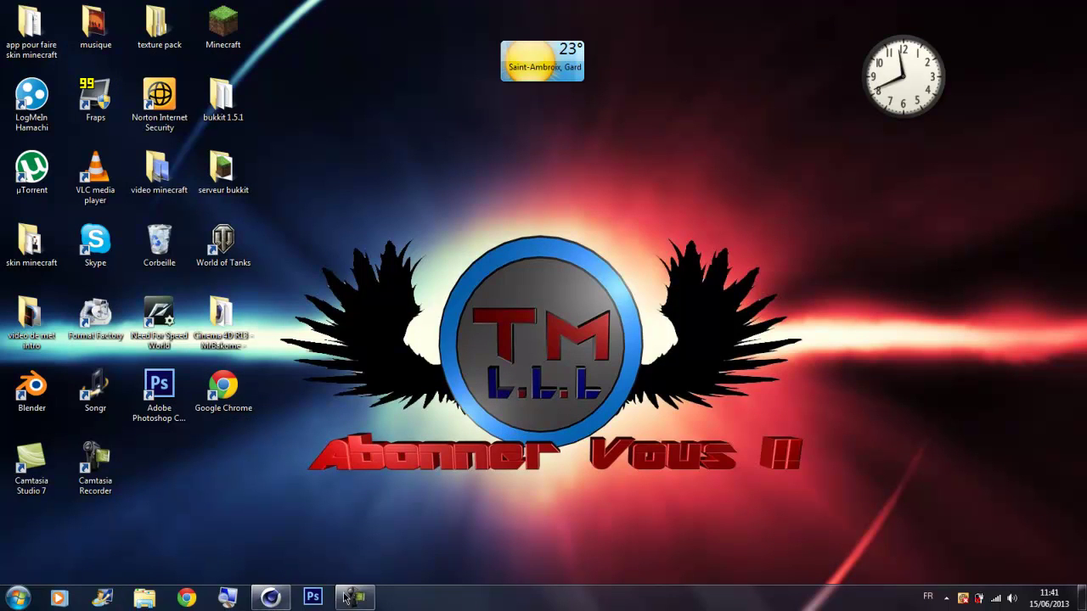
- Switch back to Cinema 4D, scale the left L down to about 102 x 120 cm and shift it slightly inward along X
left_click(263, 598)
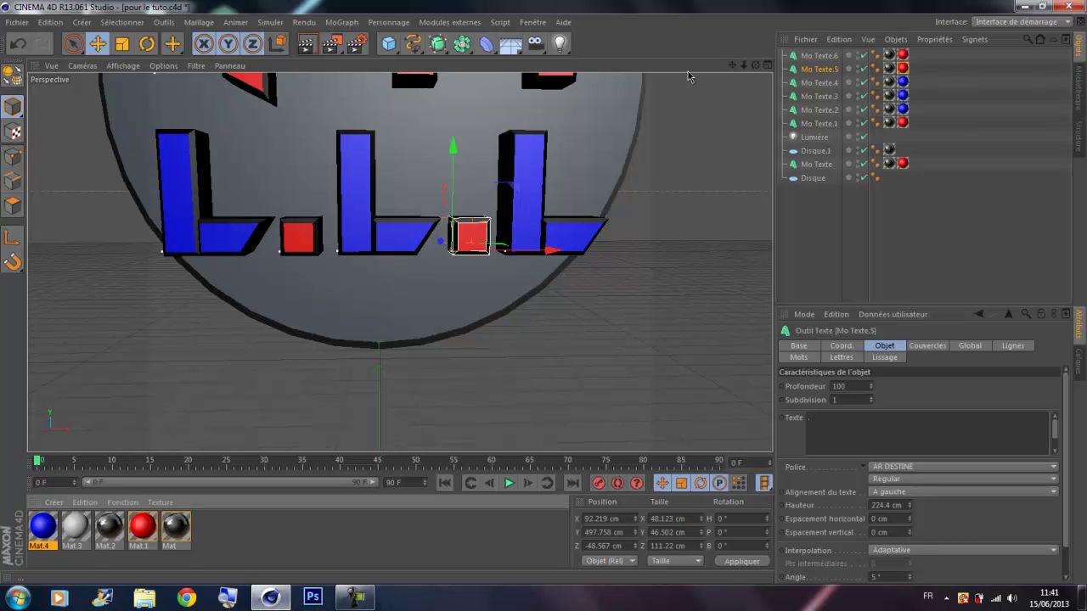
scroll(519, 185, "down", 4)
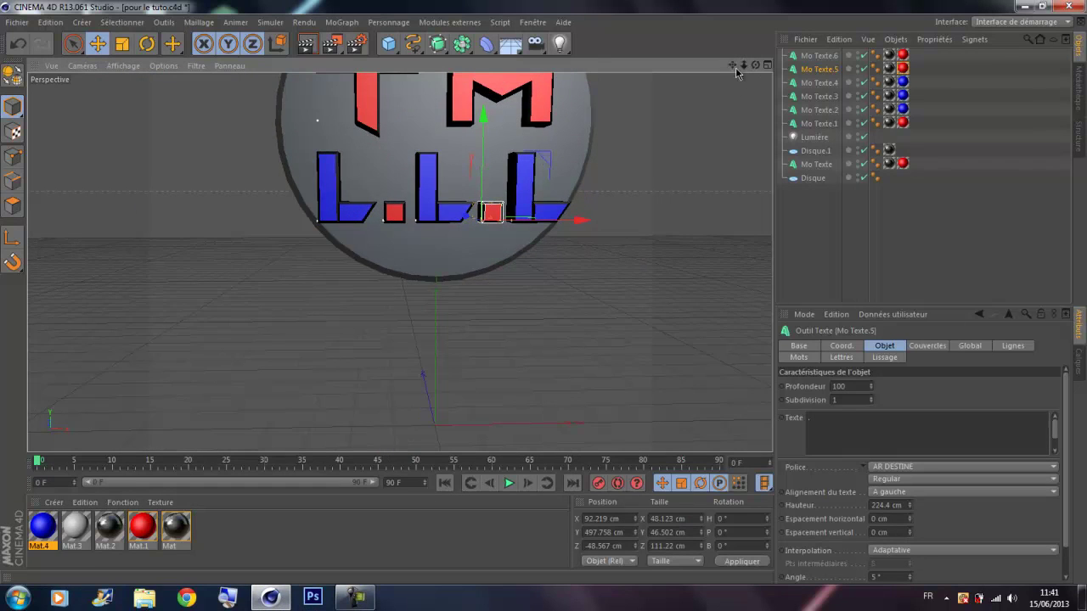
left_click_drag(732, 66, 543, 294)
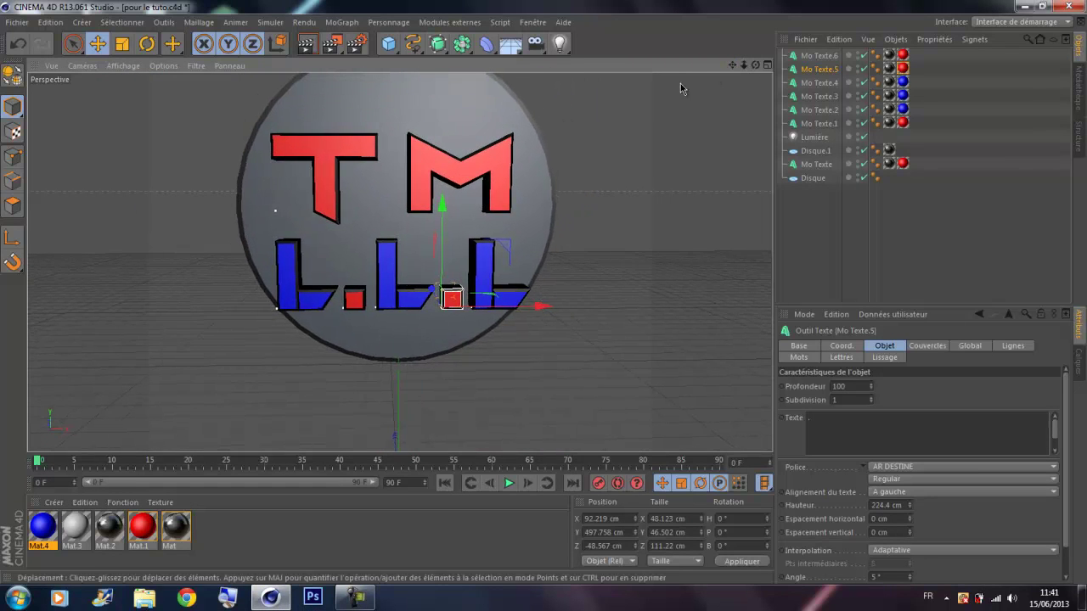
scroll(680, 83, "down", 3)
left_click_drag(731, 65, 543, 294)
scroll(606, 152, "down", 3)
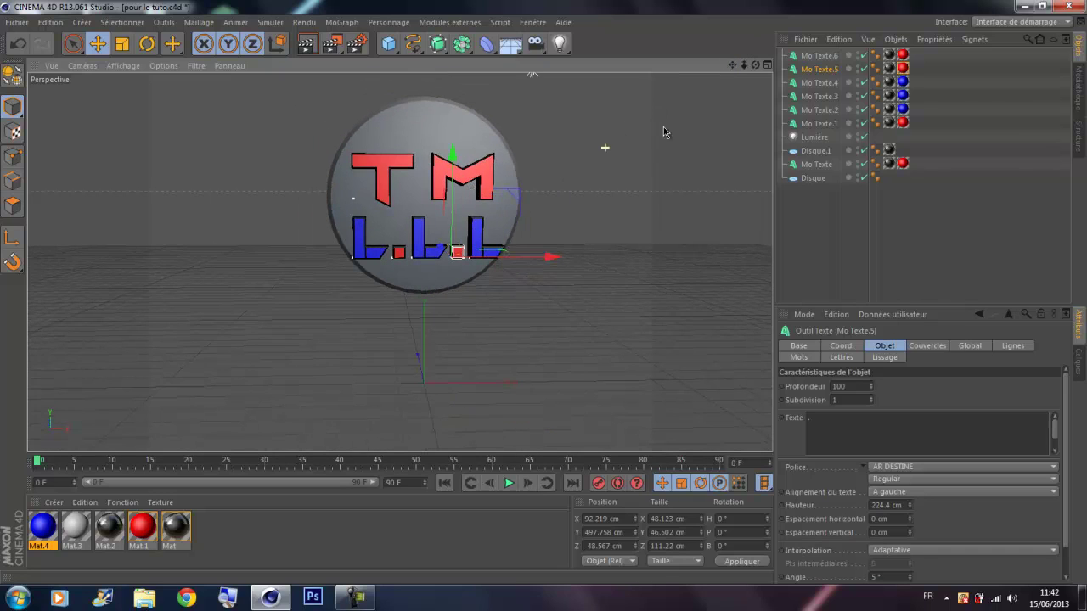
left_click(361, 248)
left_click(123, 46)
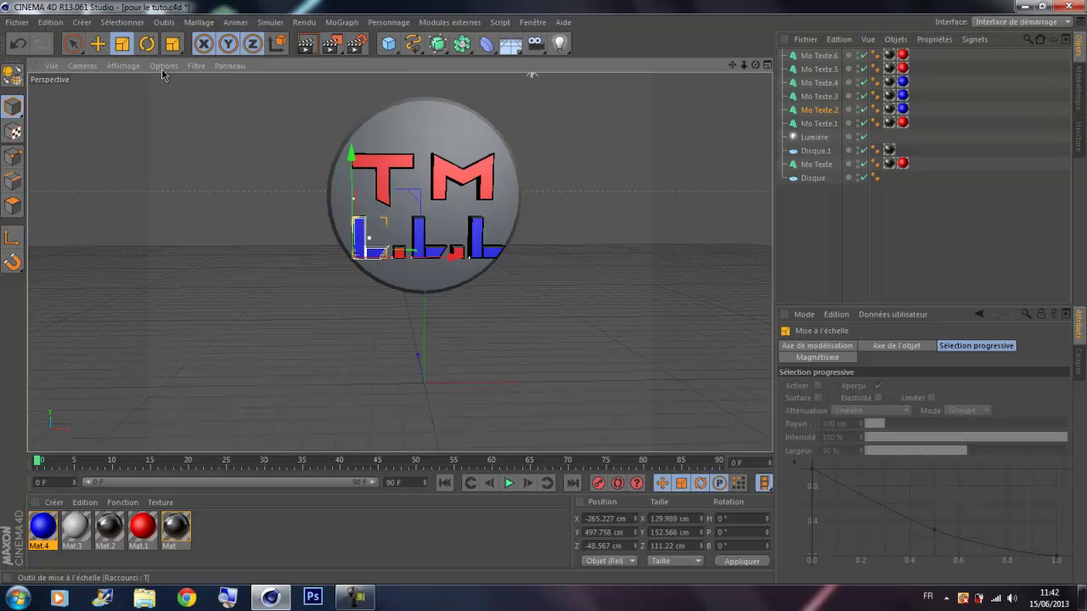
left_click_drag(348, 150, 348, 182)
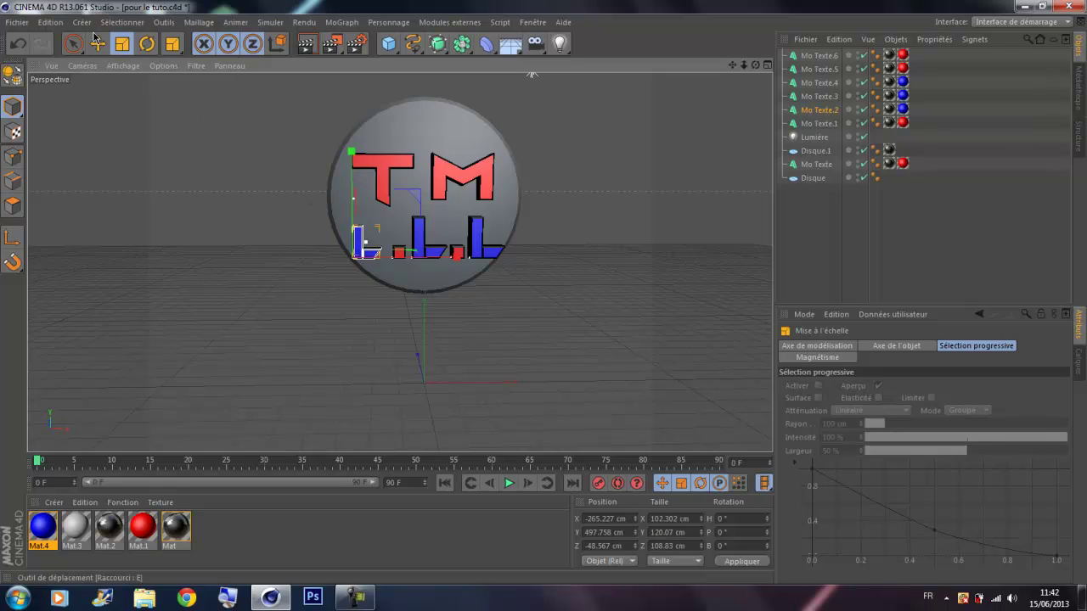
key("e")
left_click_drag(417, 258, 414, 241)
- Scale the middle L down to about 107 x 125 cm and the right L to about 108 x 127 cm
left_click(415, 240)
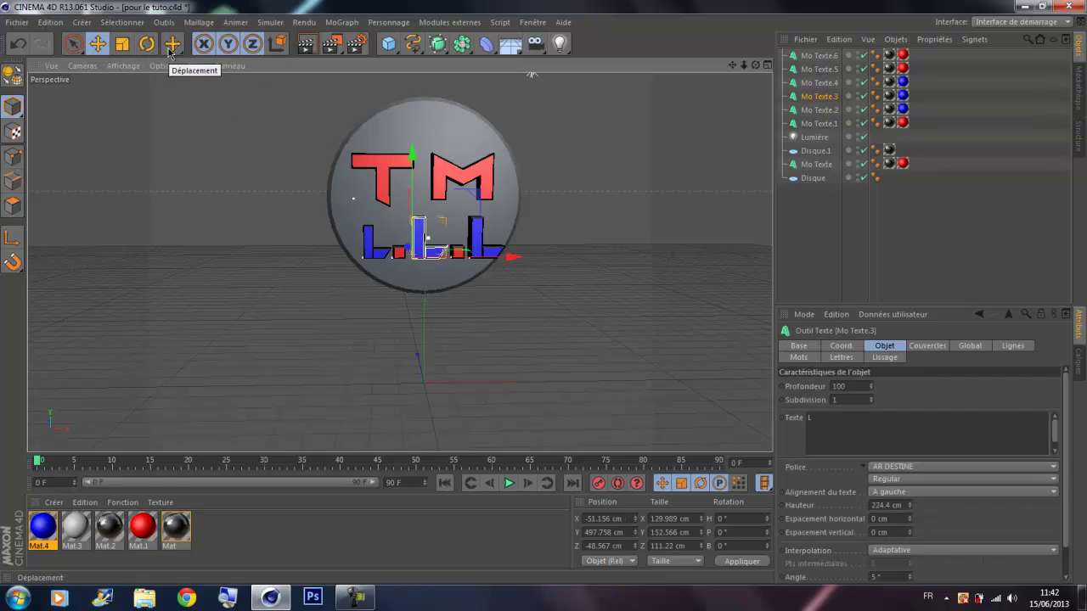
left_click(121, 44)
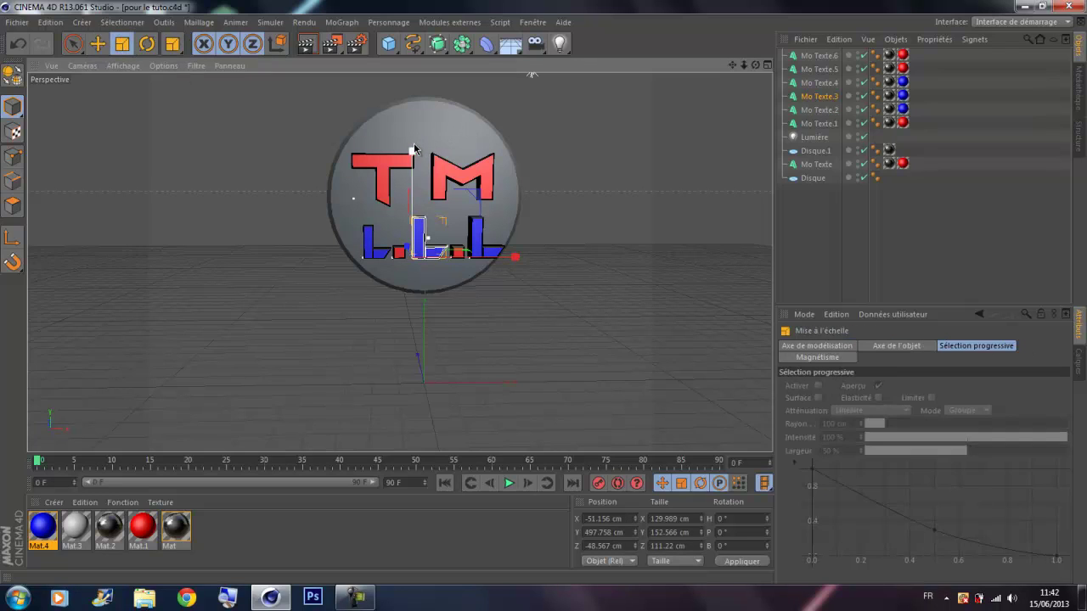
left_click_drag(416, 153, 416, 175)
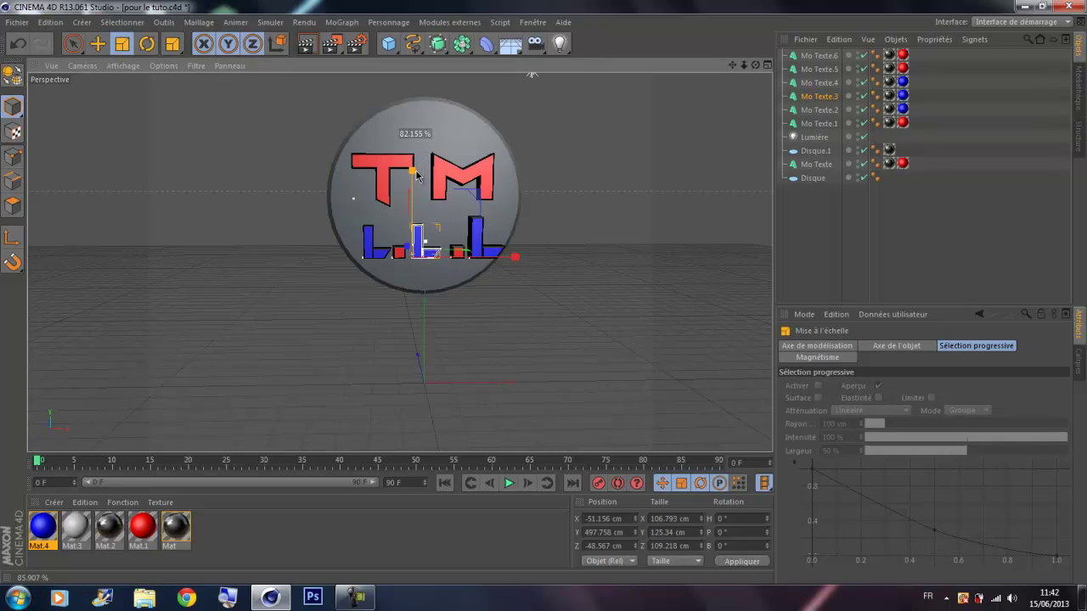
left_click(480, 242)
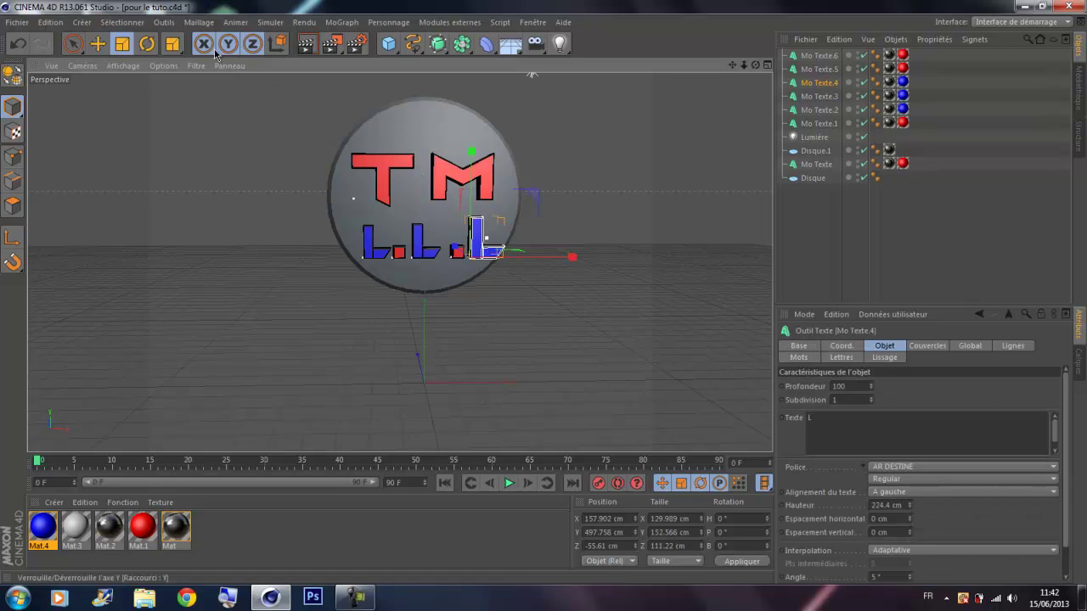
left_click_drag(471, 154, 472, 173)
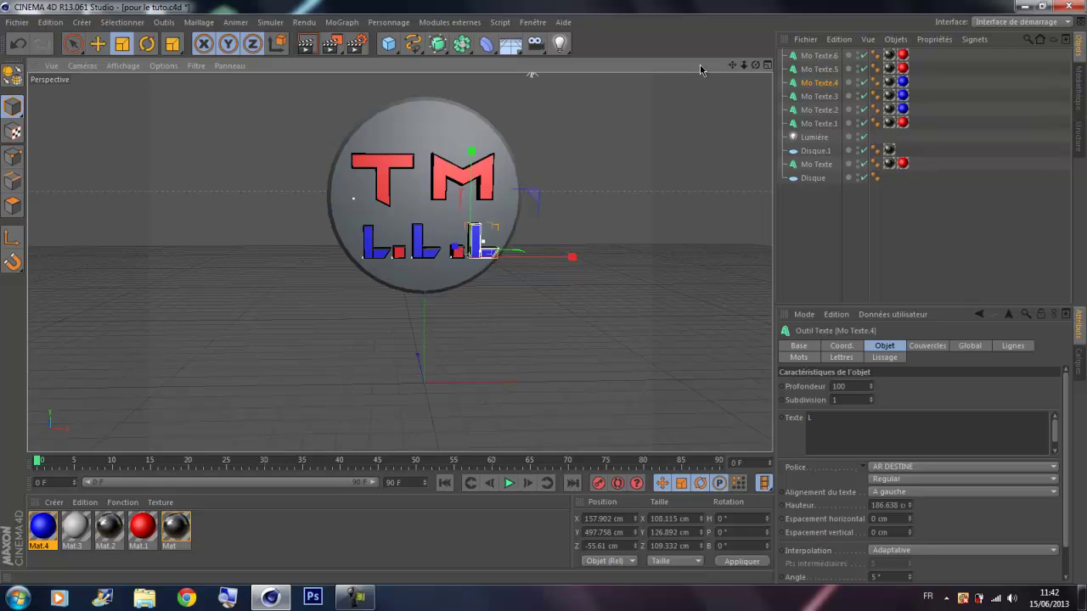
left_click(667, 196)
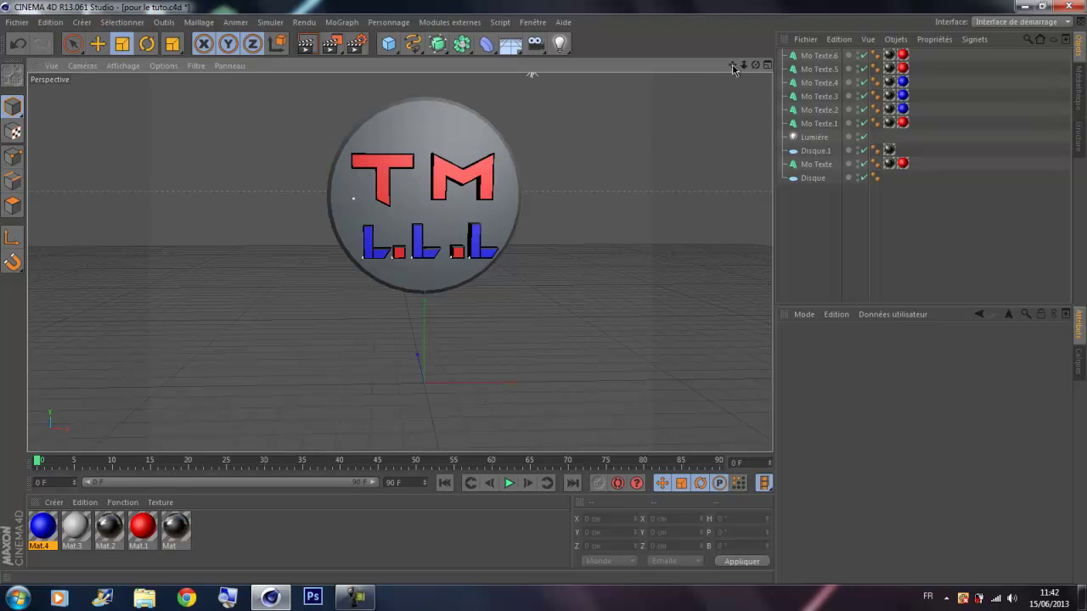
- Fine-tune the scale of the right L, Mo Texte.4, to about 107 x 126 cm to match the middle L
left_click_drag(732, 66, 552, 293)
left_click_drag(545, 297, 572, 301)
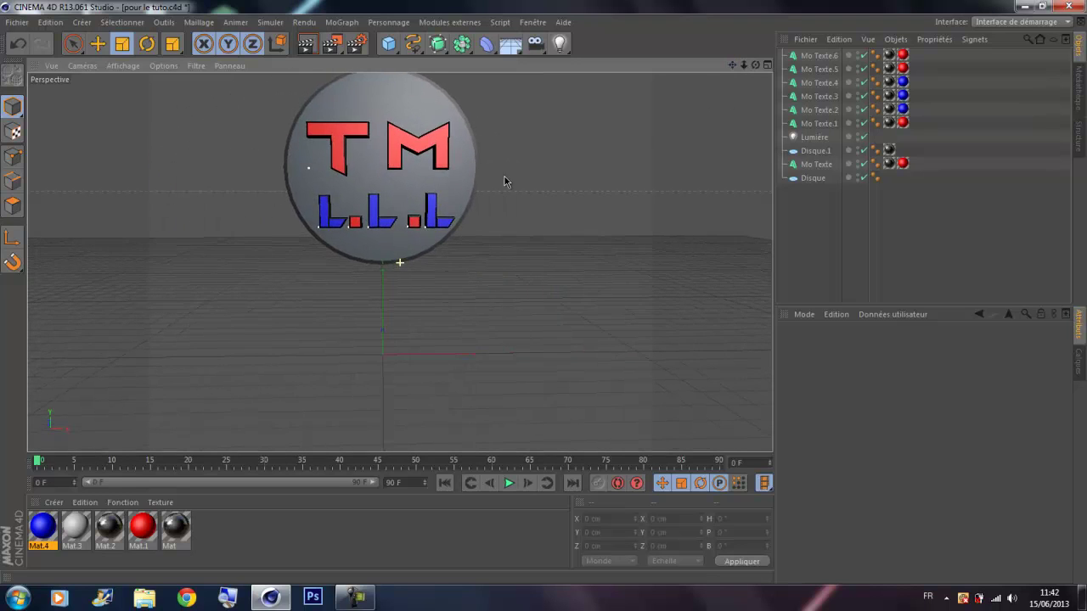
scroll(422, 207, "up", 2)
scroll(338, 221, "up", 5)
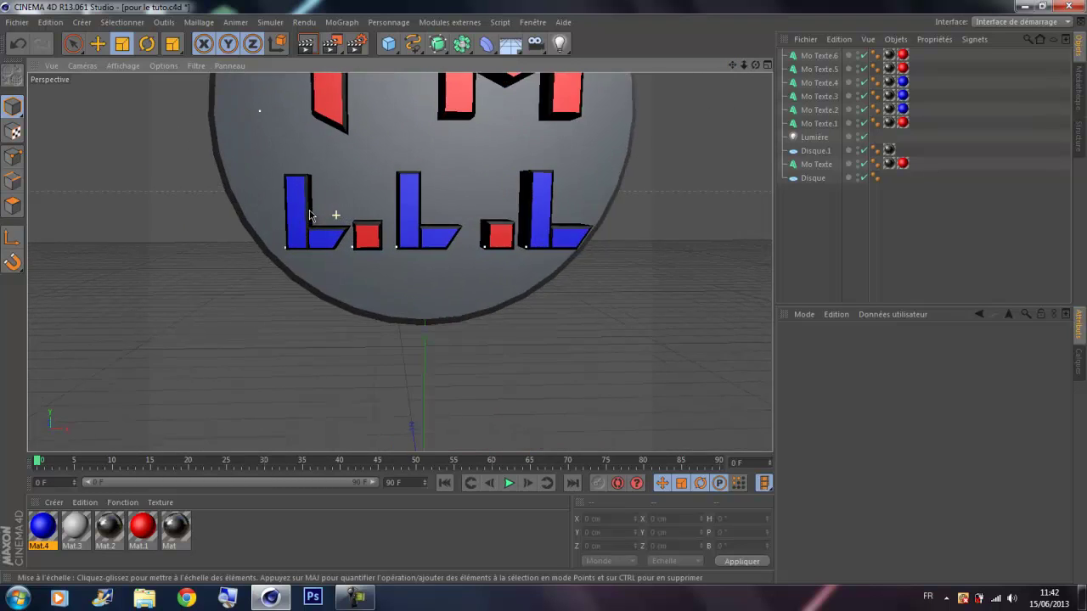
scroll(320, 180, "up", 5)
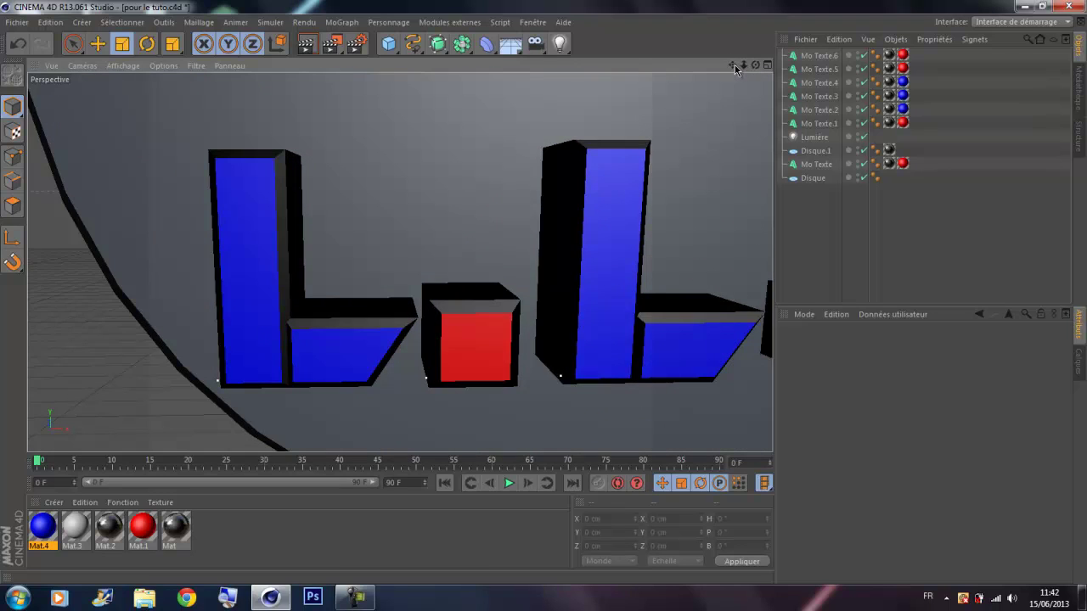
left_click_drag(733, 66, 591, 291)
left_click(552, 255)
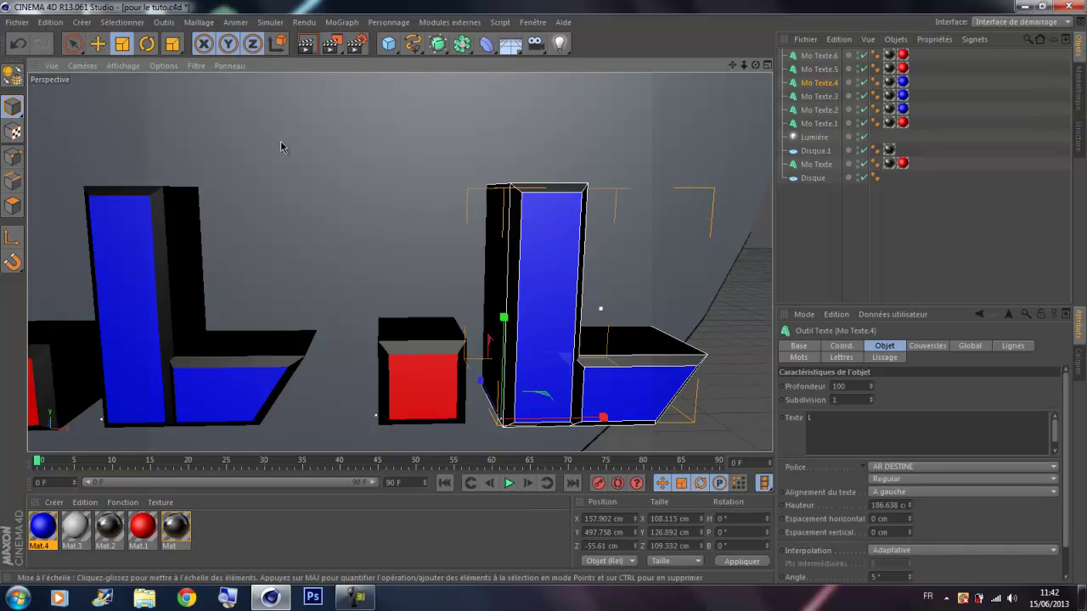
key("t")
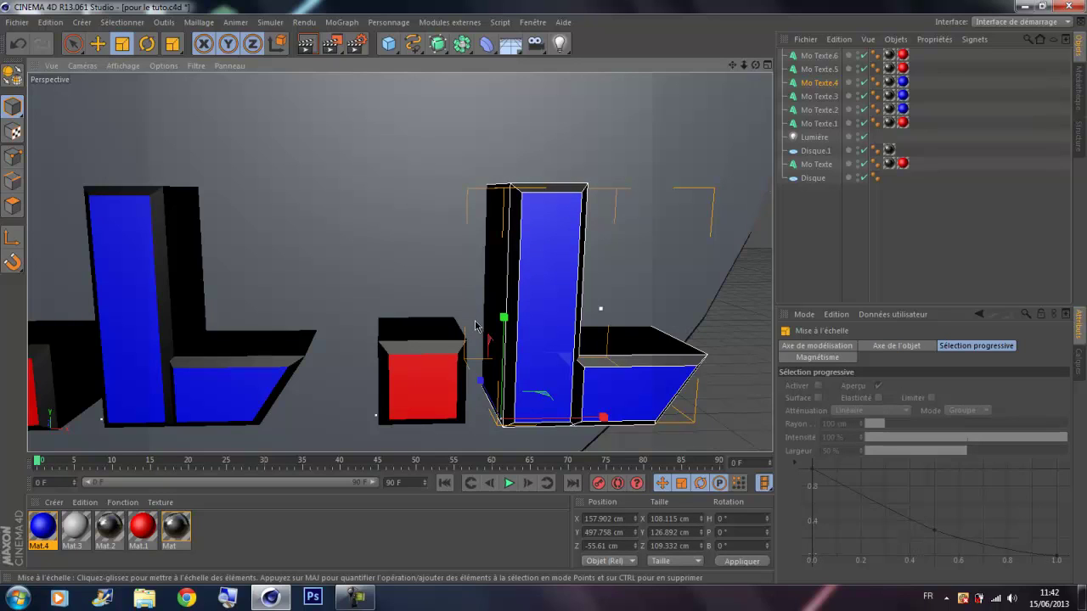
left_click_drag(503, 318, 507, 325)
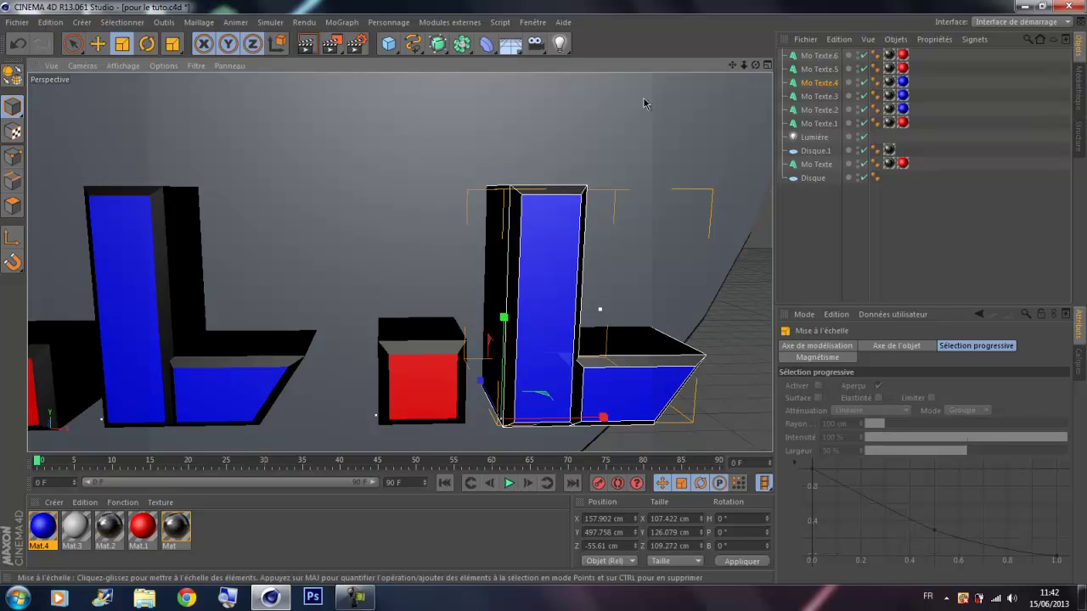
scroll(544, 300, "down", 6)
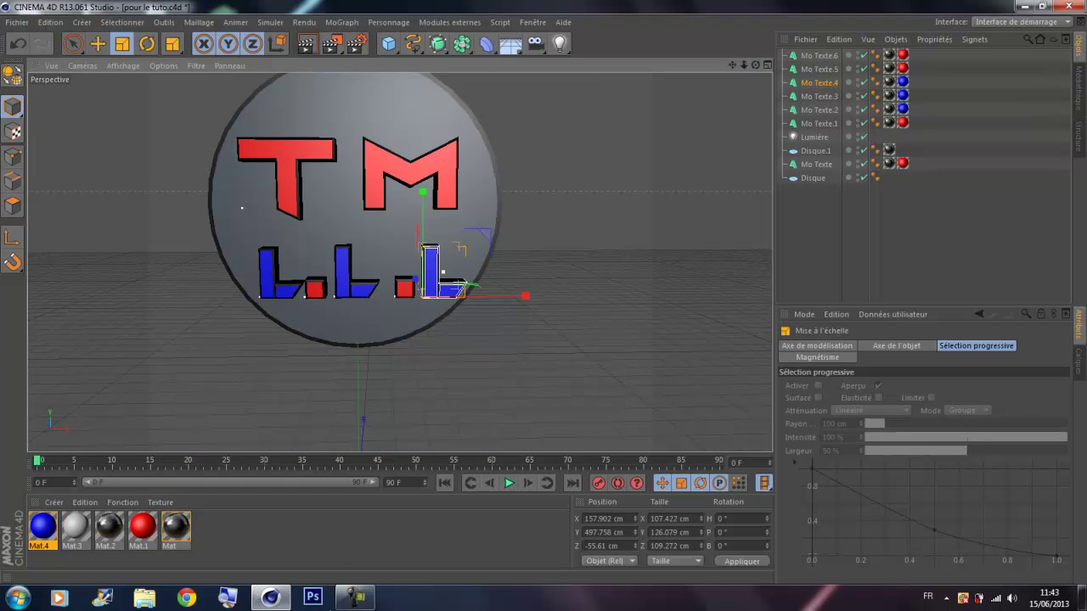
- Check the wallpaper logo, then scale the left period to about 38 x 36 cm and move it to about X -109 cm
left_click(270, 598)
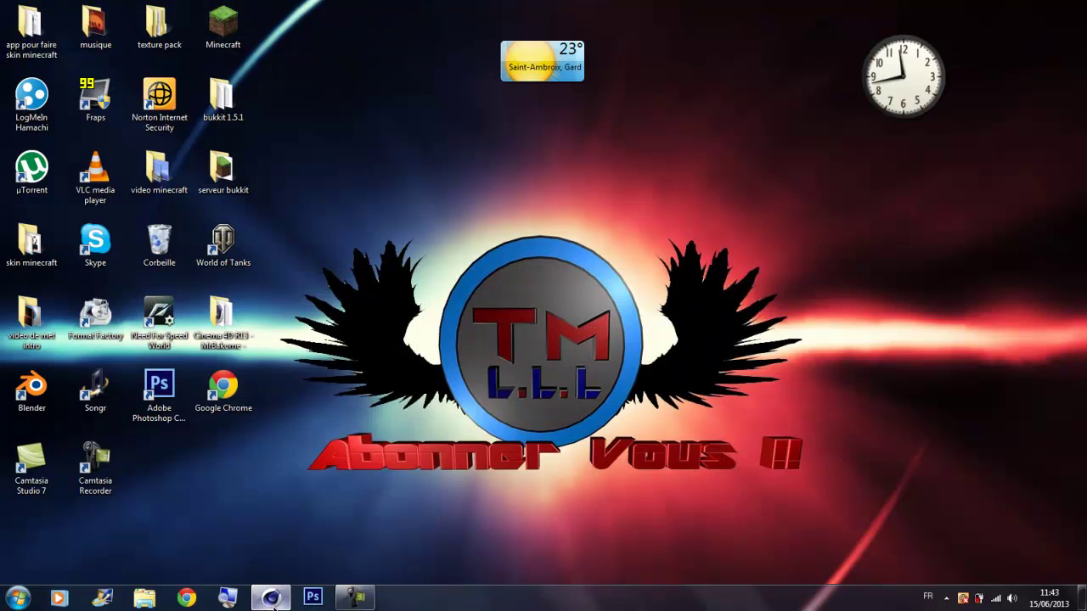
left_click(270, 598)
left_click(321, 287)
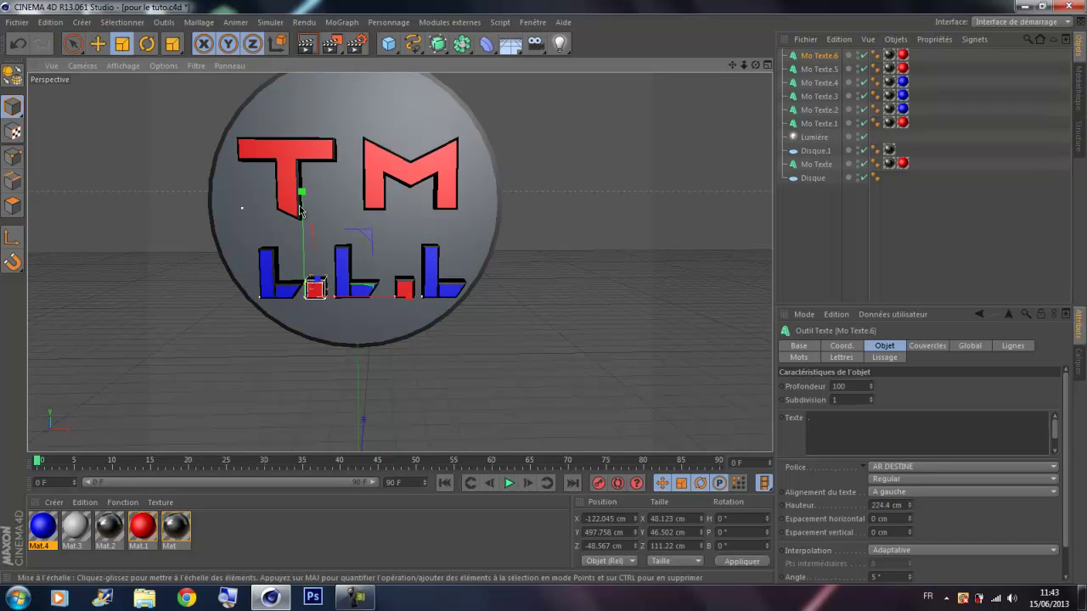
mouse_move(300, 211)
left_mouse_down()
mouse_move(303, 224)
mouse_move(303, 213)
left_mouse_up()
key("e")
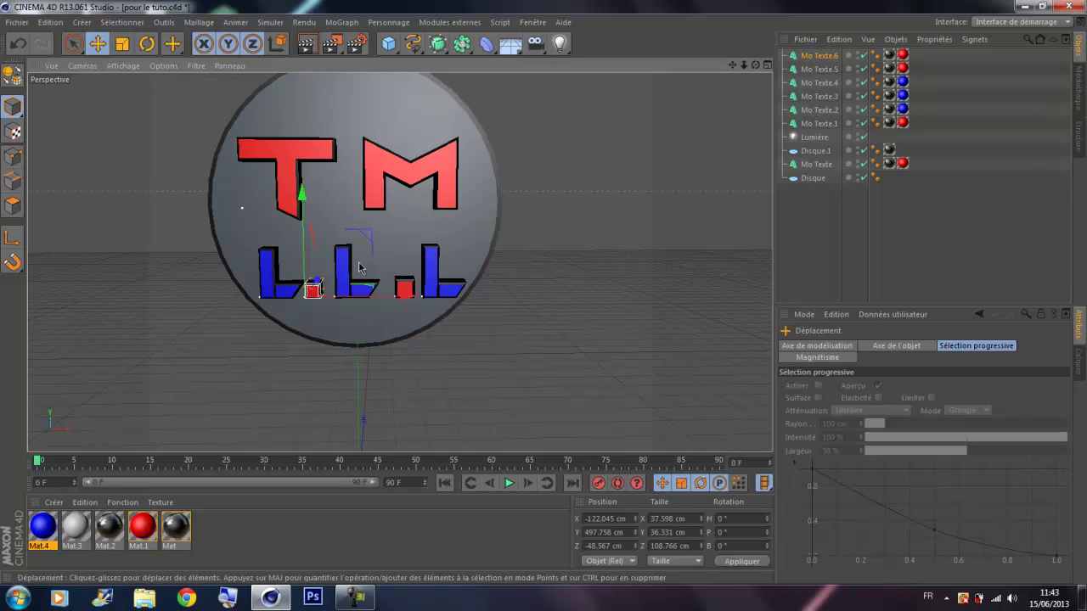
left_click(382, 303)
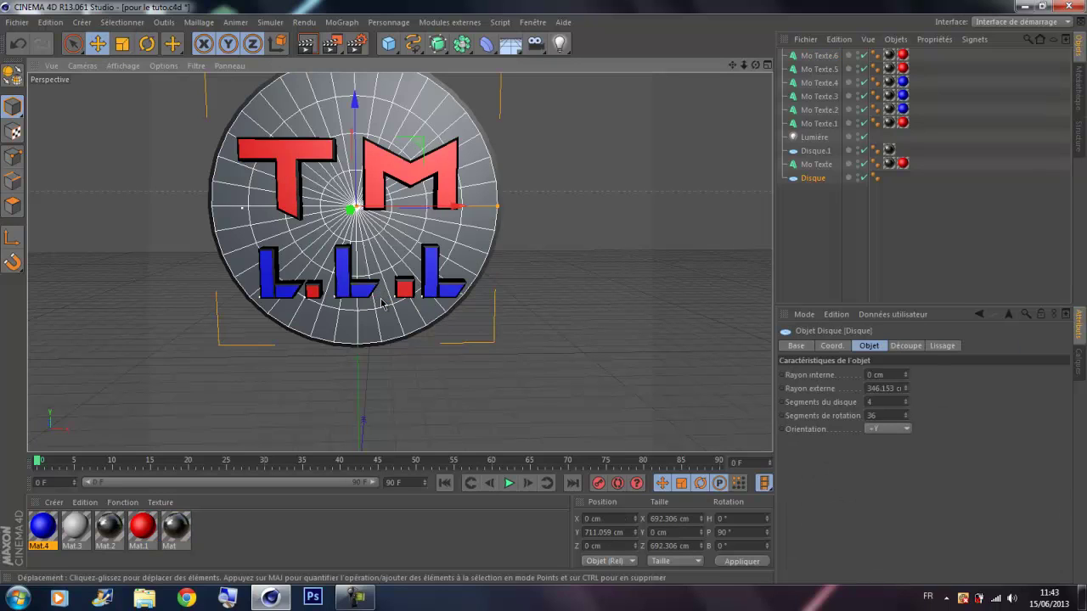
left_click(312, 293)
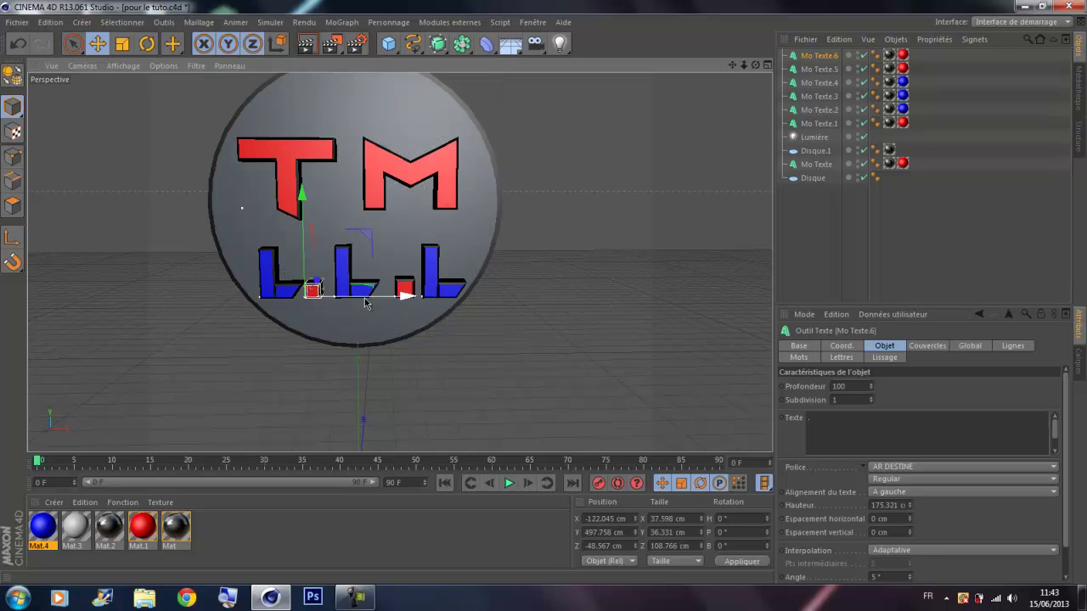
left_click_drag(381, 299, 387, 299)
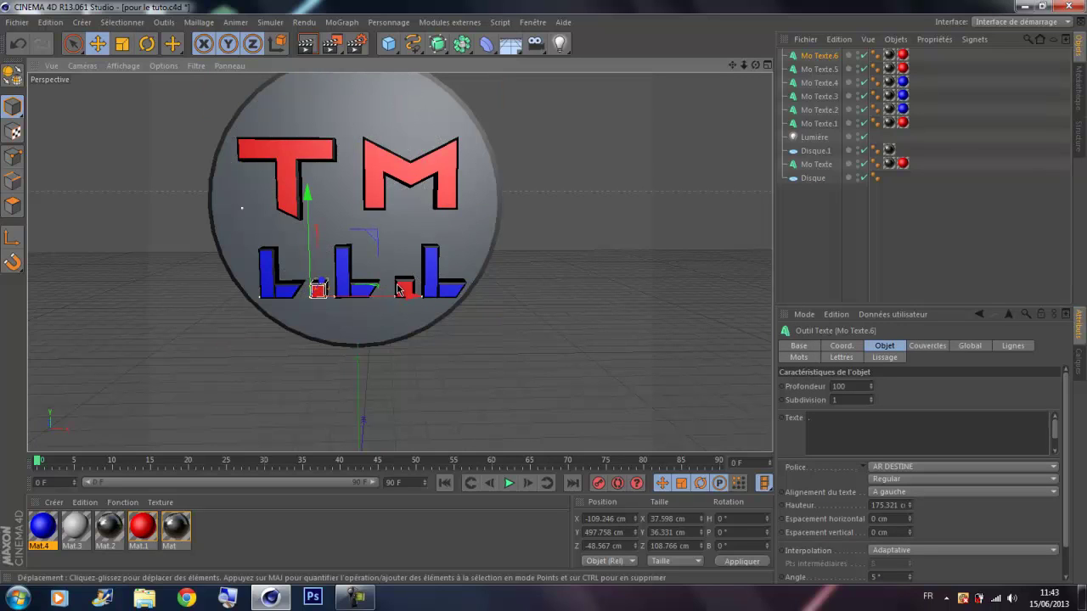
- Scale the right period, Mo Texte.5, down to about 39 x 38 cm and move it to about X 82 cm
left_click(399, 290)
key("t")
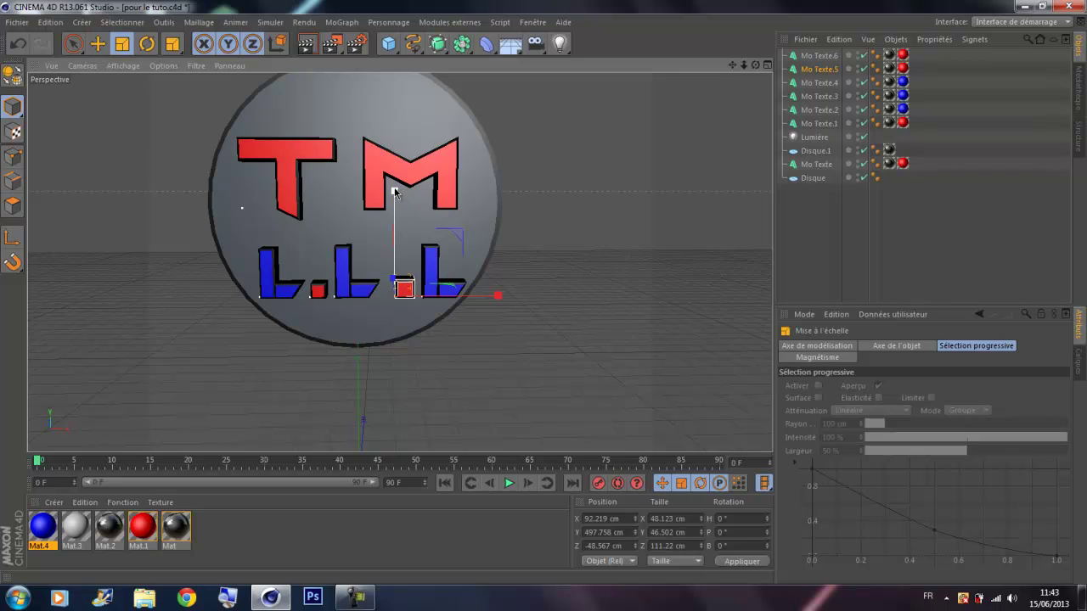
mouse_move(395, 198)
left_mouse_down()
mouse_move(398, 218)
mouse_move(399, 202)
left_mouse_up()
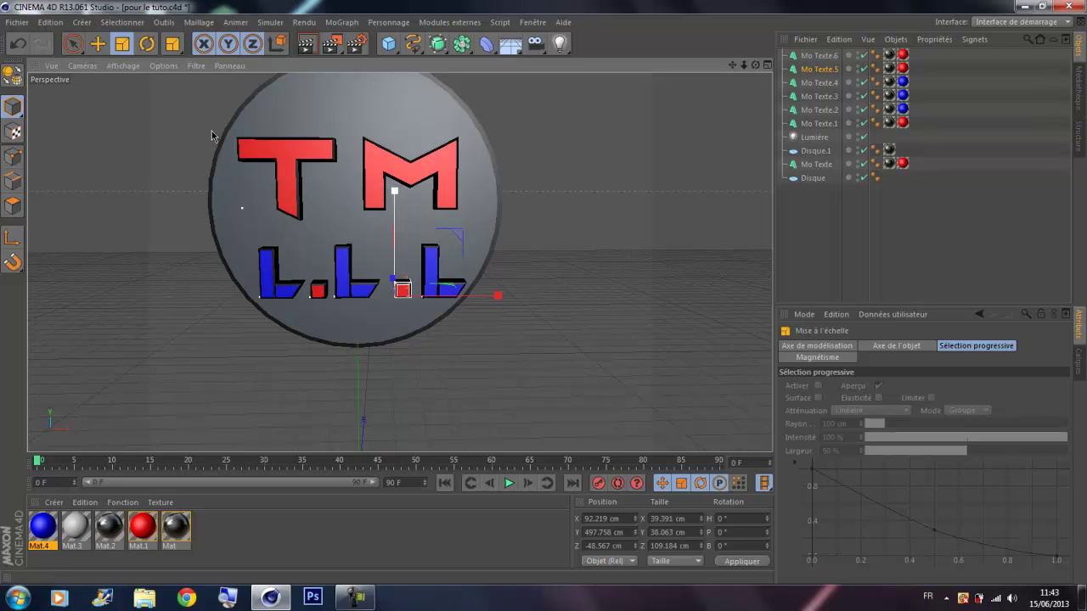
left_click(105, 45)
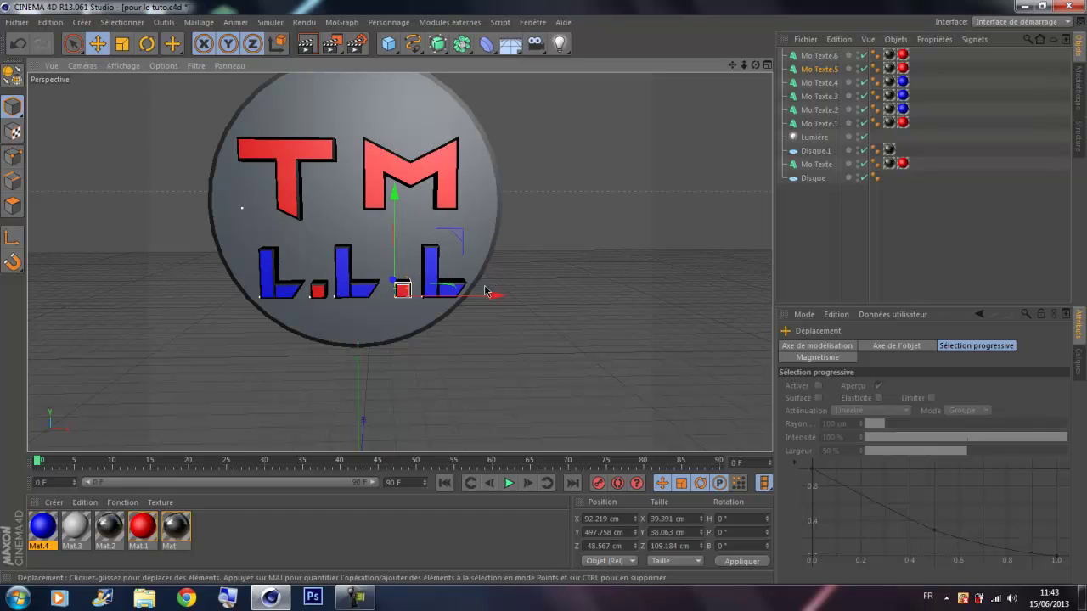
left_click_drag(504, 296, 500, 294)
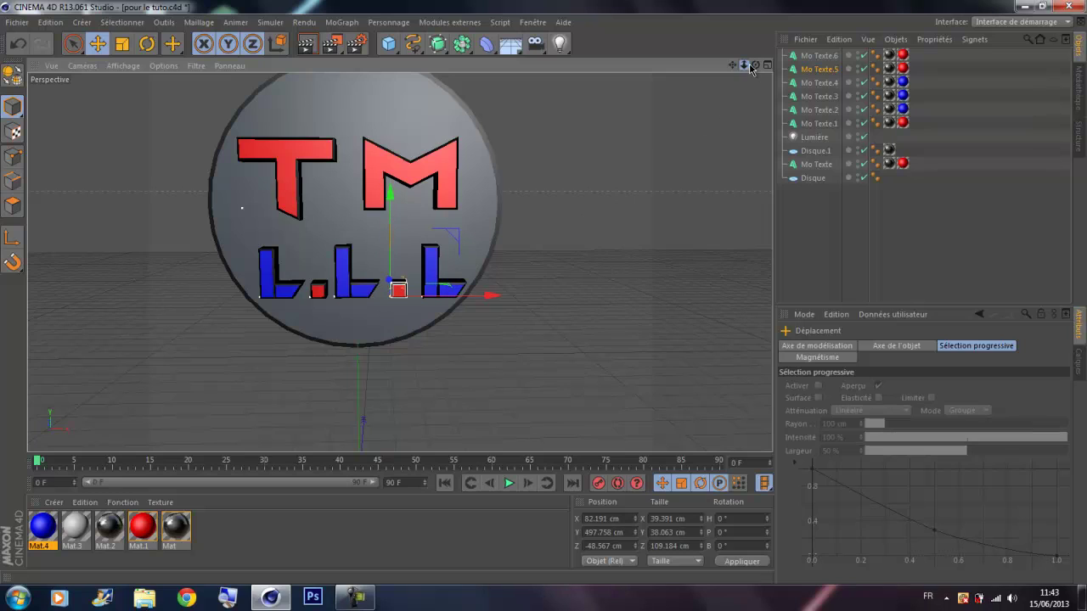
left_click(551, 113)
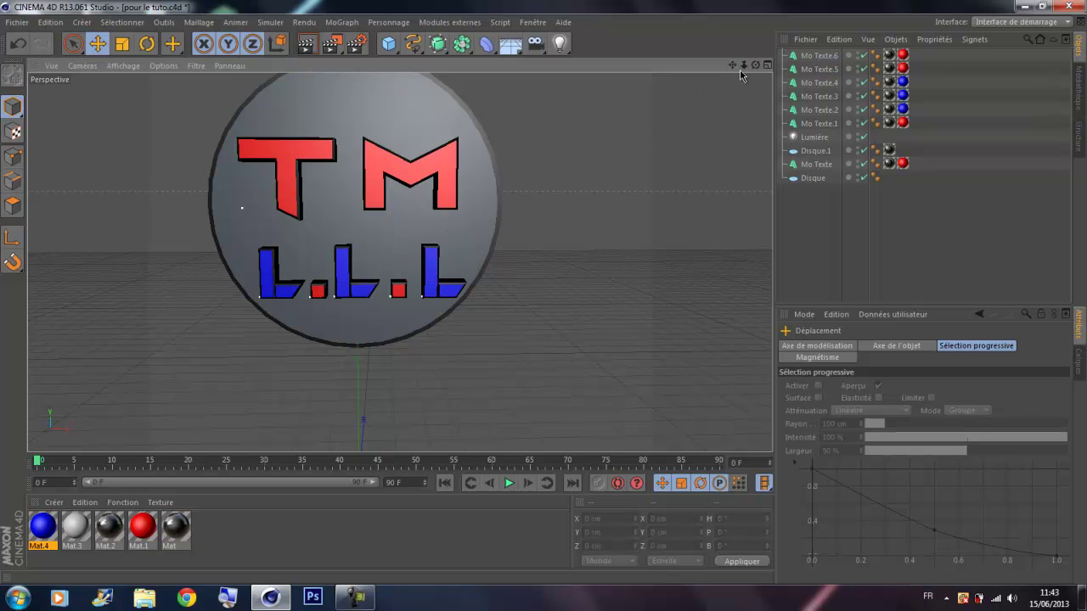
- Render a preview of the whole disc logo in the perspective view to check it
left_click_drag(743, 64, 544, 292)
left_click(309, 45)
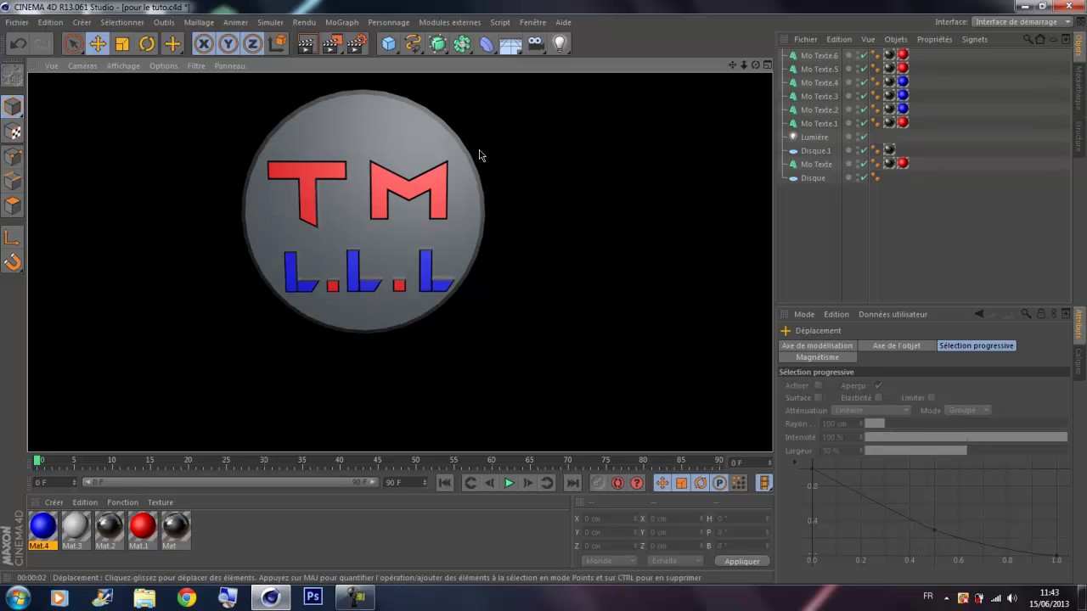
left_click(409, 201)
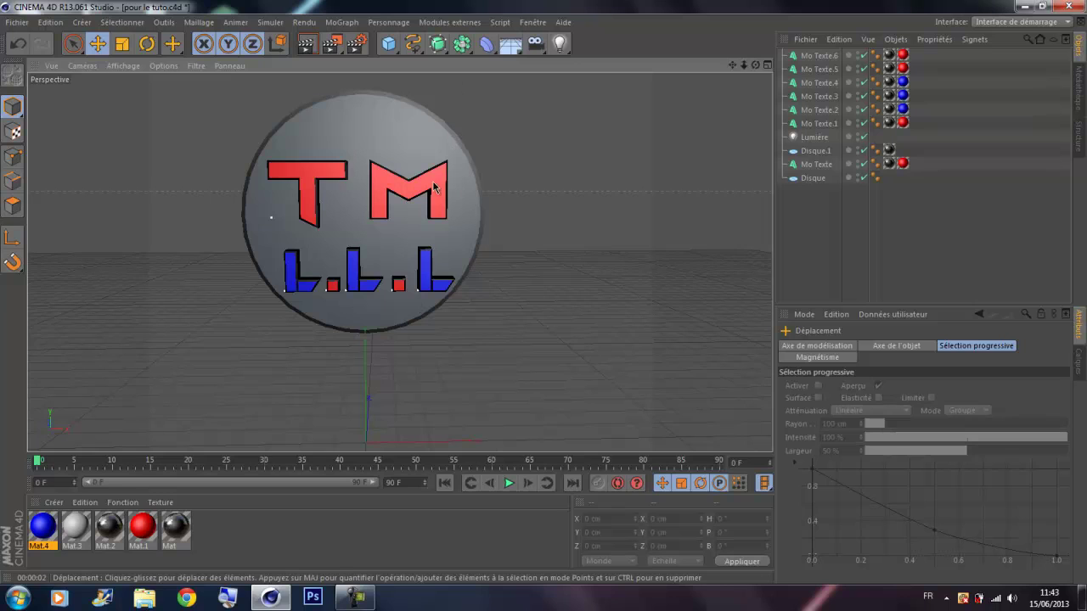
- Move the light, Lumière, to about Y 975 cm and Z -355 cm, and duplicate it in place
left_click(815, 137)
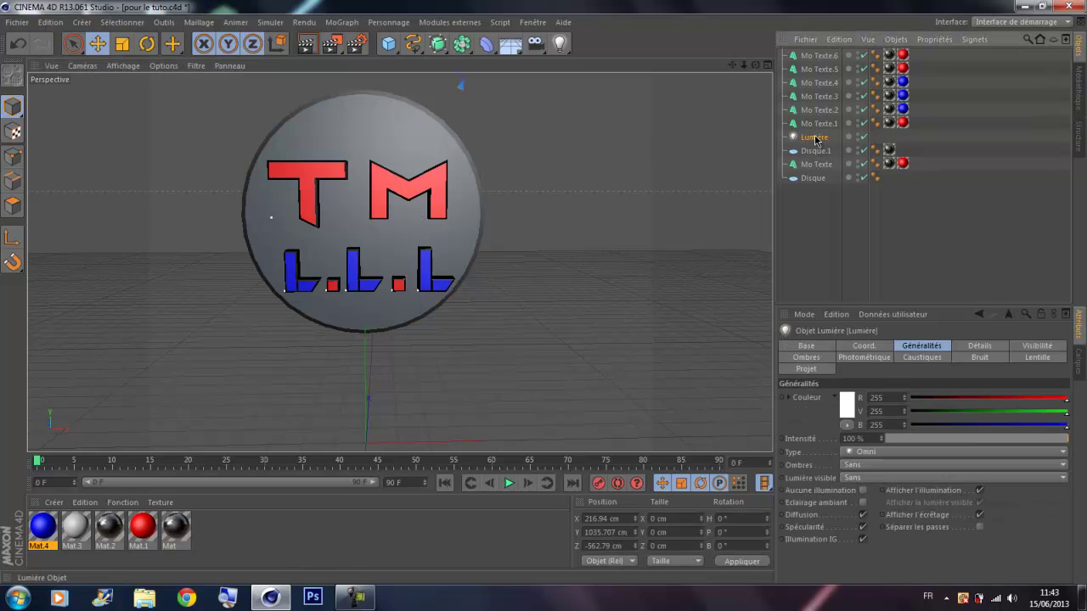
left_click_drag(733, 65, 735, 113)
left_click_drag(478, 88, 448, 165)
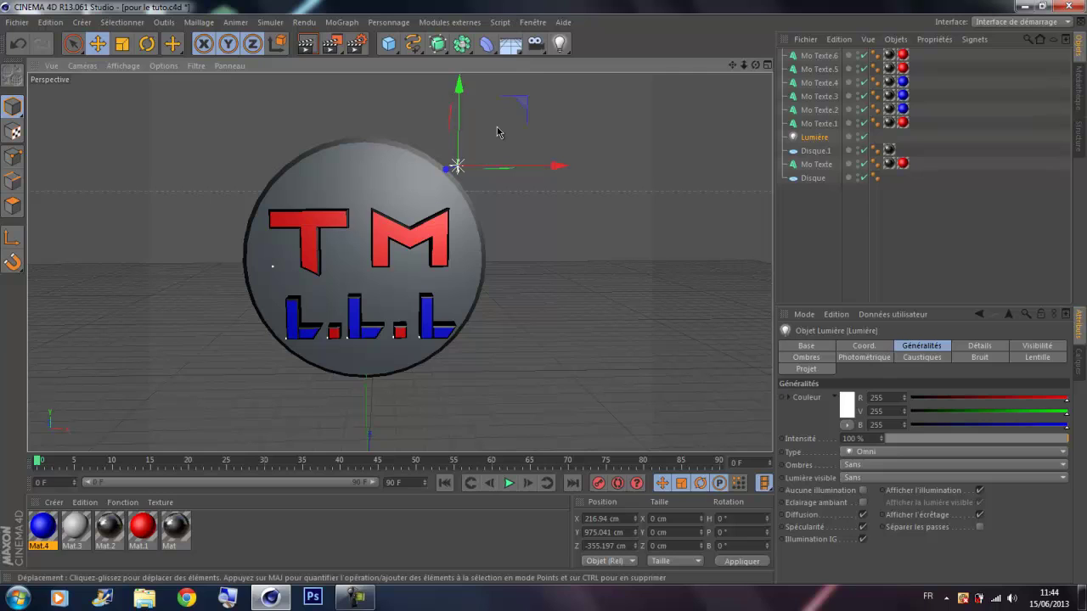
key("ctrl+c")
key("ctrl+v")
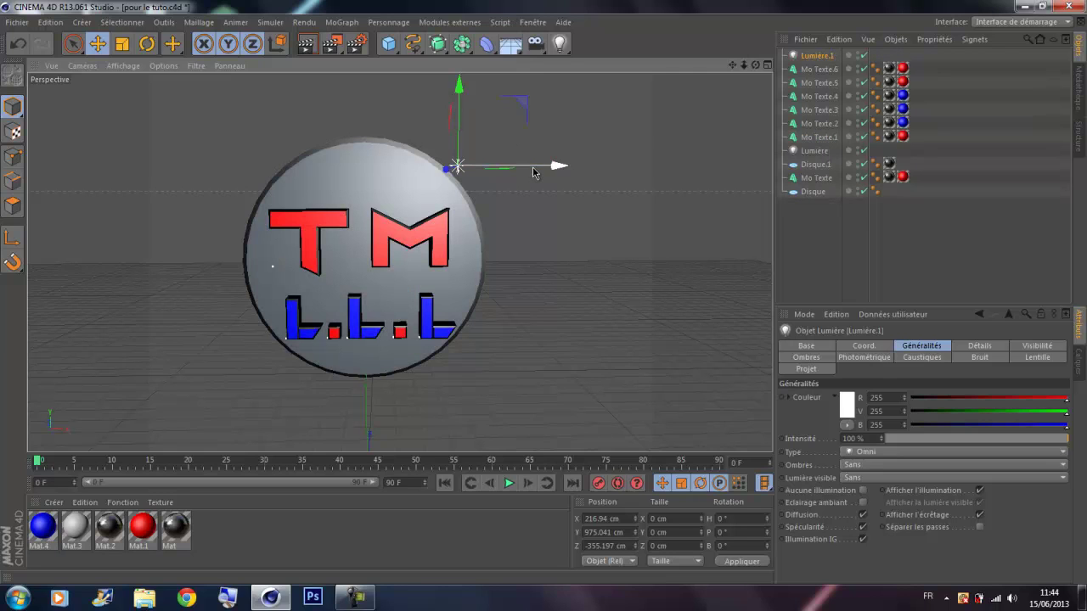
- Move the duplicated light, Lumière.1, to the disc's lower left at about X -210 cm, Y 534 cm and Z -225 cm
left_click_drag(533, 171, 384, 172)
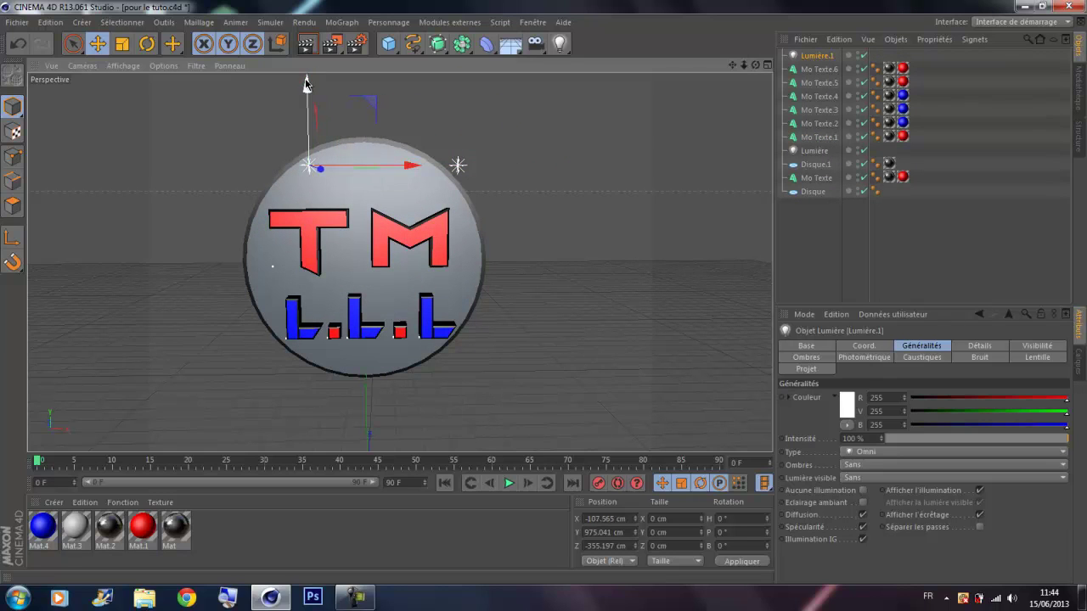
left_click_drag(306, 84, 276, 320)
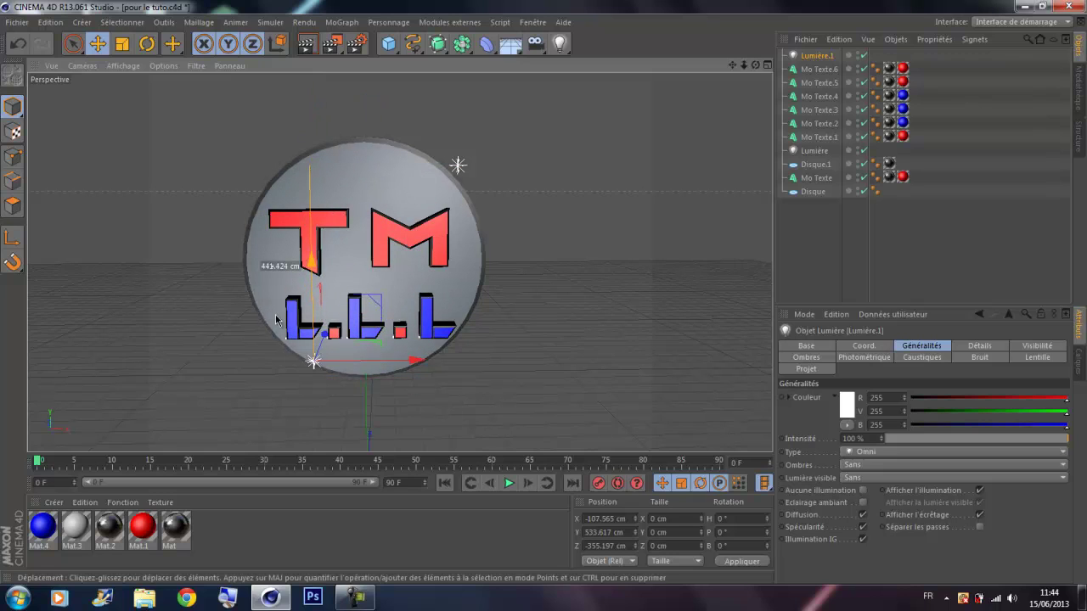
left_click_drag(349, 360, 290, 363)
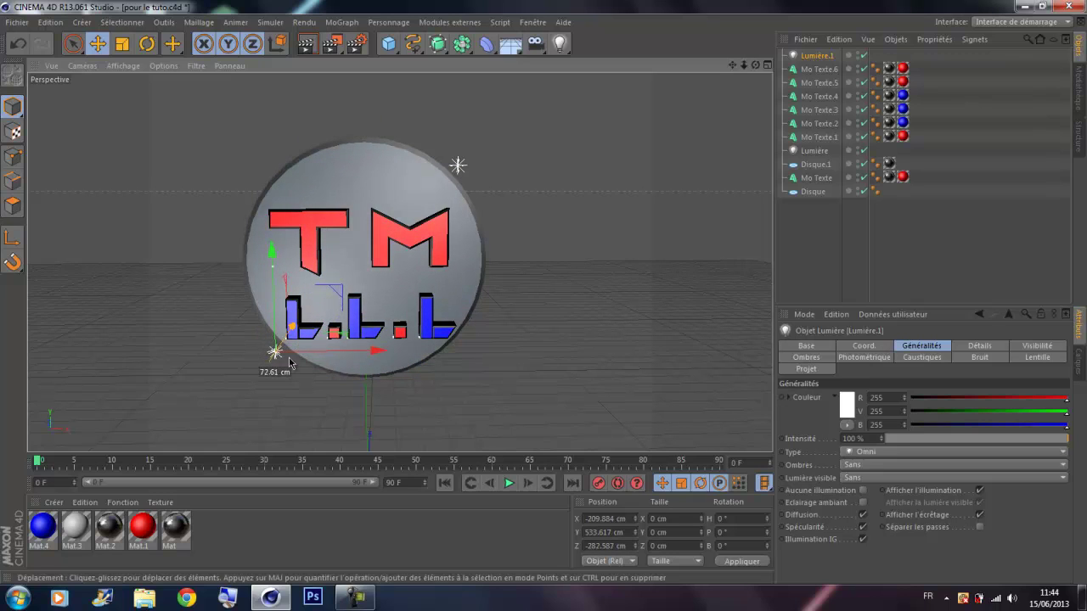
left_click(354, 598)
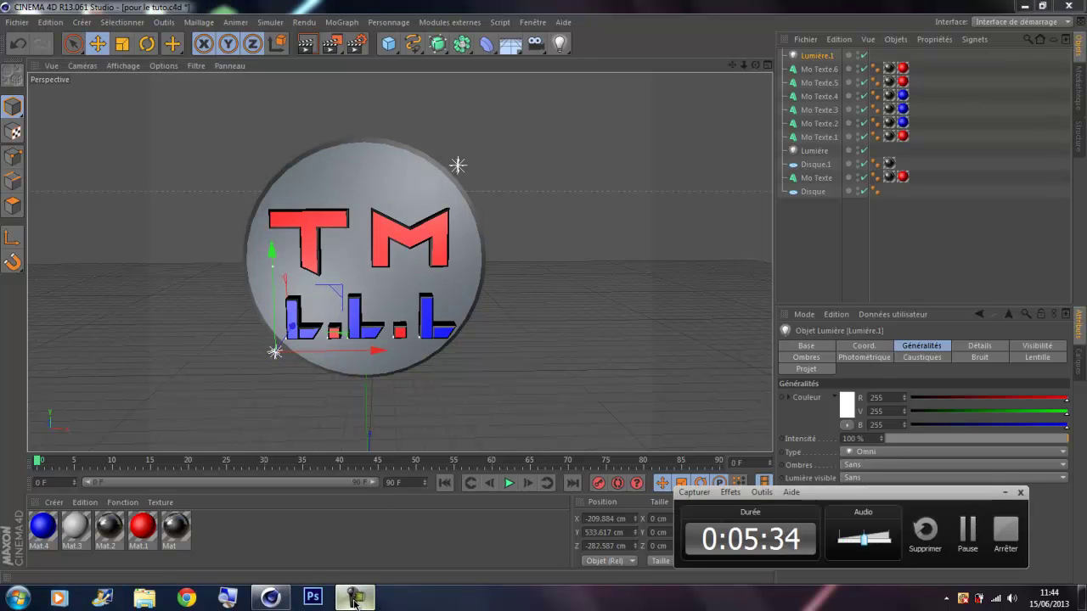
left_click(354, 603)
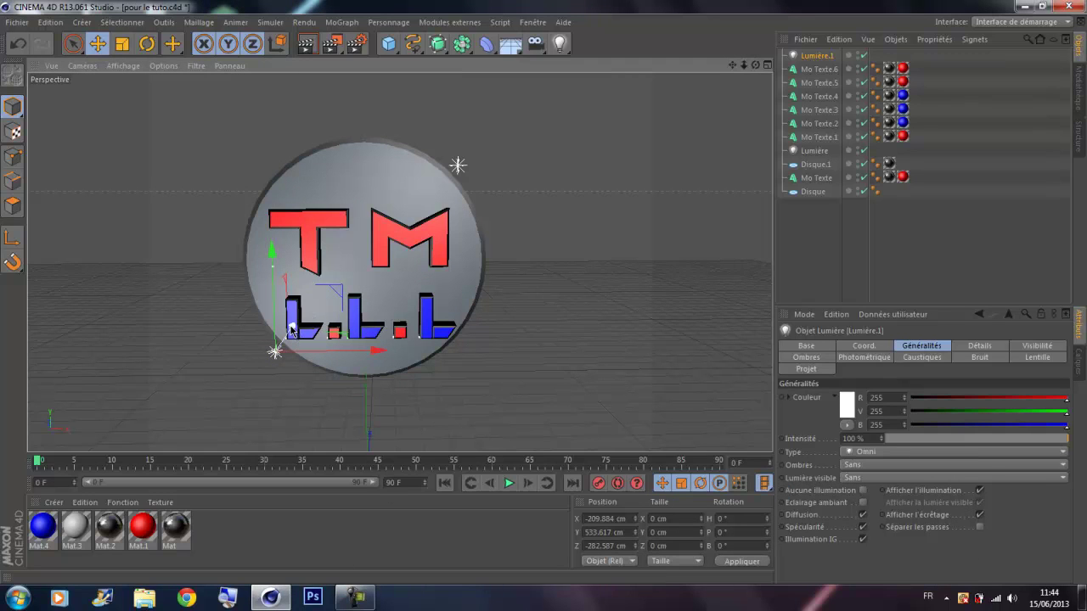
left_click_drag(294, 334, 297, 326)
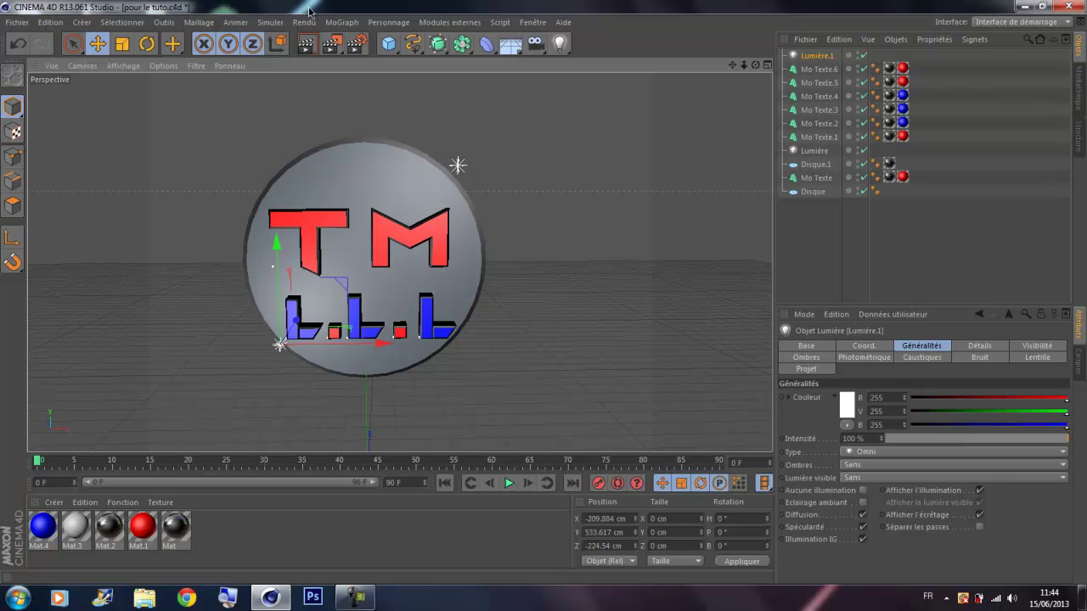
- Render a preview of the perspective view to check the lighting from both lights
left_click(308, 43)
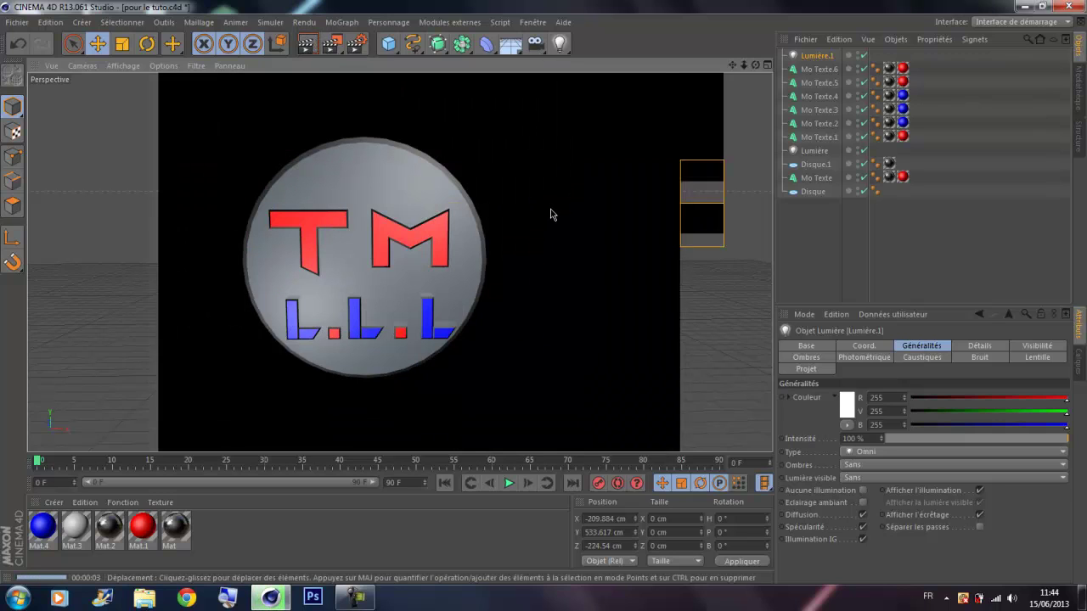
left_click(550, 215)
left_click(268, 355)
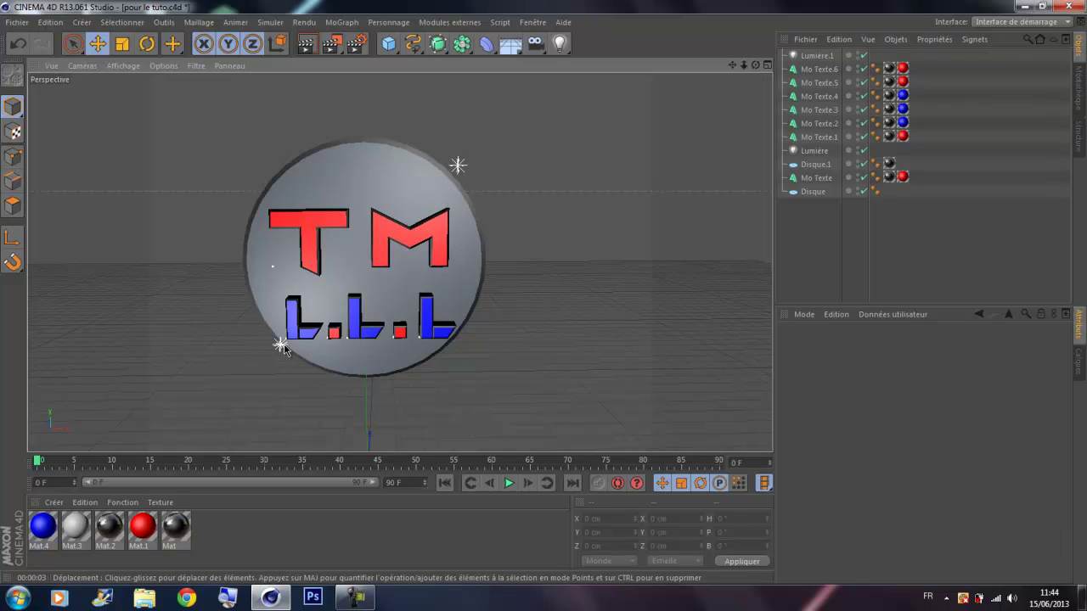
- Spread the lights away from the disc, Lumière.1 to about X -456 cm and Lumière to about X 519 cm
left_click(281, 348)
left_click_drag(358, 346, 228, 359)
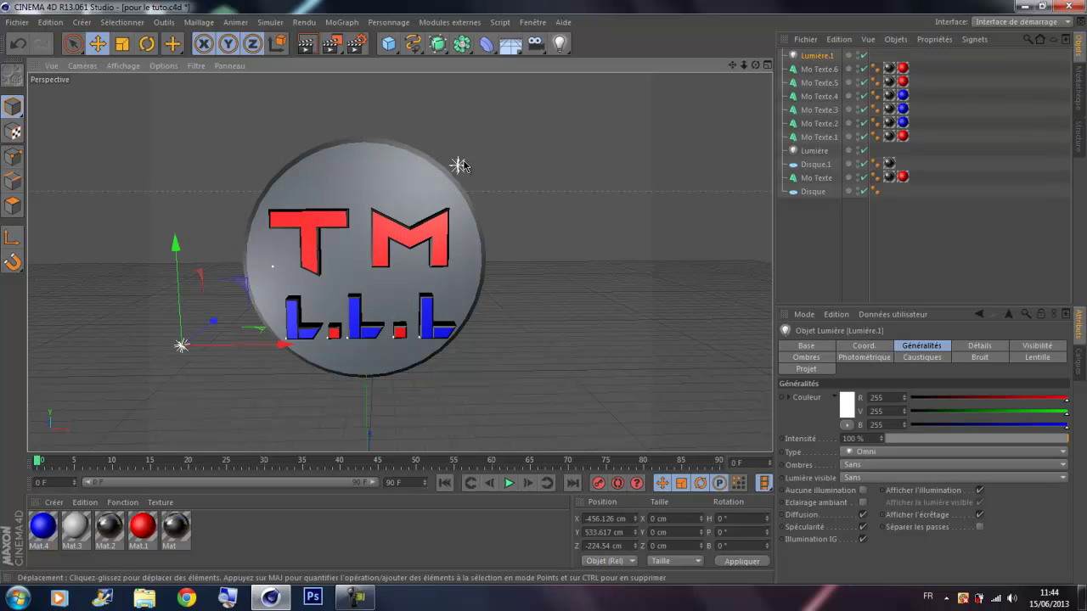
left_click(458, 165)
left_click_drag(521, 164, 654, 128)
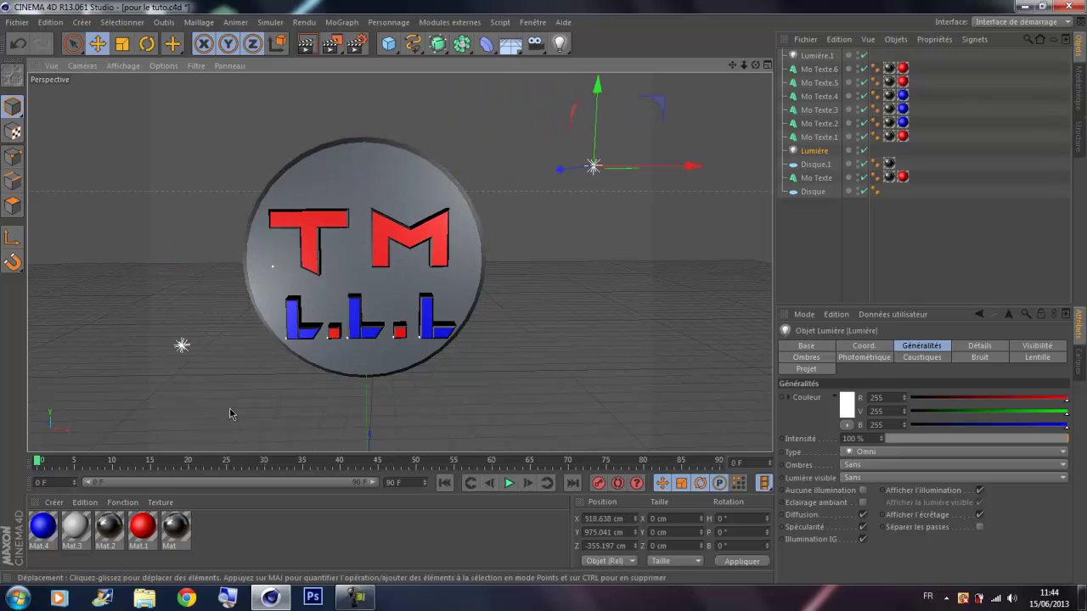
- Bring Lumière.1 back towards the disc's lower-left edge, at about X -274 cm and Z -127 cm
left_click(182, 342)
left_click_drag(270, 347, 342, 348)
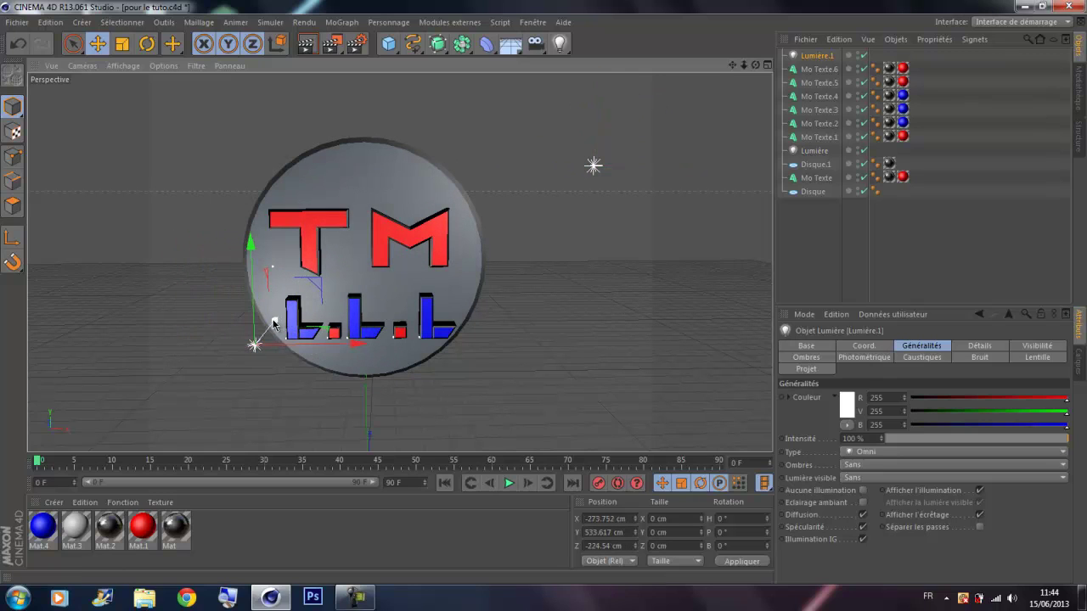
left_click_drag(276, 322, 291, 307)
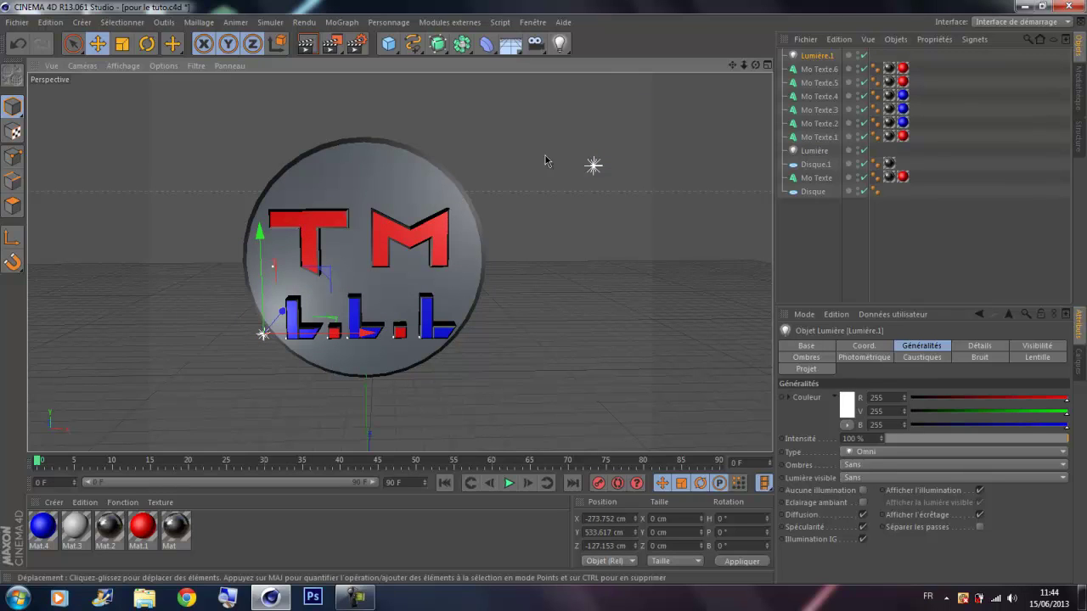
- Move Lumière to the disc's upper-right edge at about X 235 cm and Z -114 cm, and render a preview of the view
left_click(594, 165)
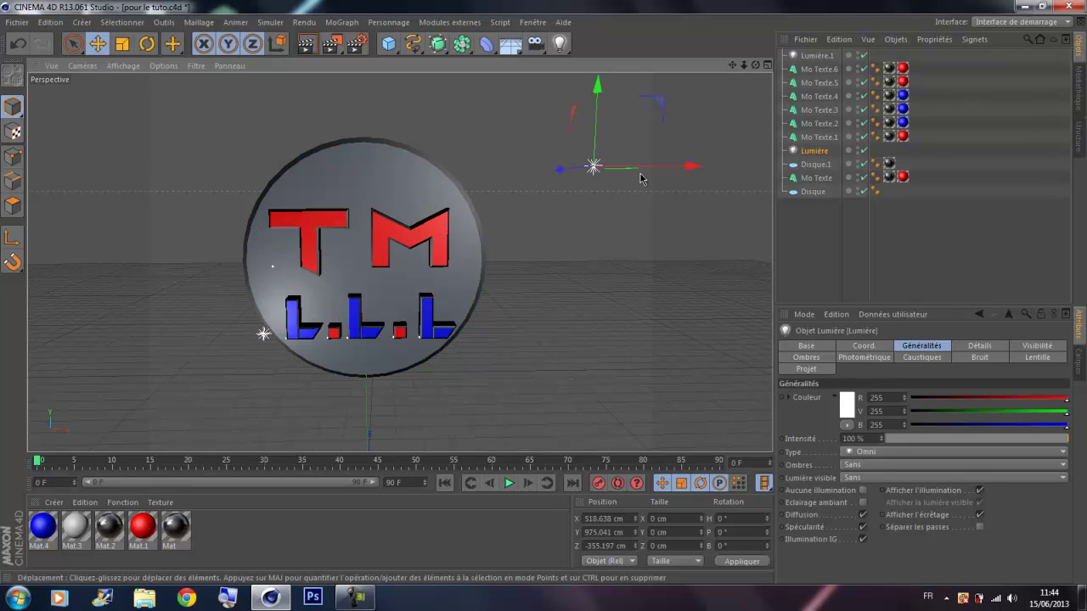
left_click(642, 172)
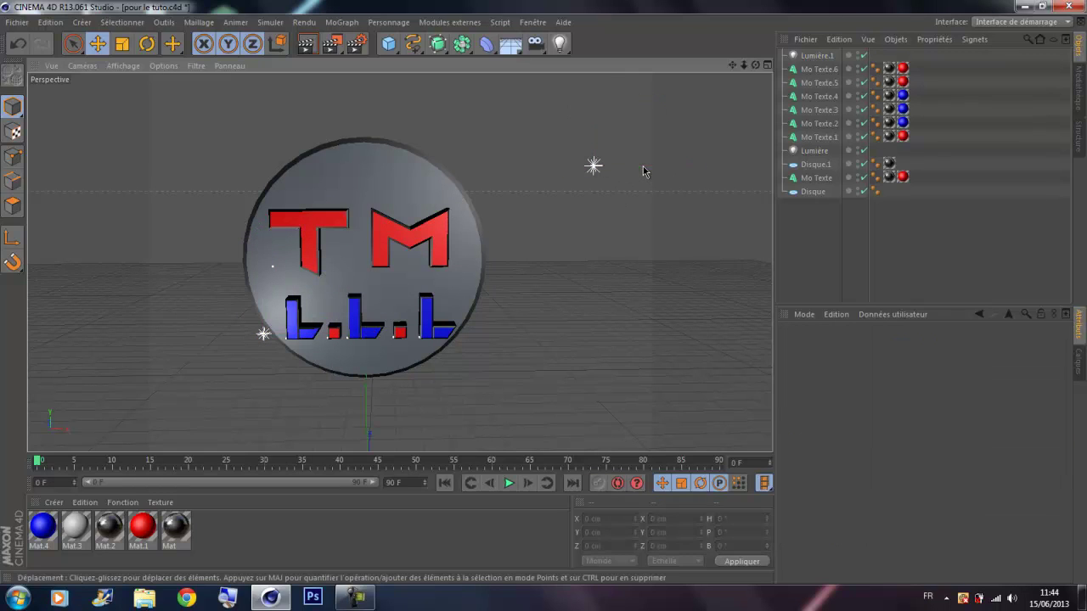
left_click(595, 165)
left_click_drag(654, 170, 434, 167)
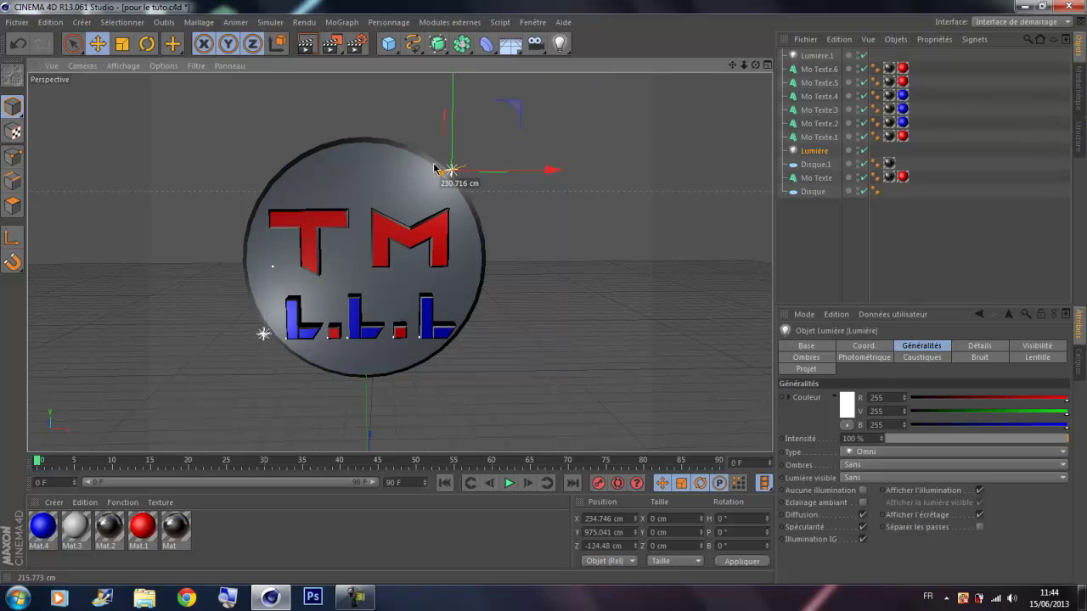
left_click(305, 44)
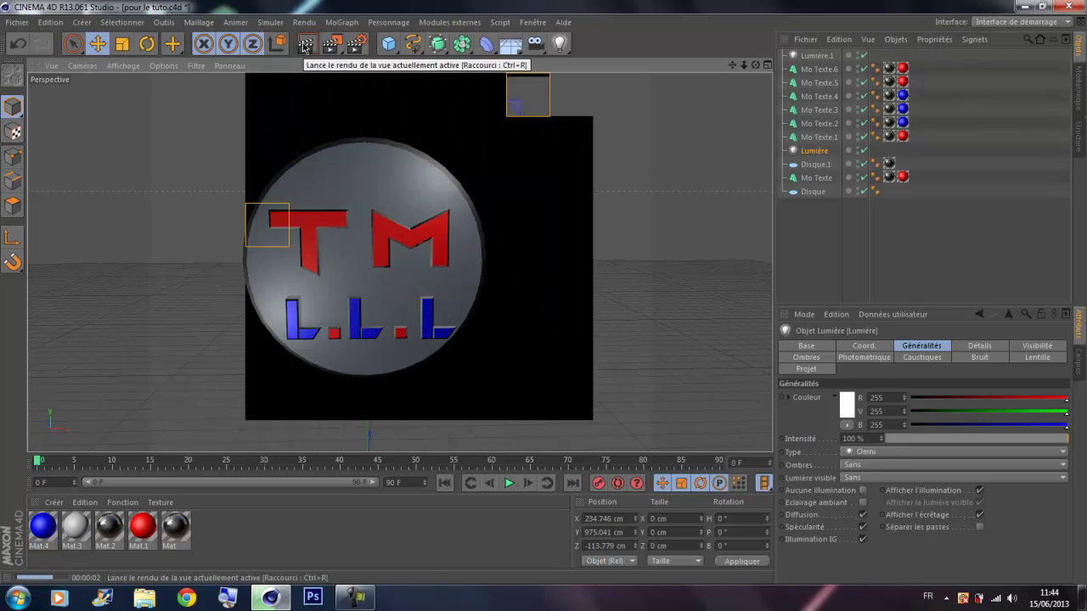
left_click(323, 112)
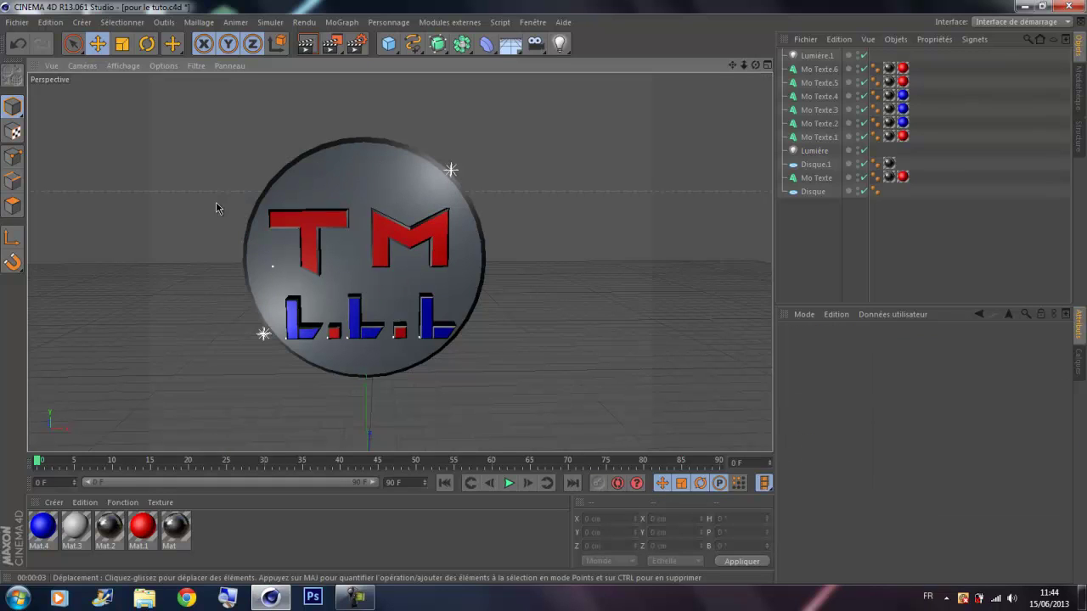
- Duplicate the grey disc, Disque.1, in place and select the copy, Disque.2
left_click(315, 153)
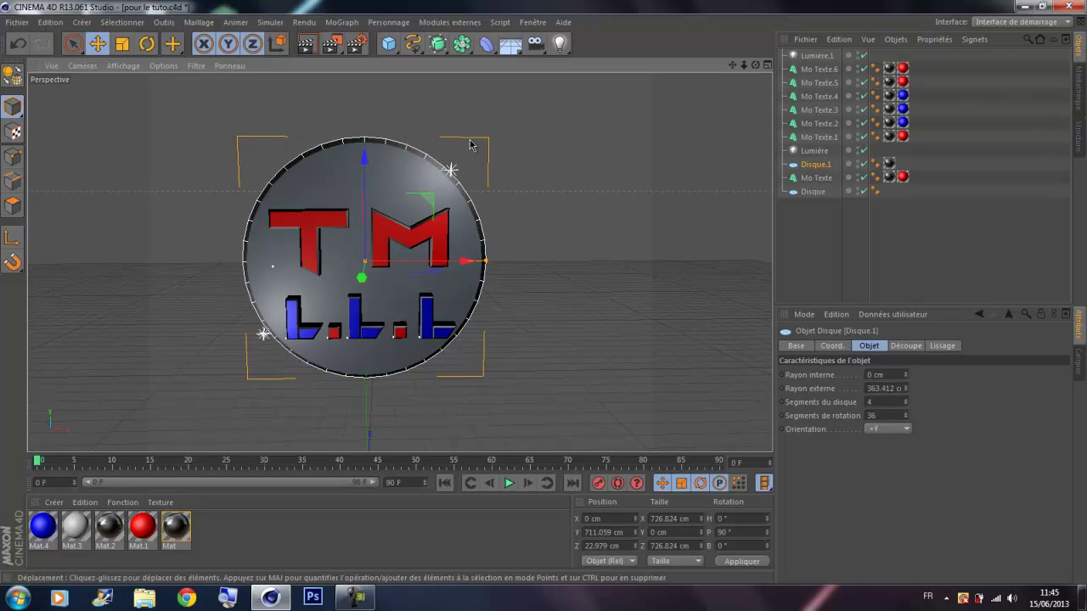
key("ctrl+c")
key("ctrl+v")
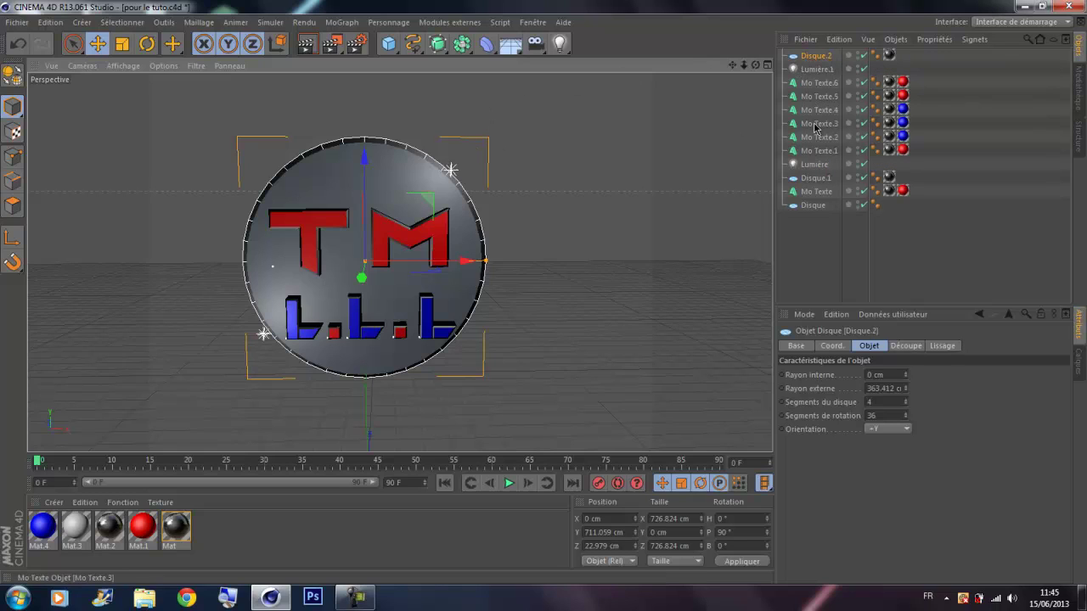
left_click(829, 176)
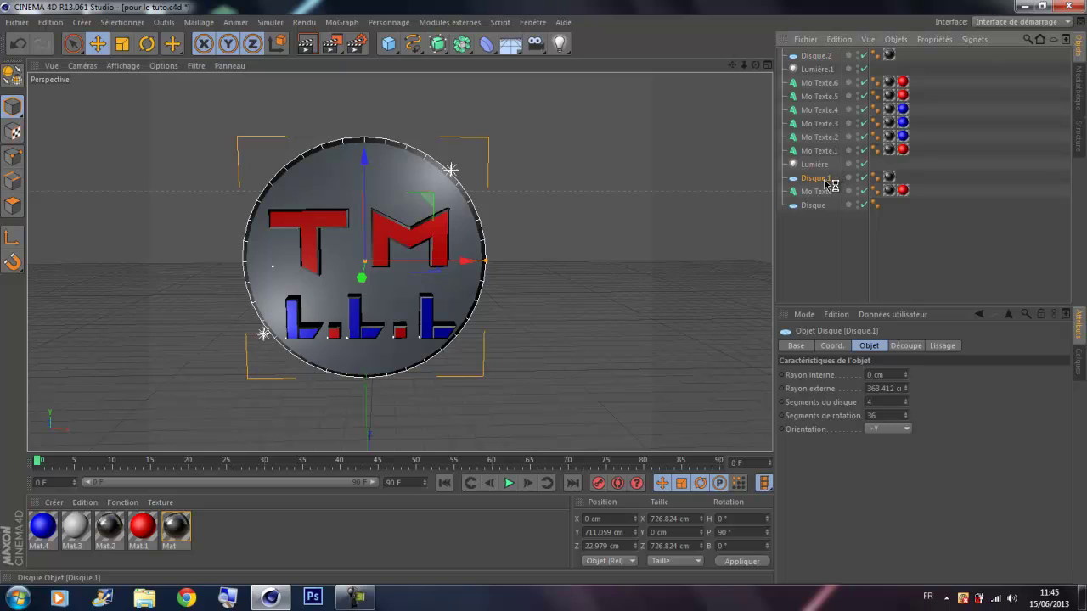
left_click(826, 58)
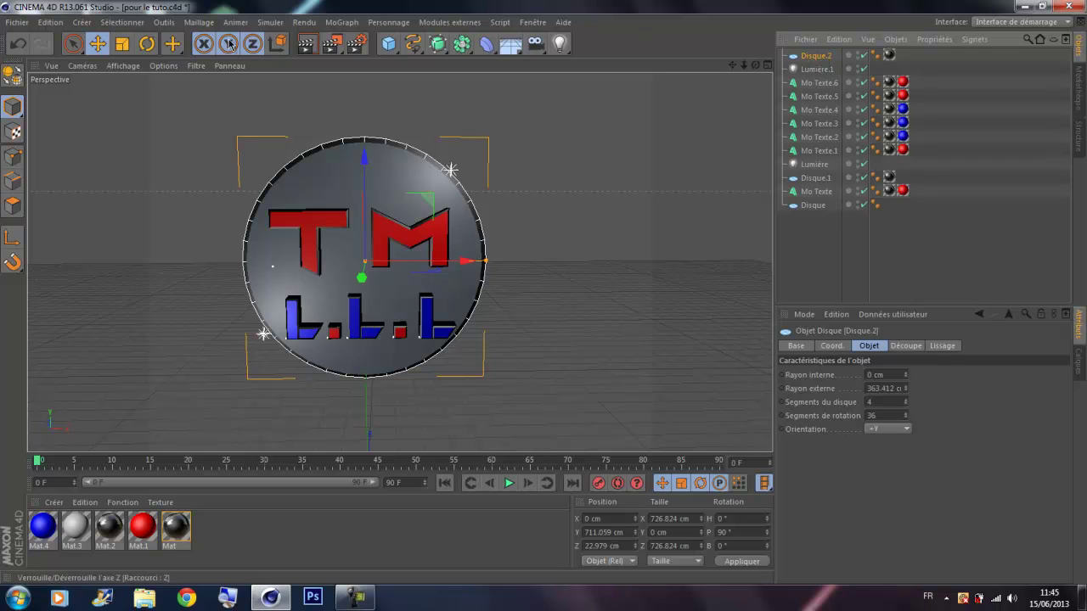
- Scale Disque.2 up uniformly to about 833 cm across as an outer ring, checking it against the wallpaper logo
left_click(126, 45)
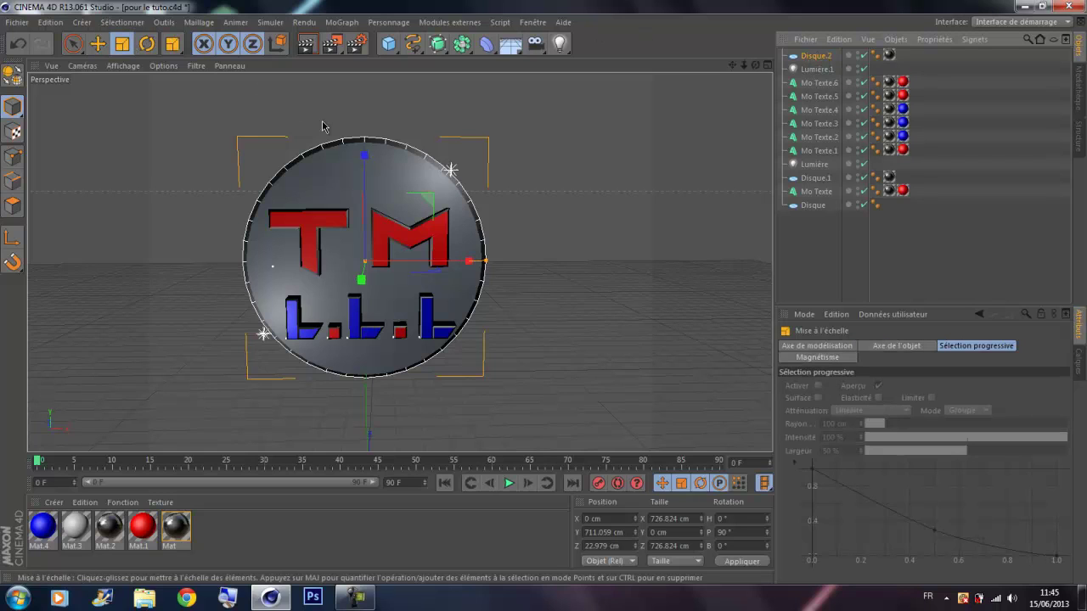
left_click_drag(361, 150, 358, 140)
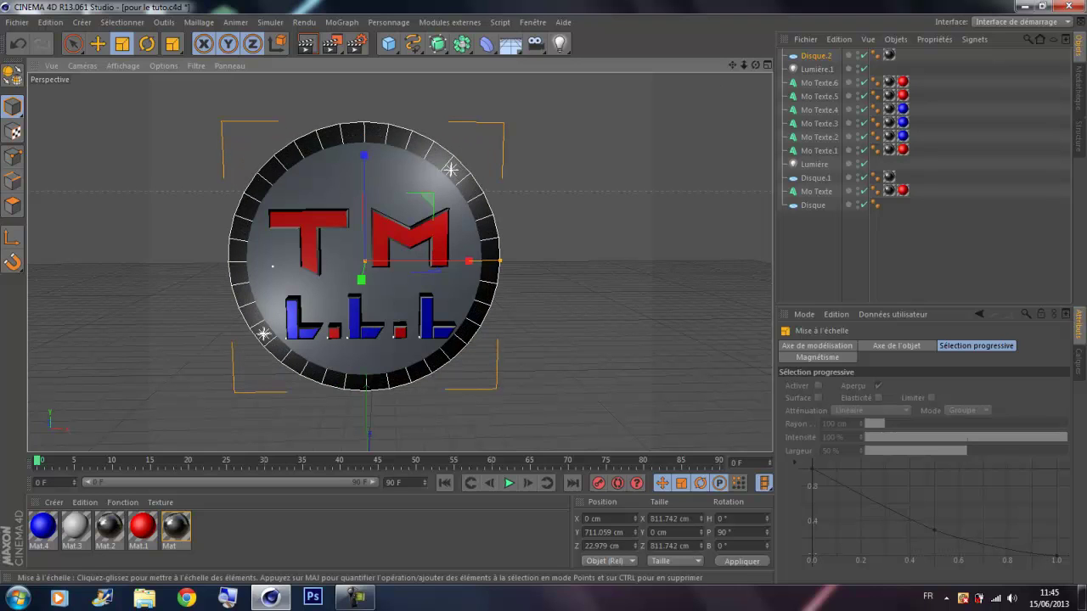
left_click(1029, 5)
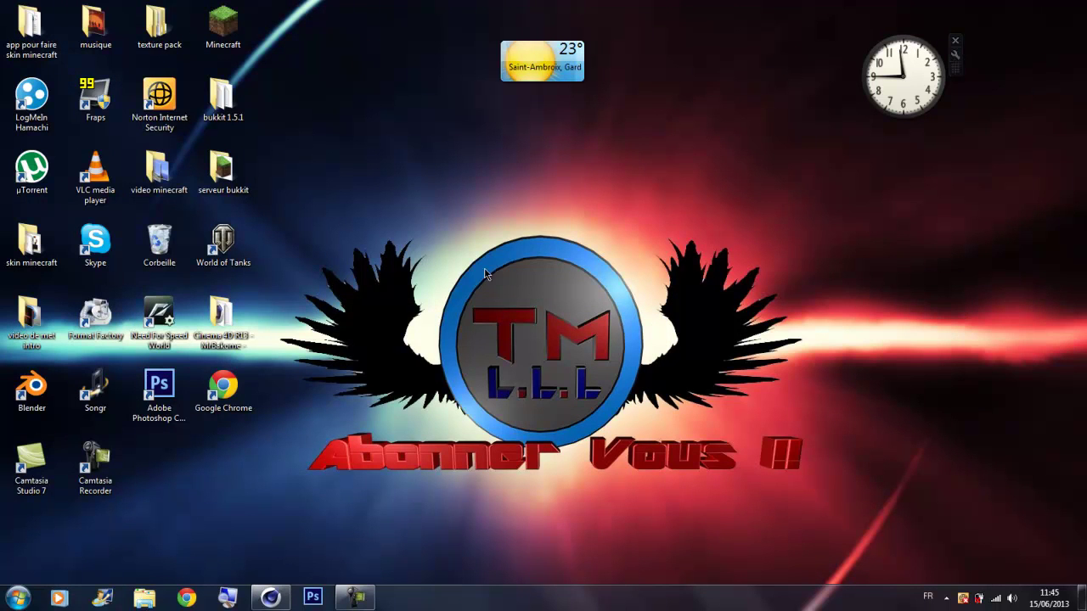
left_click(270, 597)
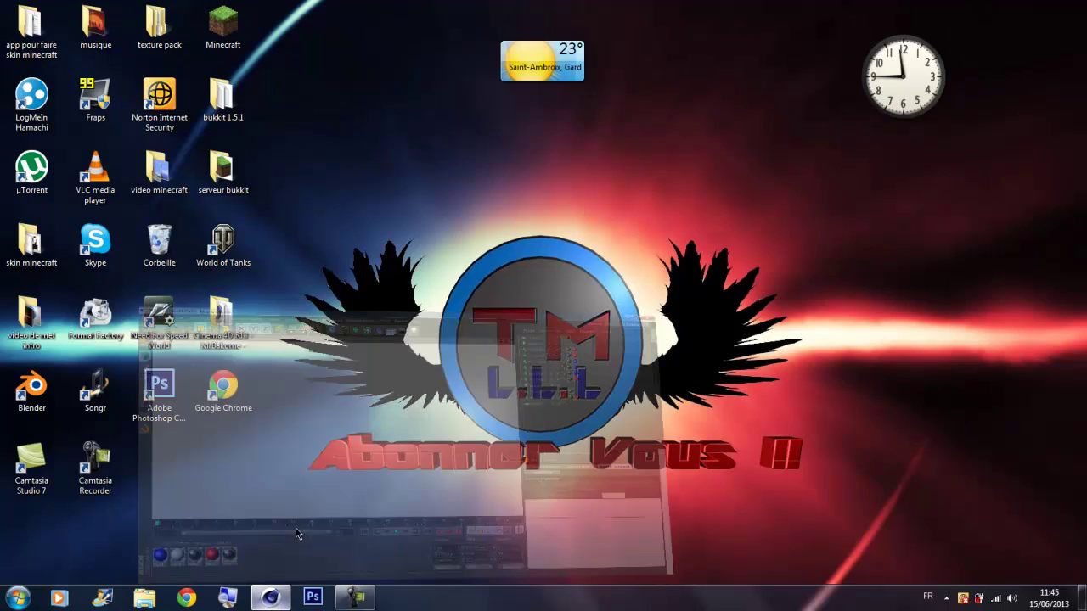
left_click_drag(362, 155, 364, 154)
- Move Disque.2 back behind the logo to about Z 72 cm and scale it down to about 818 cm across
left_click(98, 44)
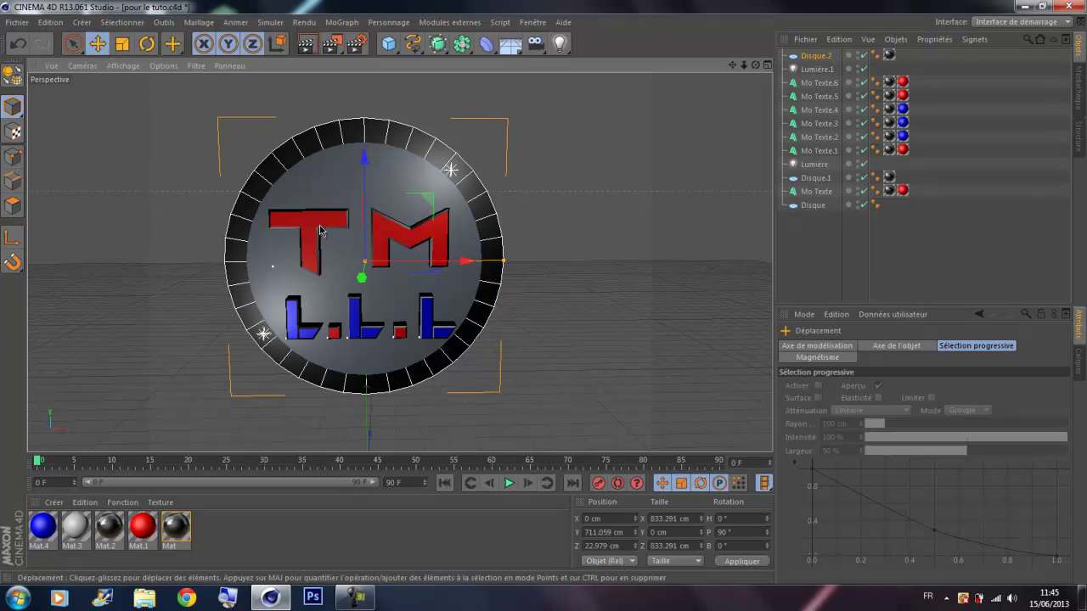
left_click_drag(361, 278, 361, 275)
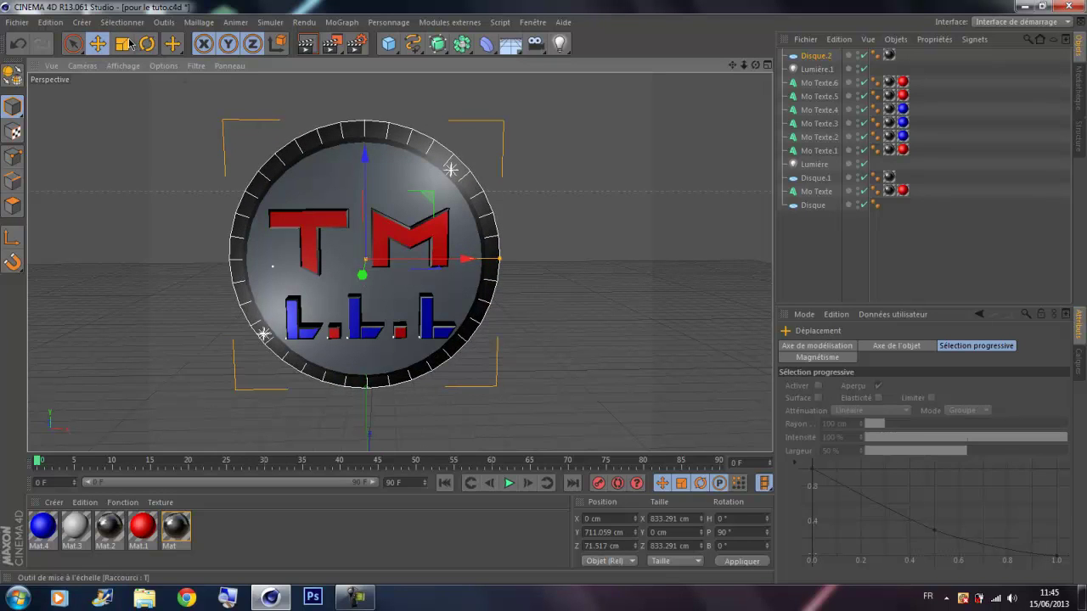
left_click(129, 43)
left_click_drag(364, 155, 364, 159)
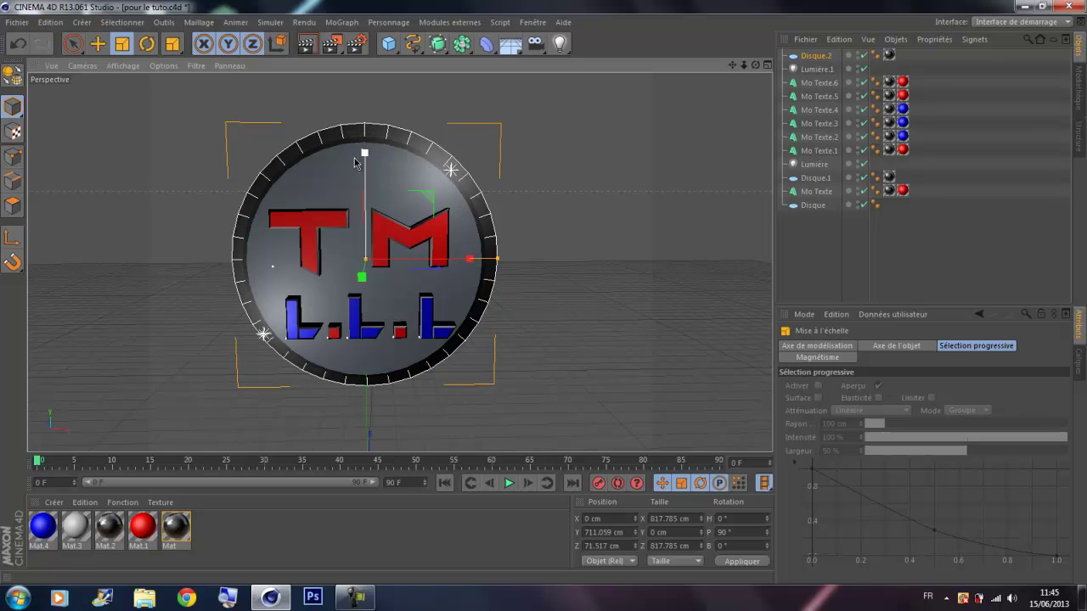
- Create a new material and set its colour to light blue, RGB 0, 140, 255
left_click(275, 535)
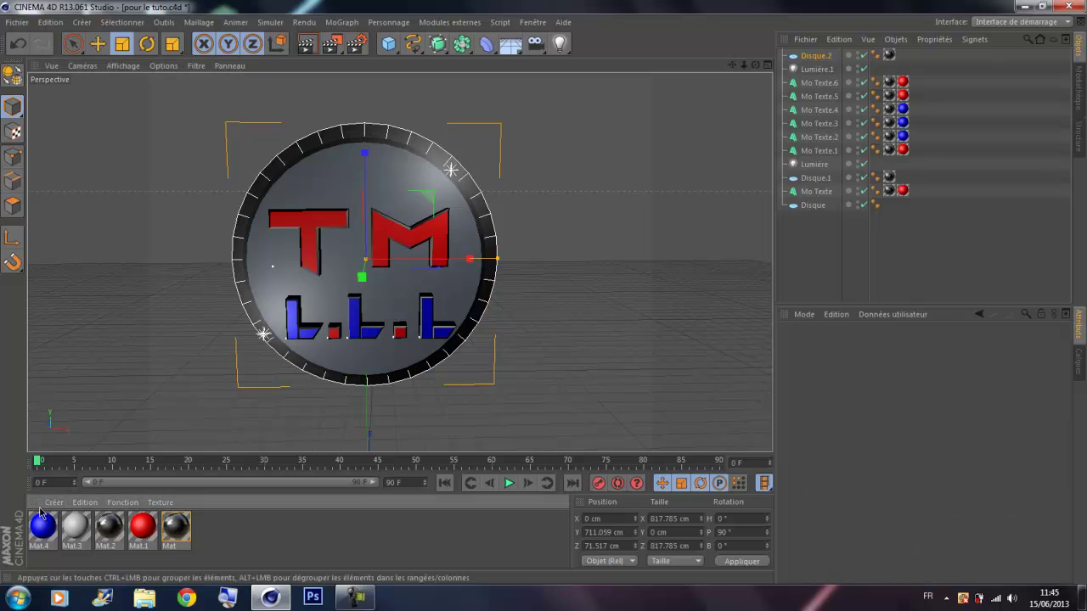
double_click(199, 535)
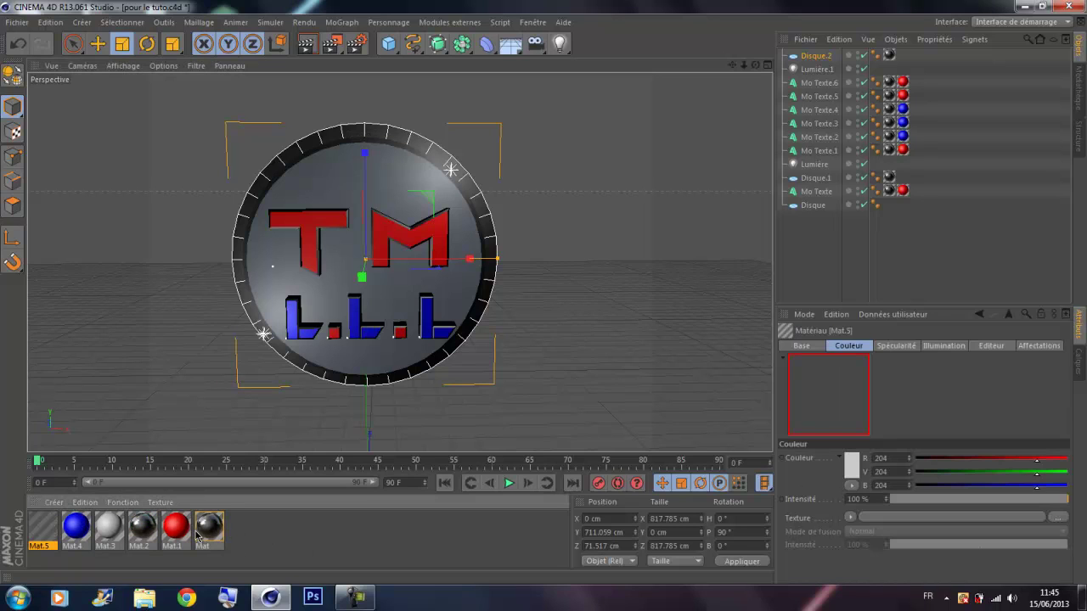
double_click(42, 526)
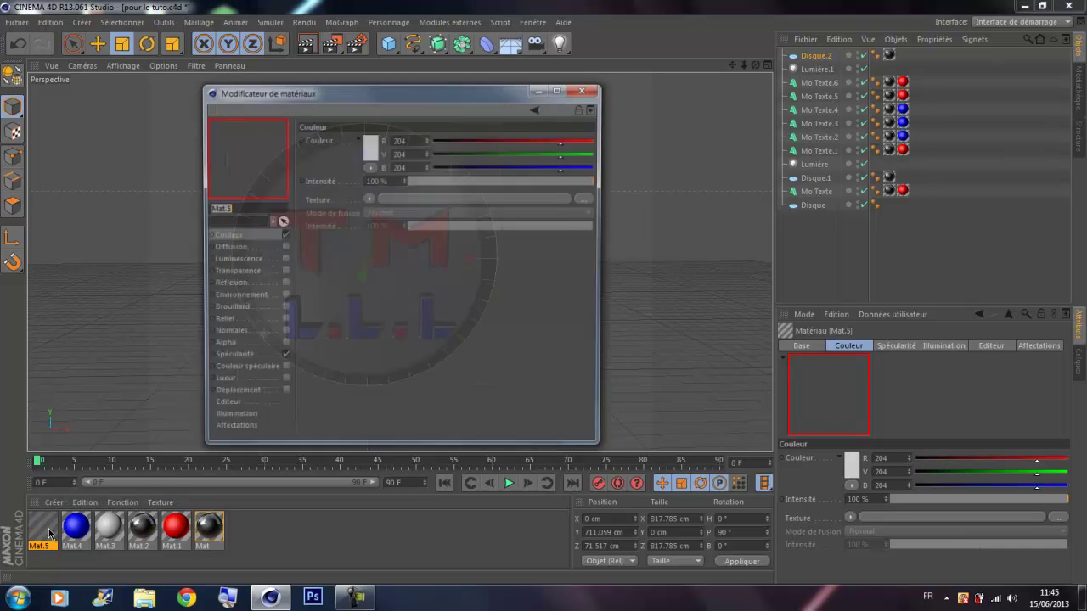
left_click(370, 148)
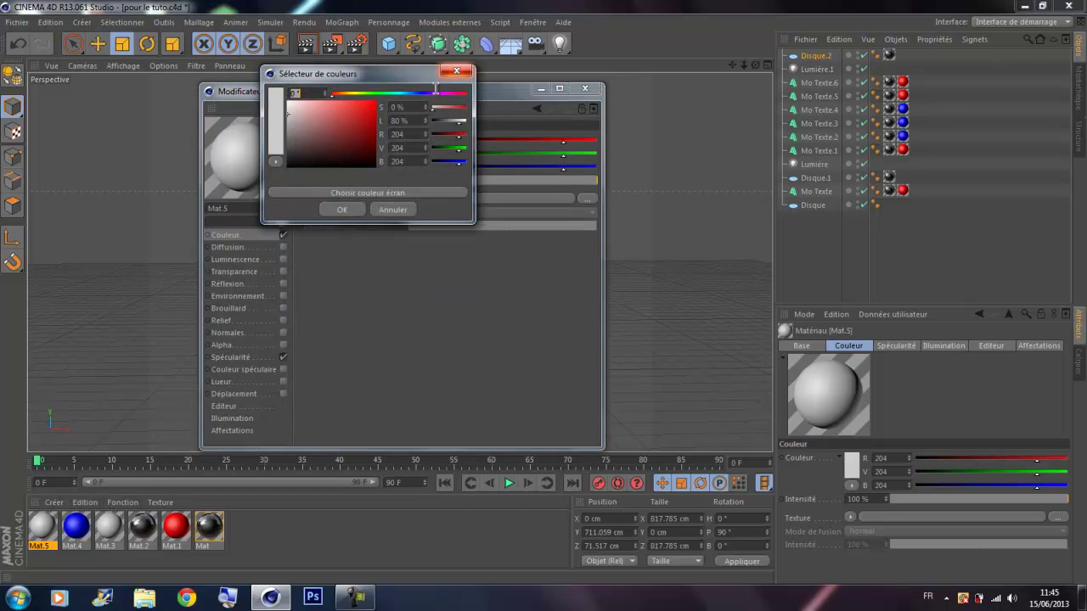
left_click(405, 94)
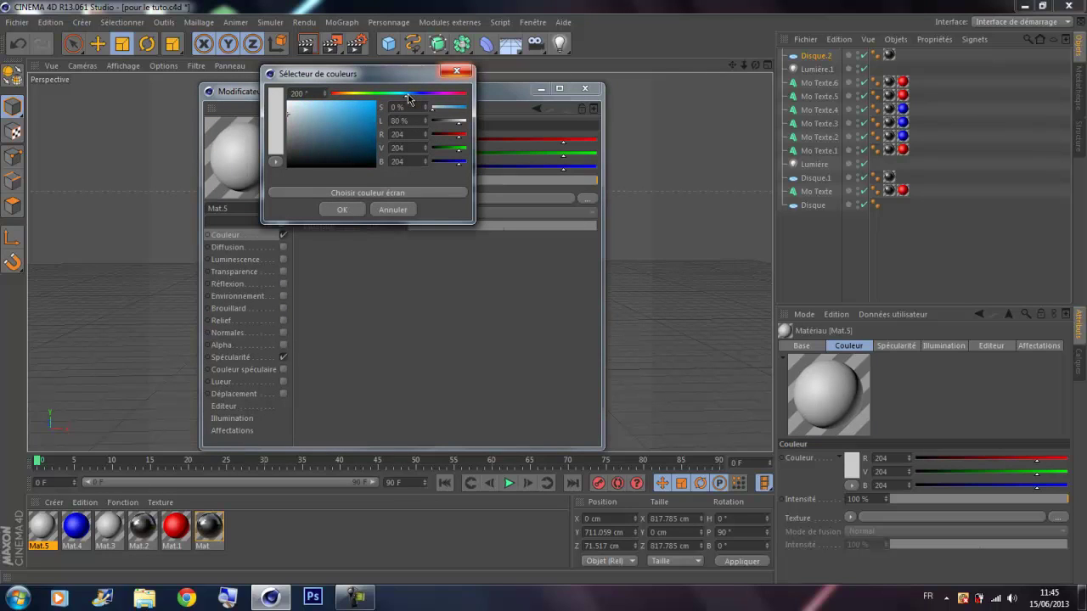
left_click_drag(408, 98, 393, 96)
left_click(362, 211)
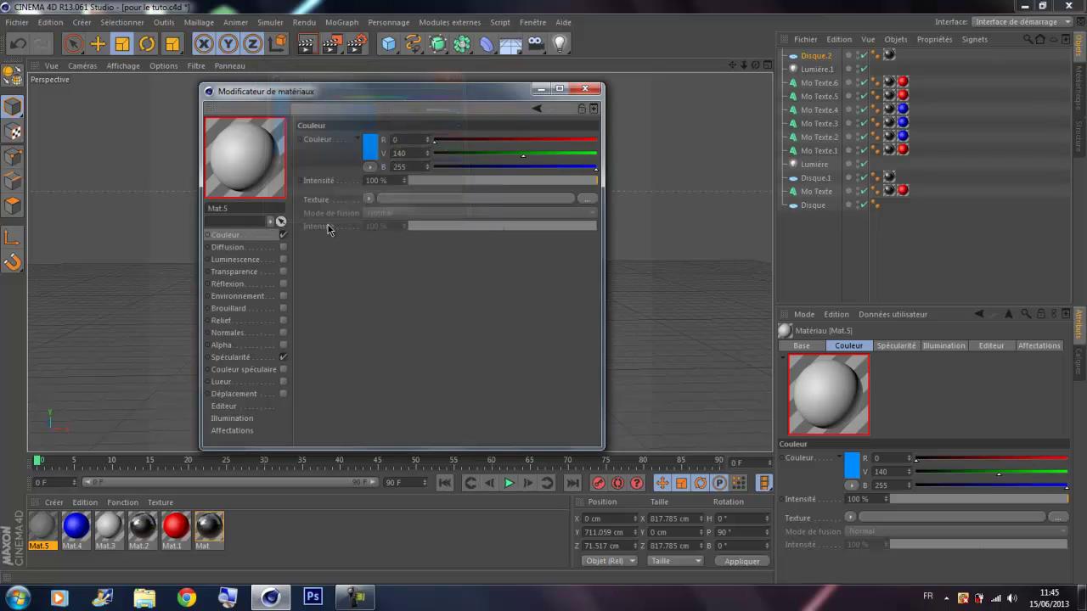
left_click(579, 91)
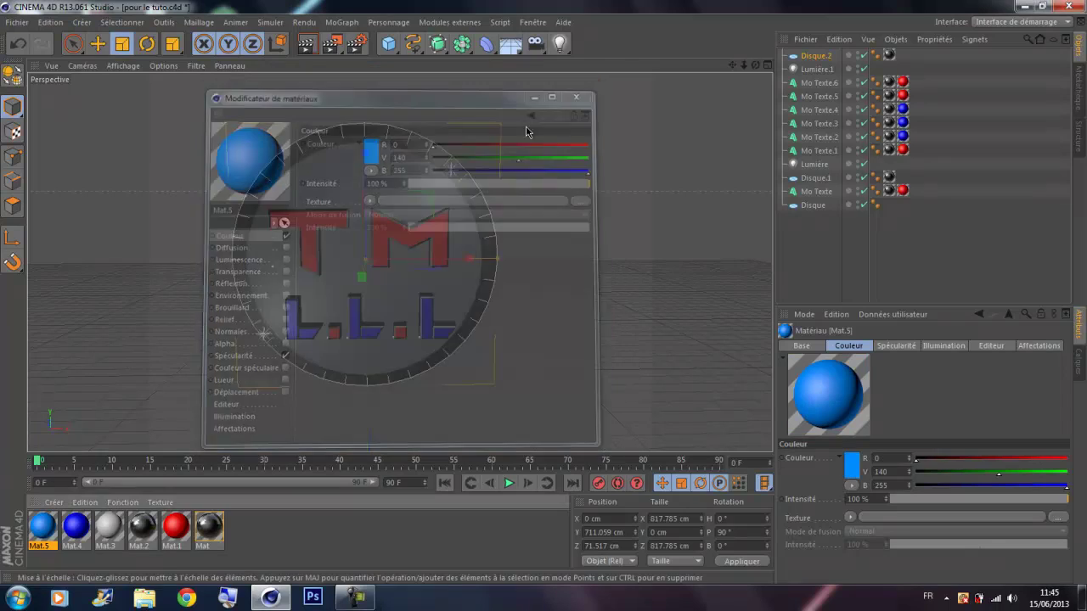
- Apply the light-blue material Mat.5 to Disque.2 and render the view to check the ring
left_click_drag(136, 436, 453, 573)
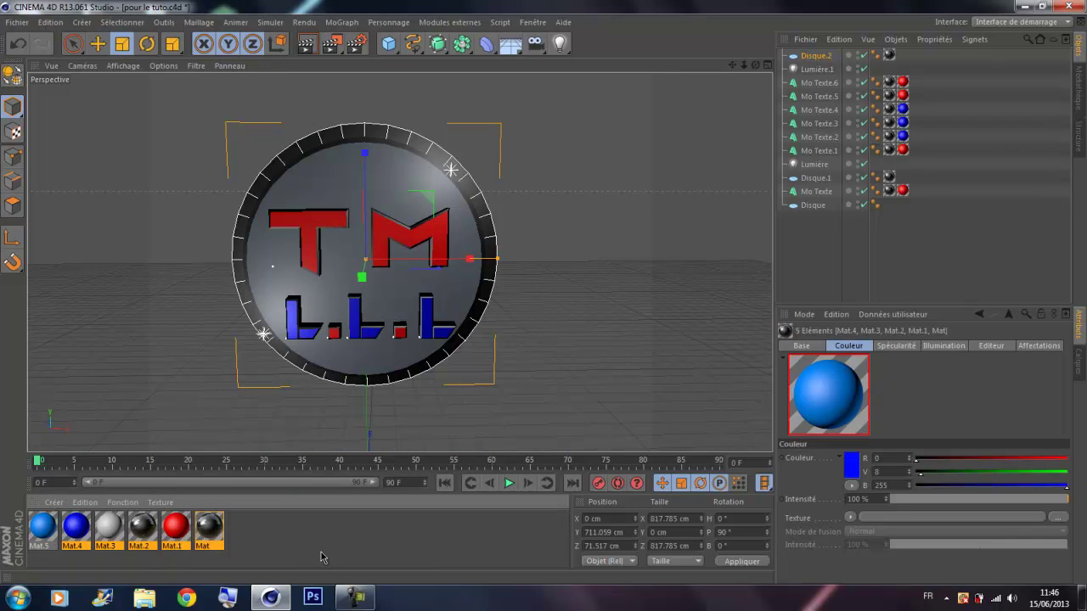
left_click(321, 553)
left_click_drag(34, 528, 827, 58)
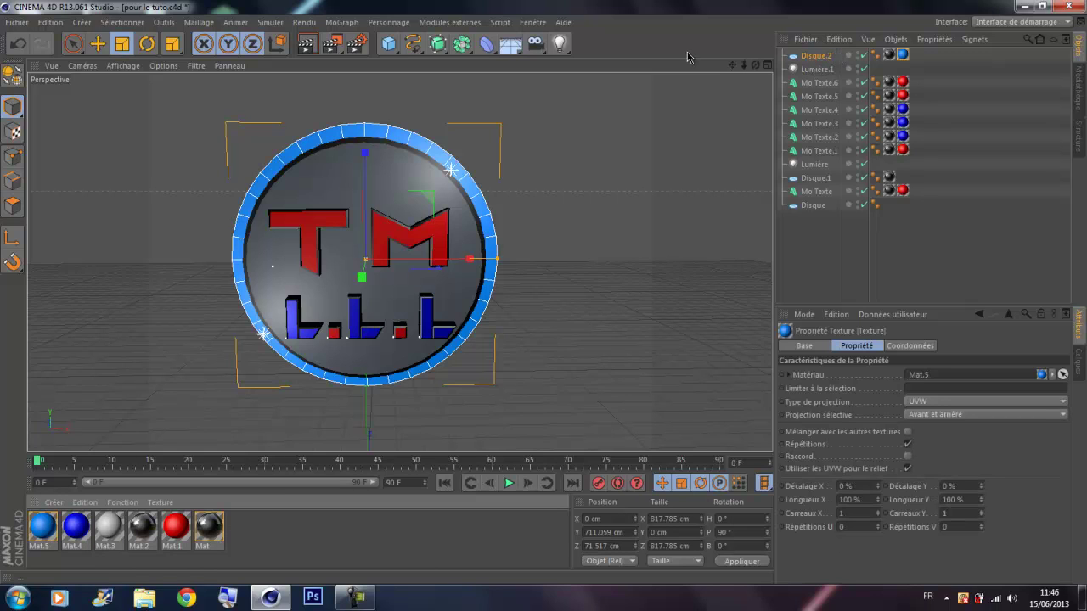
left_click(318, 46)
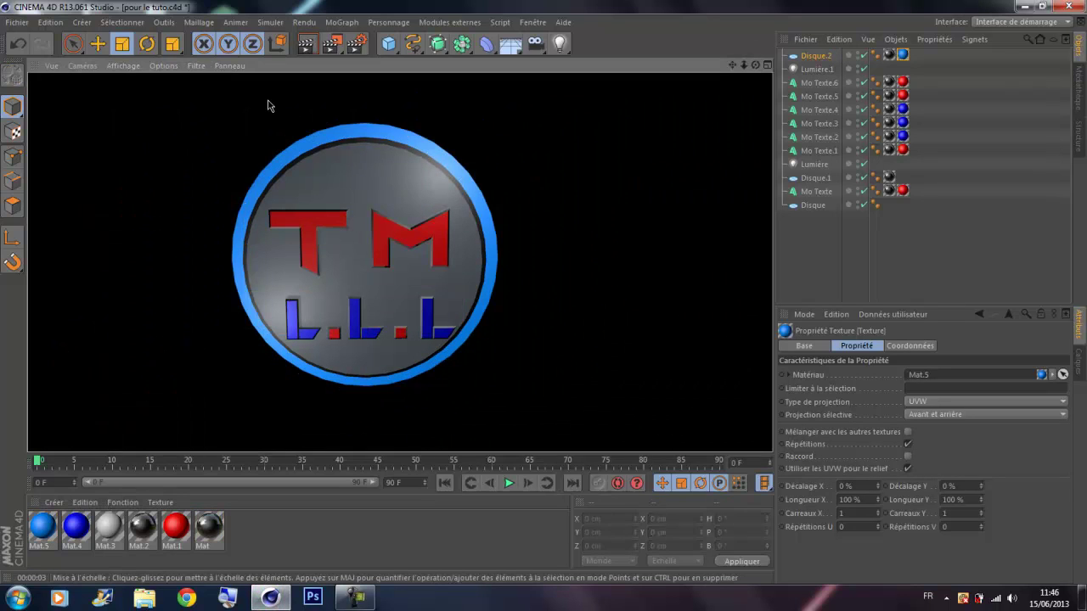
left_click(297, 158)
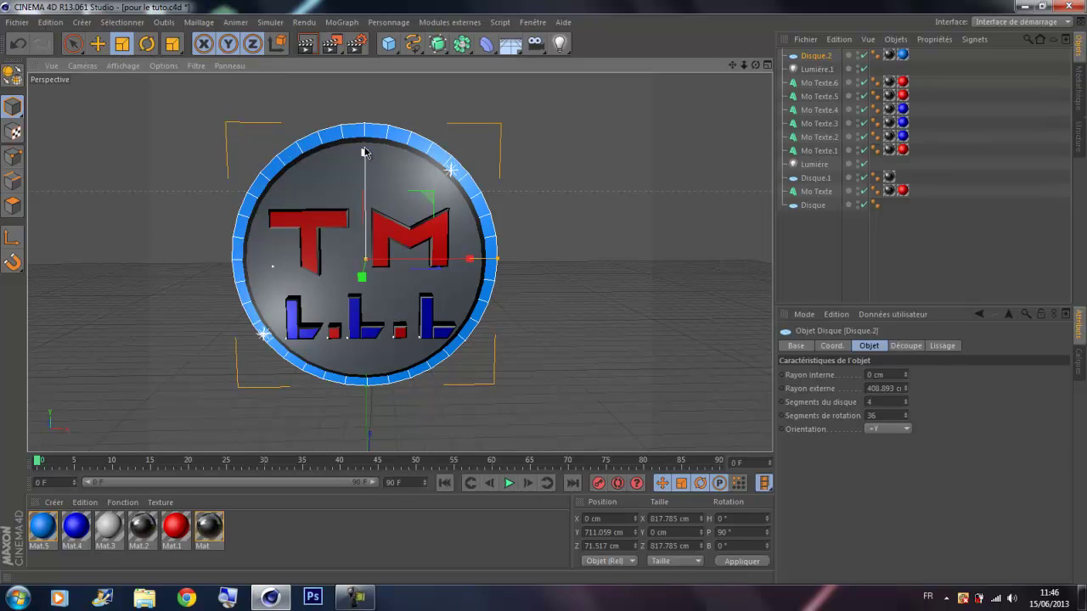
- Scale Disque.2 up uniformly to about 863 cm across to widen the blue ring, and render the view
left_click_drag(365, 151, 362, 153)
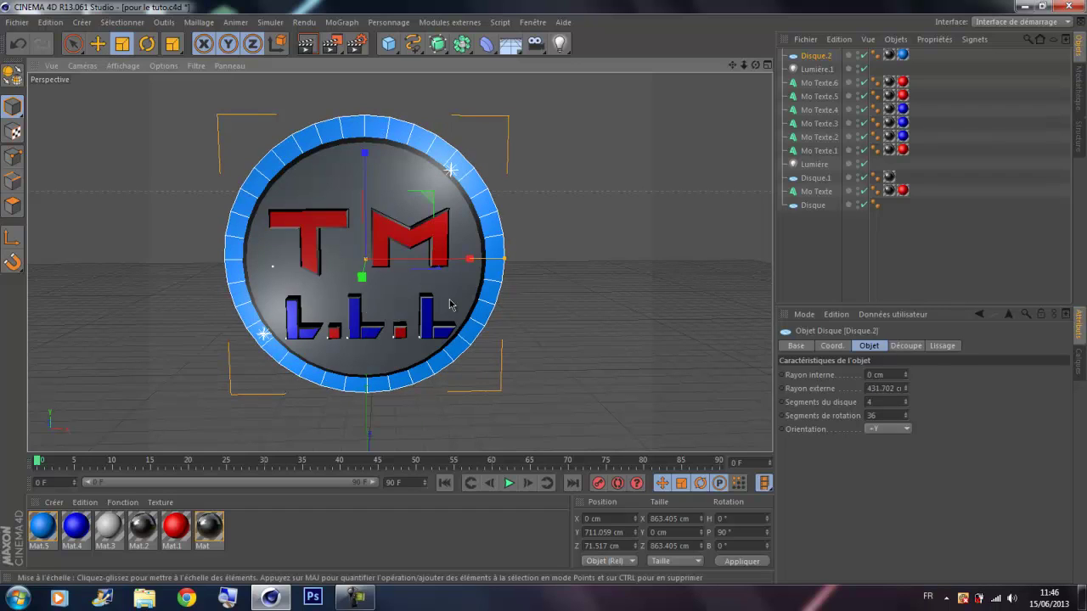
left_click(306, 43)
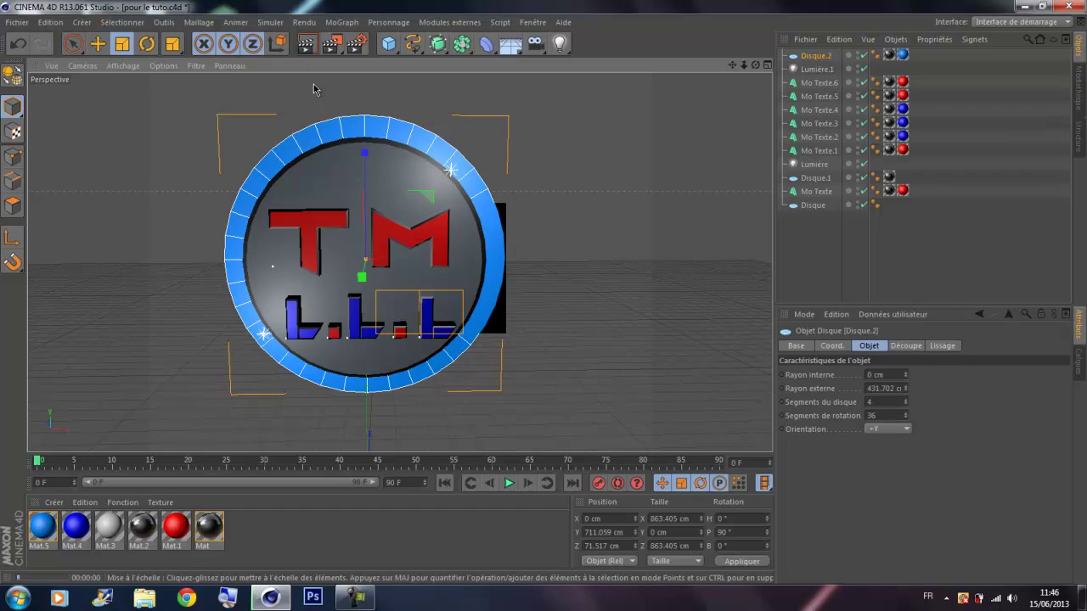
left_click(355, 597)
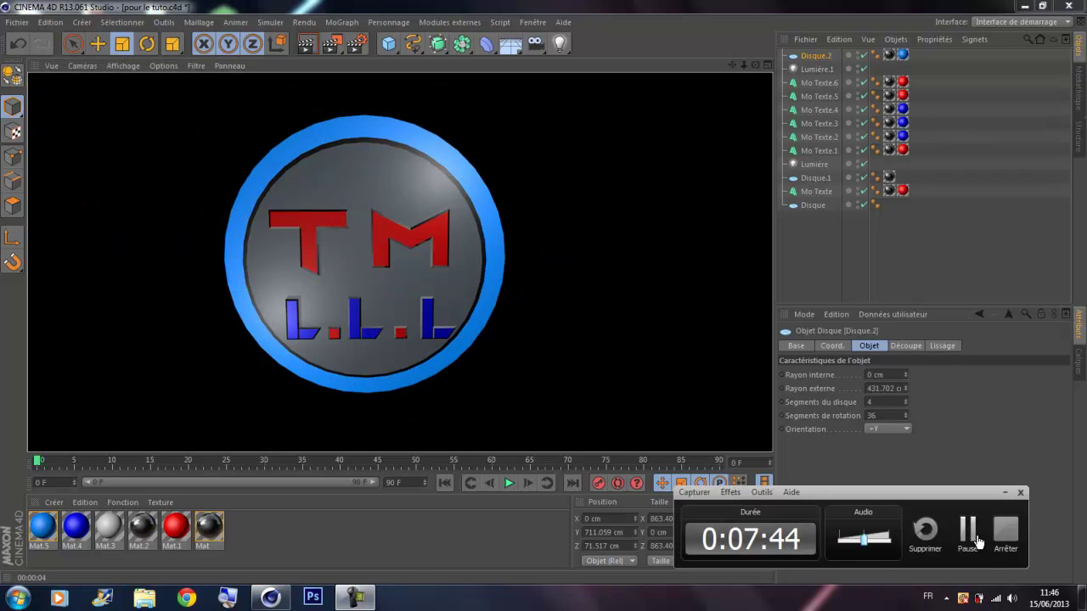
left_click(1004, 494)
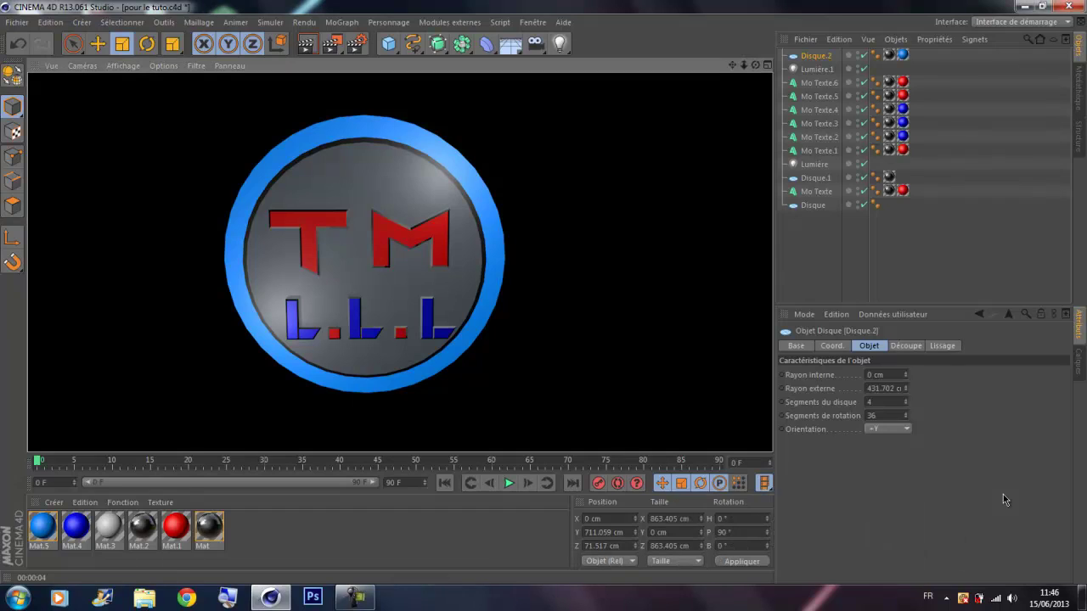
left_click(431, 150)
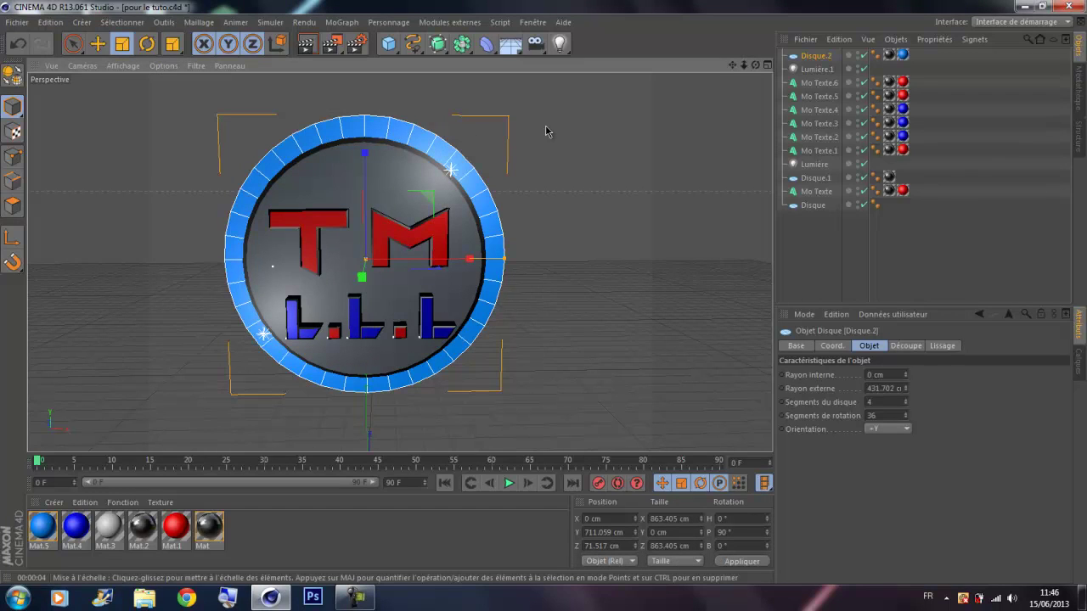
- Duplicate Disque.2 and set the copy behind it at about Z 81 cm, scaled up to about 895 cm across
key("ctrl+c")
key("ctrl+v")
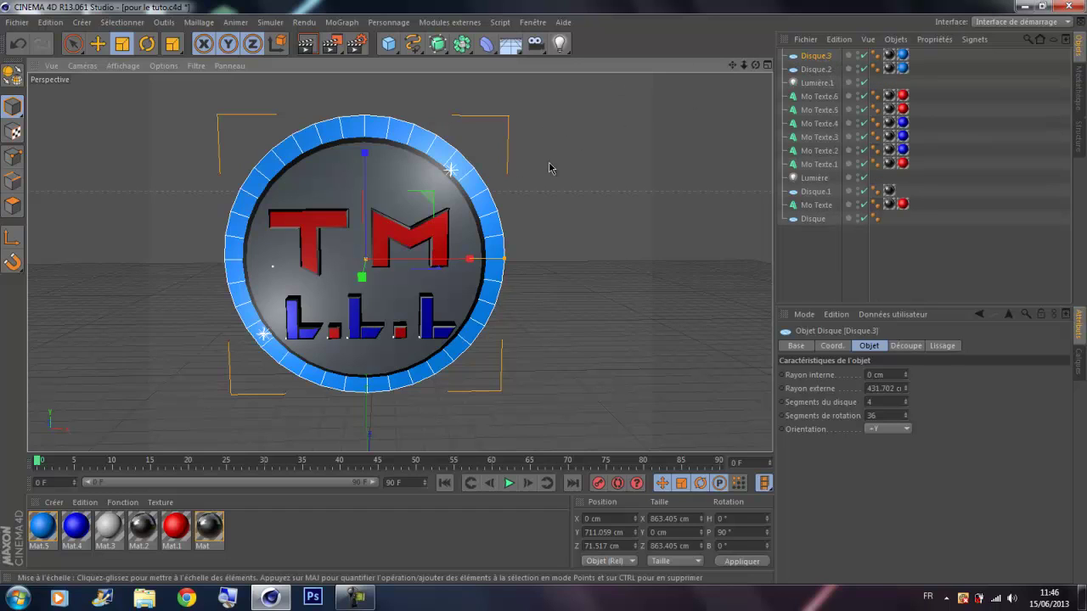
left_click(98, 44)
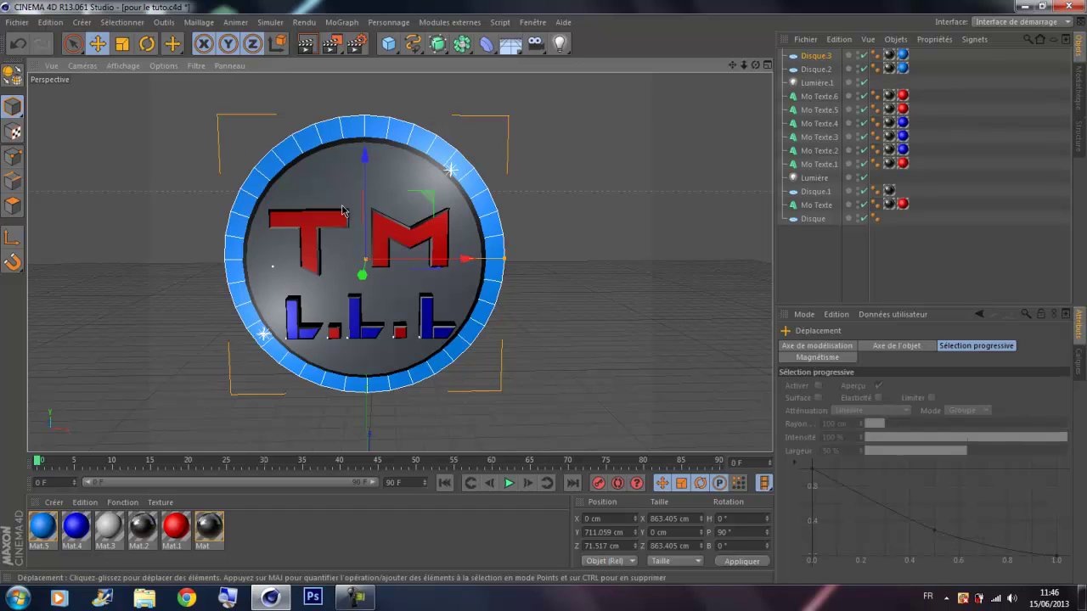
left_click_drag(361, 274, 363, 275)
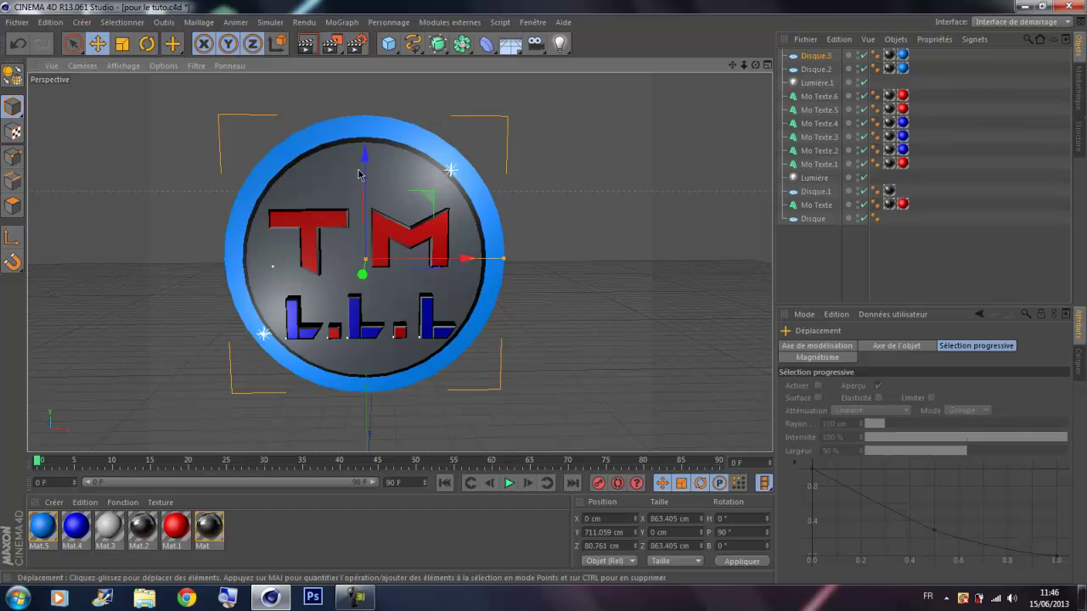
left_click(128, 45)
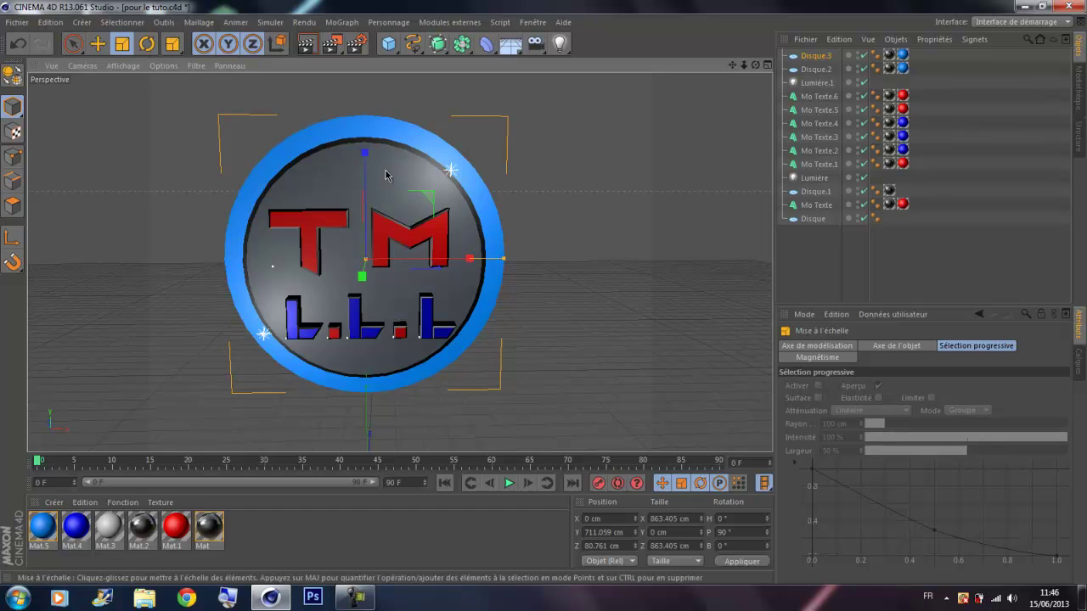
left_click_drag(365, 153, 367, 151)
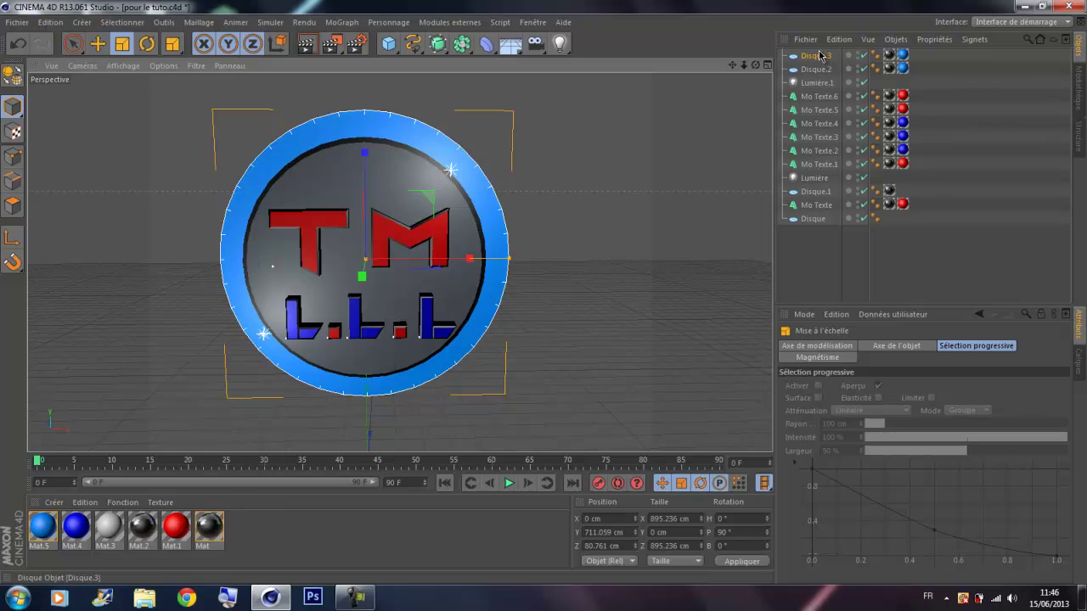
- Replace the blue material on Disque.3 with the dark material Mat, and compare a render with the wallpaper logo
left_click(820, 56)
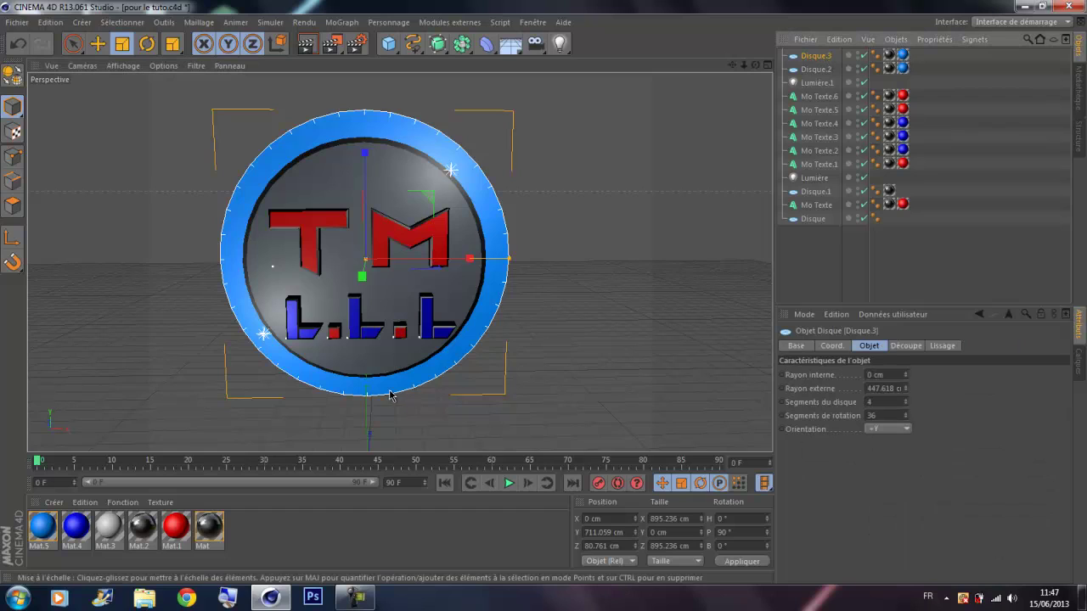
left_click_drag(219, 519, 904, 56)
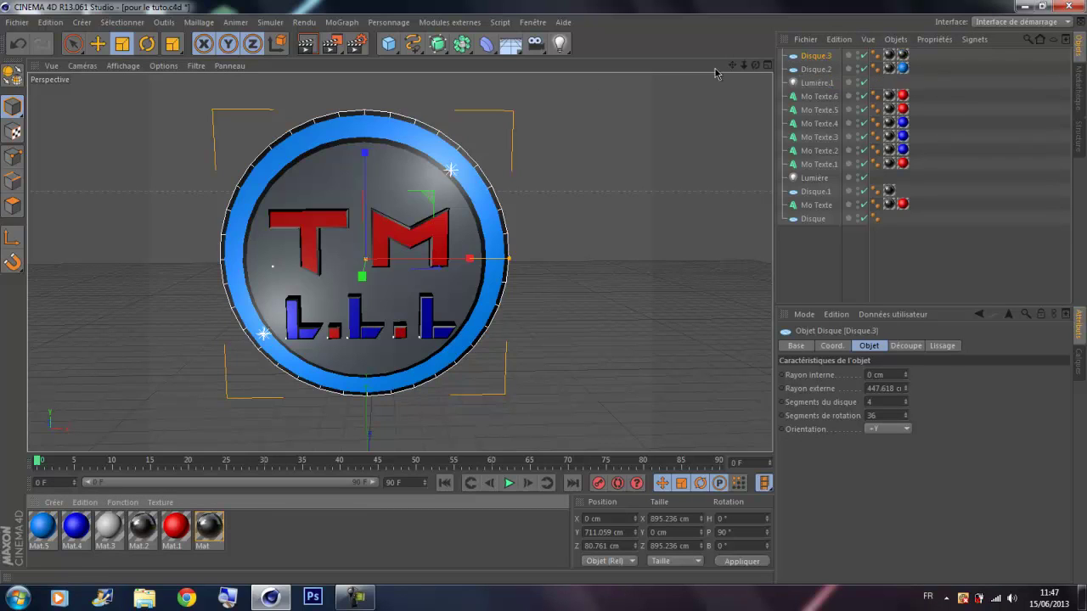
left_click(311, 44)
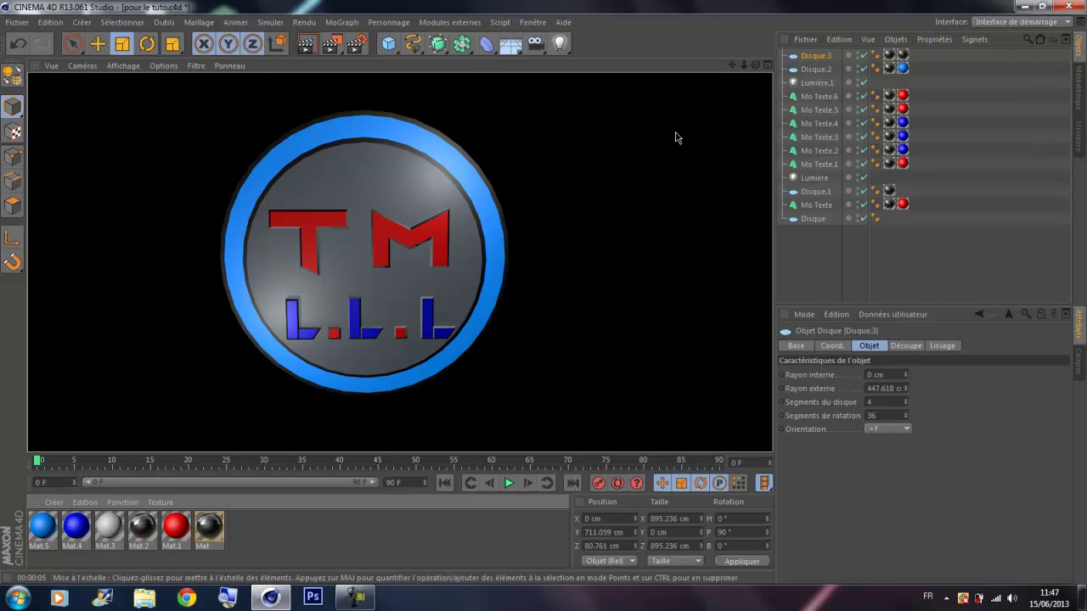
left_click(1022, 6)
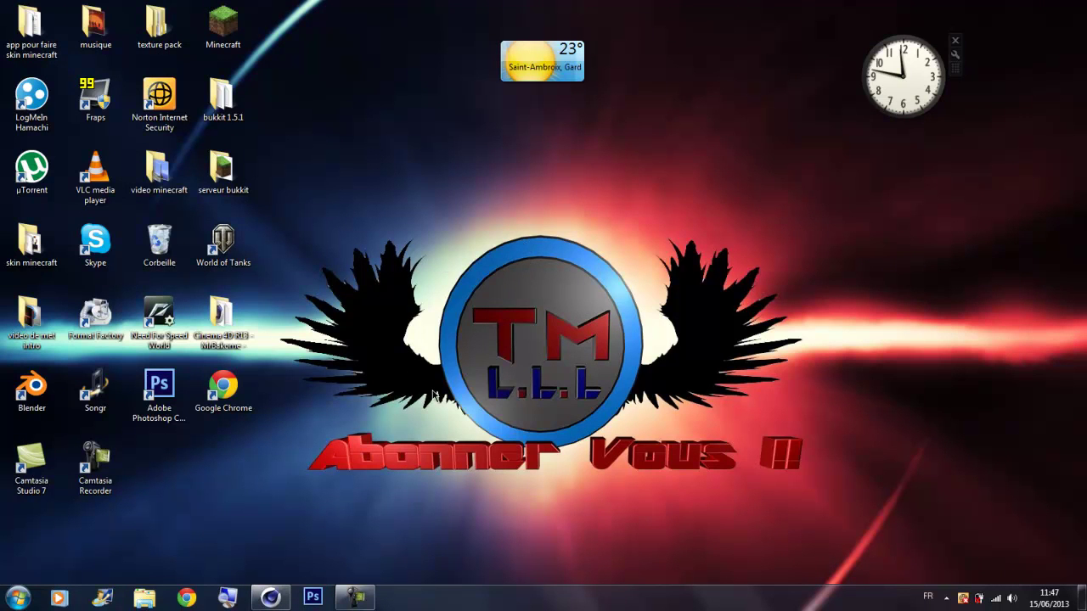
left_click(270, 597)
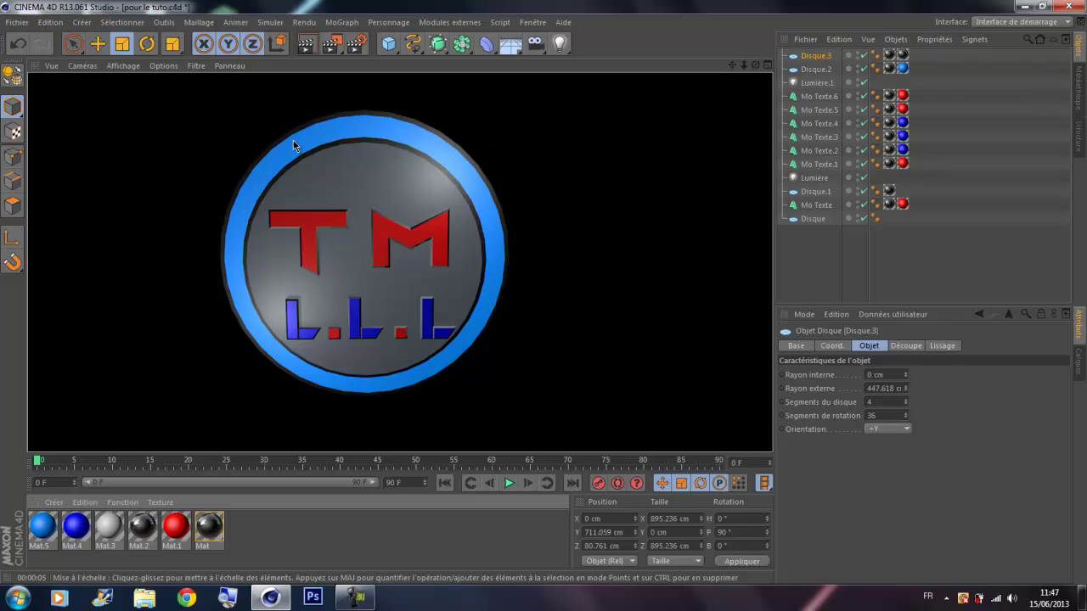
left_click(297, 149)
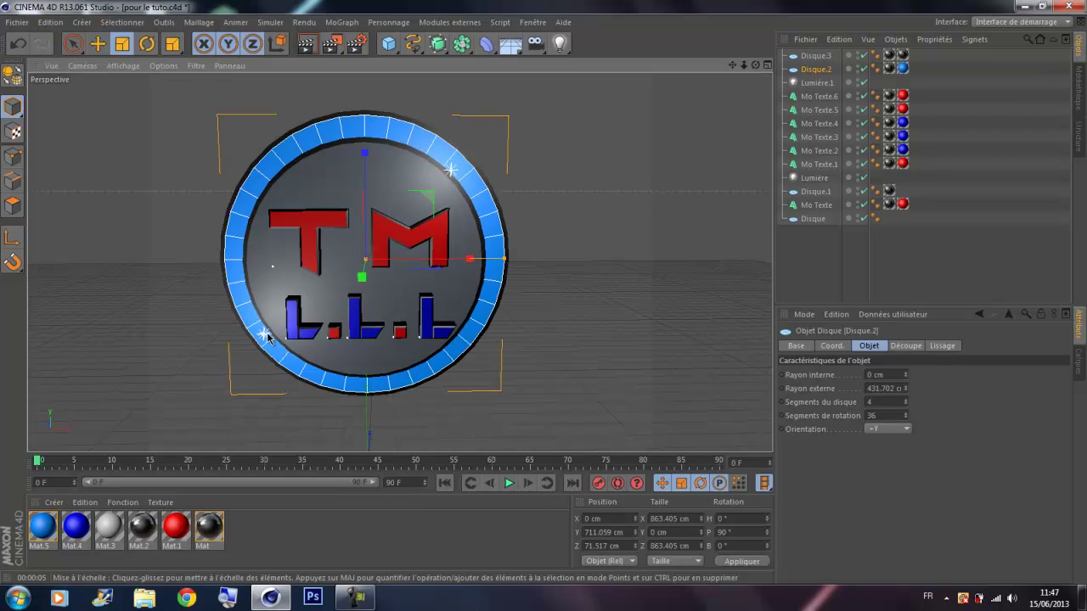
- Move the lower light, Lumière.1, outward past the ring to about X -421 cm and Z -72 cm
left_click(264, 334)
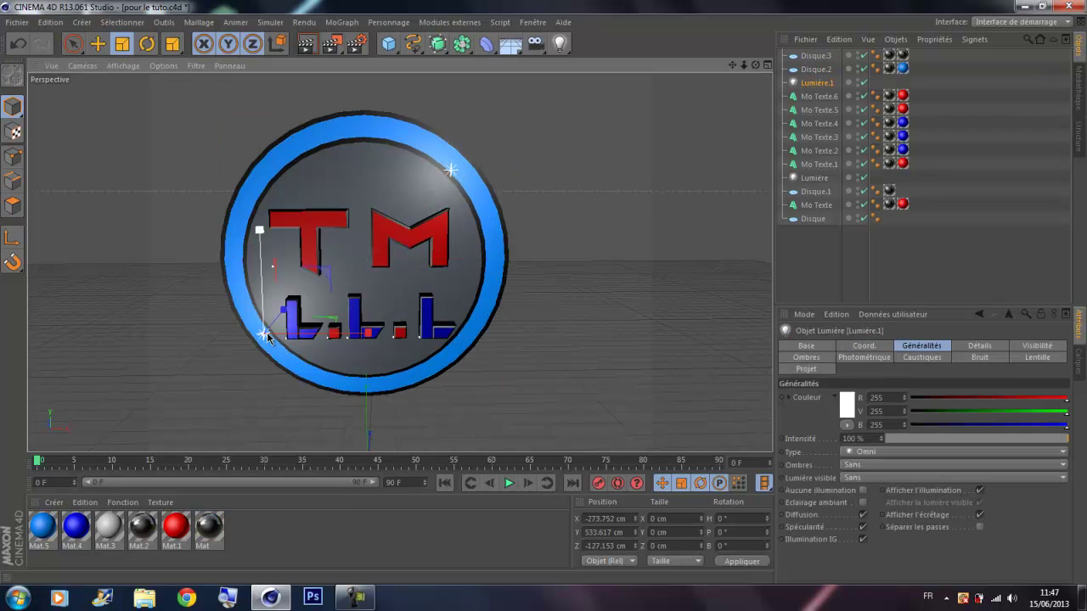
left_click(98, 43)
left_click_drag(361, 335, 307, 334)
mouse_move(239, 319)
left_mouse_down()
mouse_move(228, 317)
mouse_move(248, 318)
left_mouse_up()
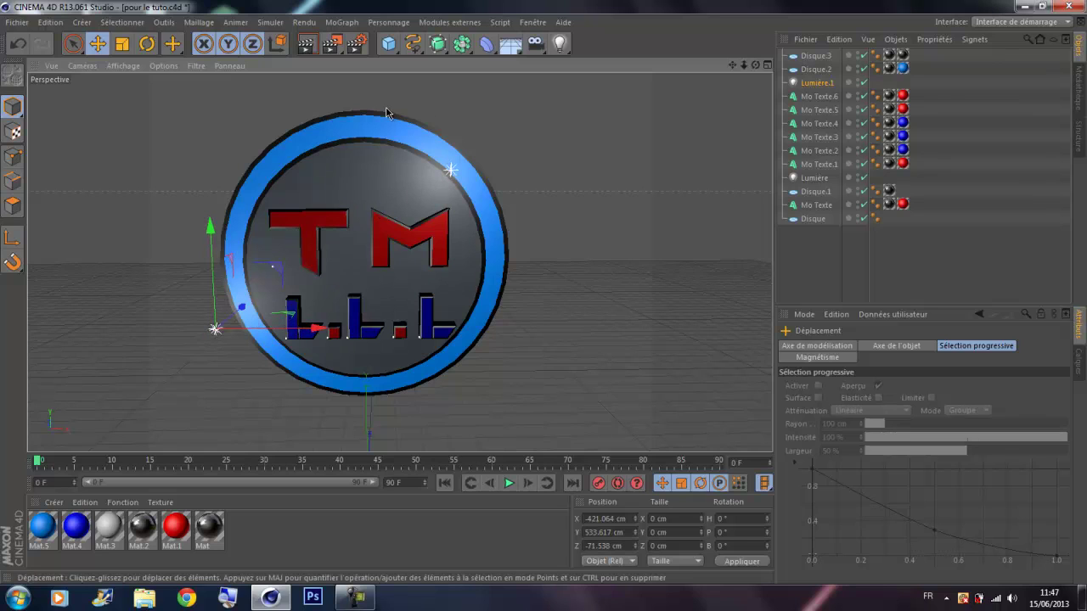
- Move the upper light, Lumière, outward to about X 360 cm and forward to about Z -172 cm, and render the view
left_click(451, 170)
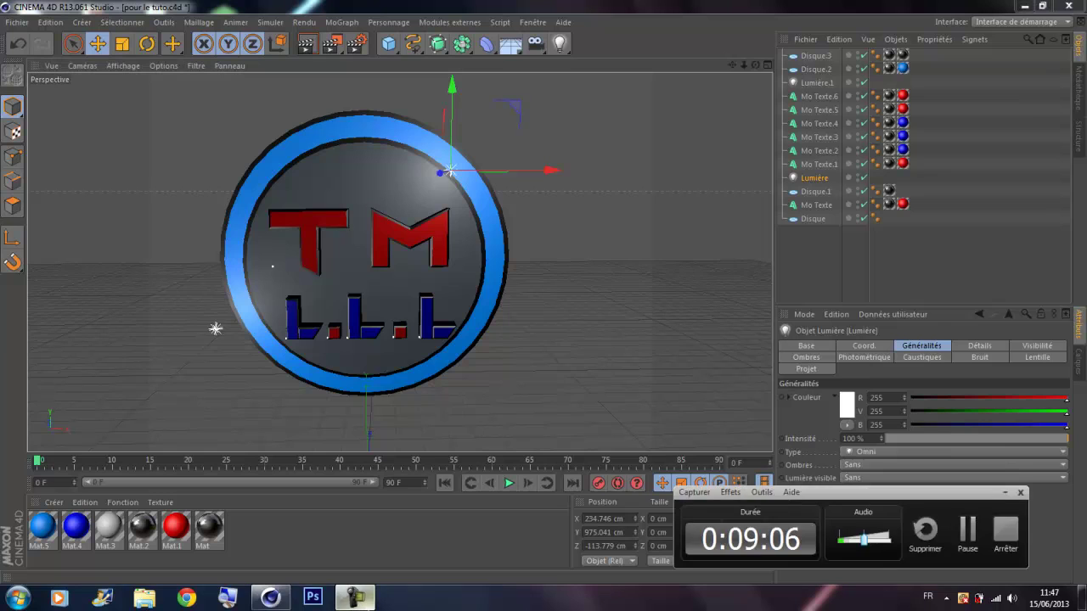
left_click_drag(515, 173, 567, 172)
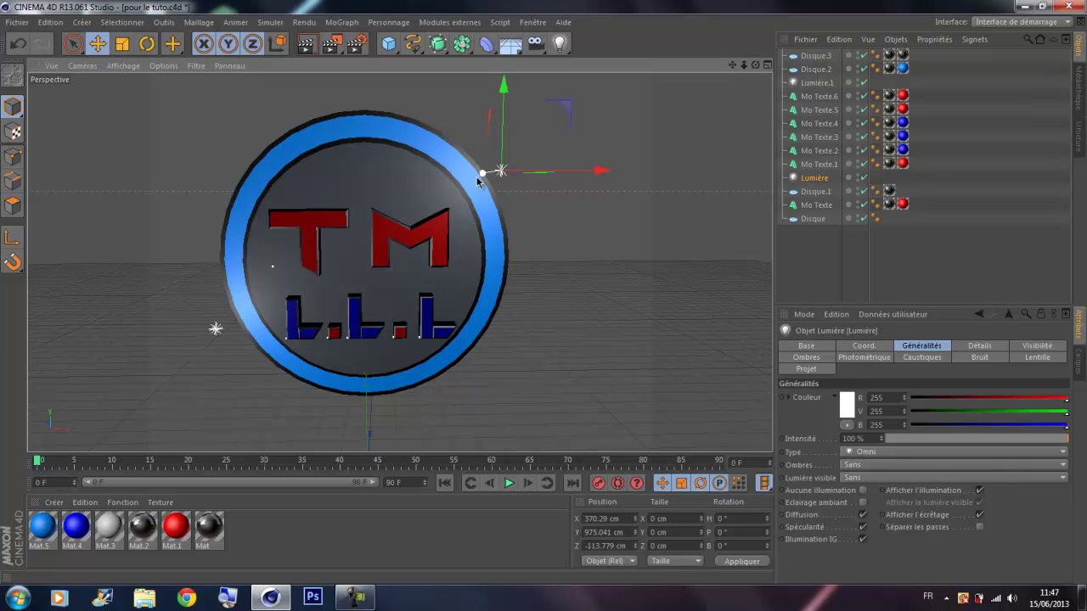
left_click_drag(478, 177, 505, 175)
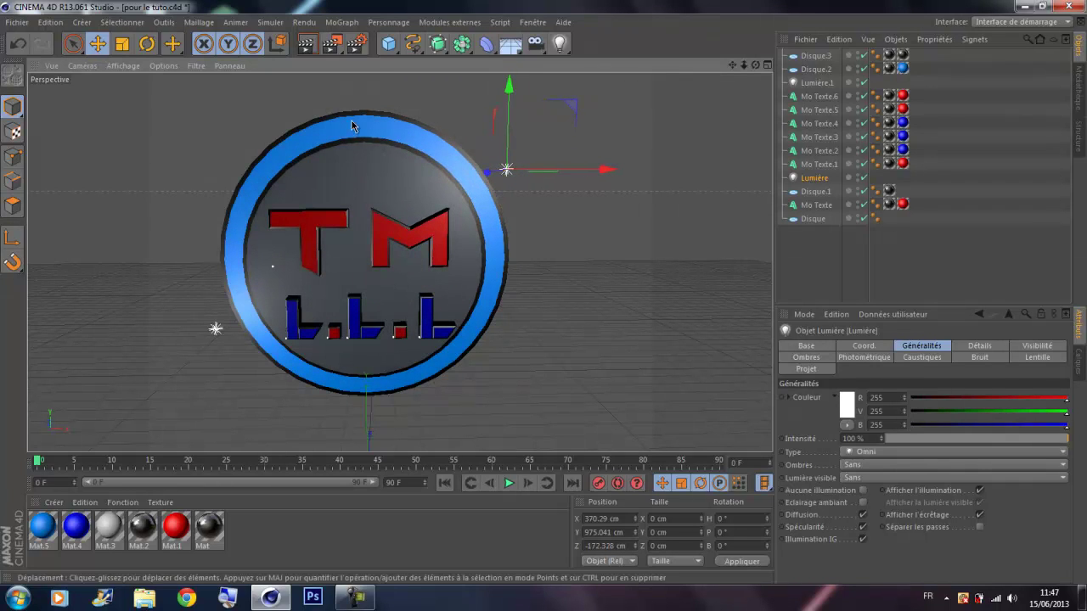
left_click(345, 606)
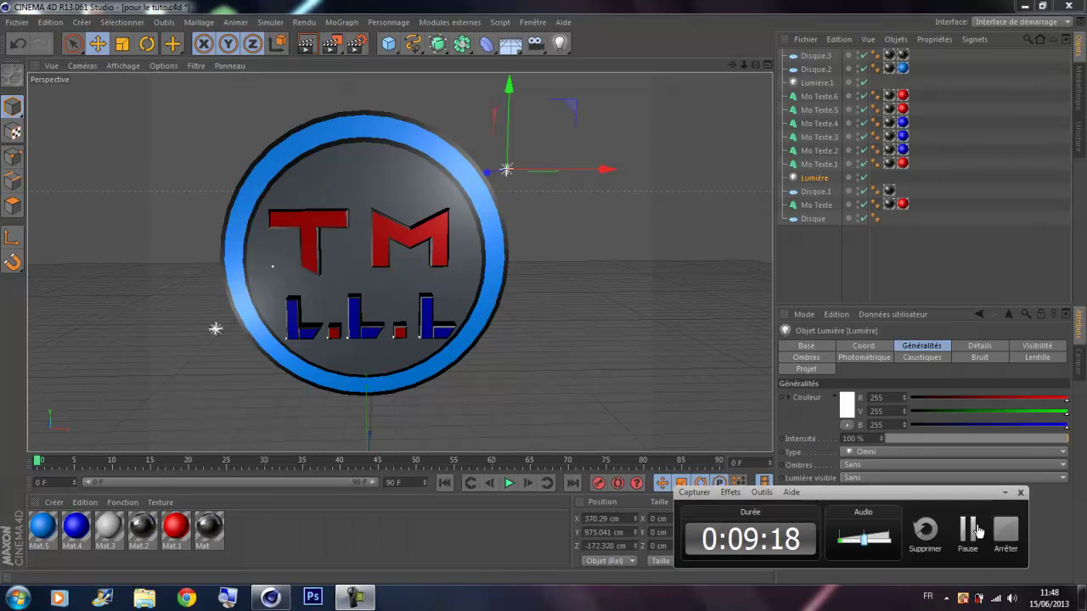
left_click(974, 529)
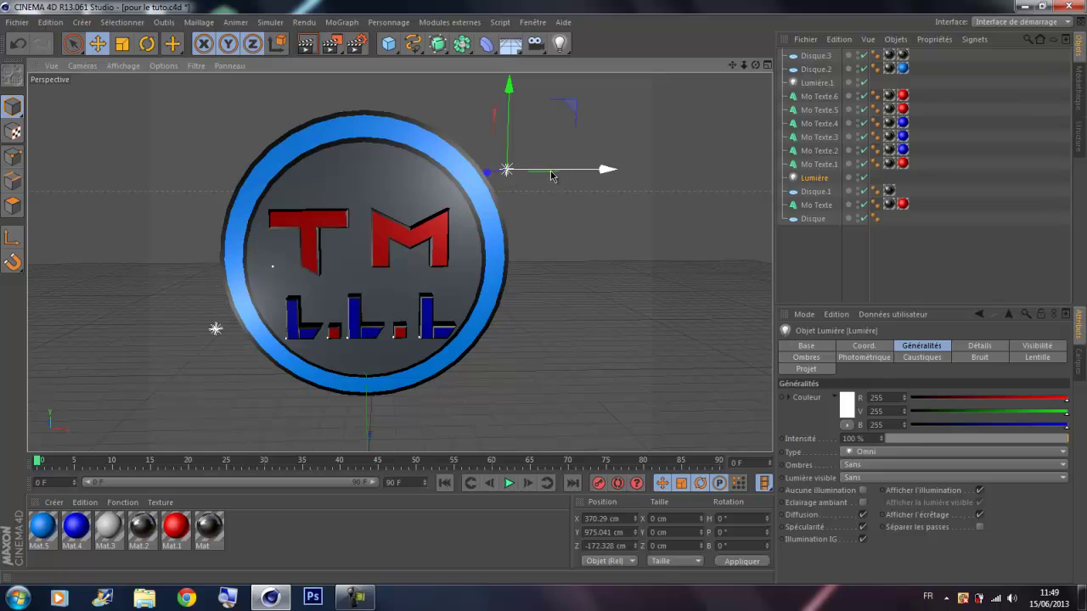
left_click_drag(553, 175, 548, 176)
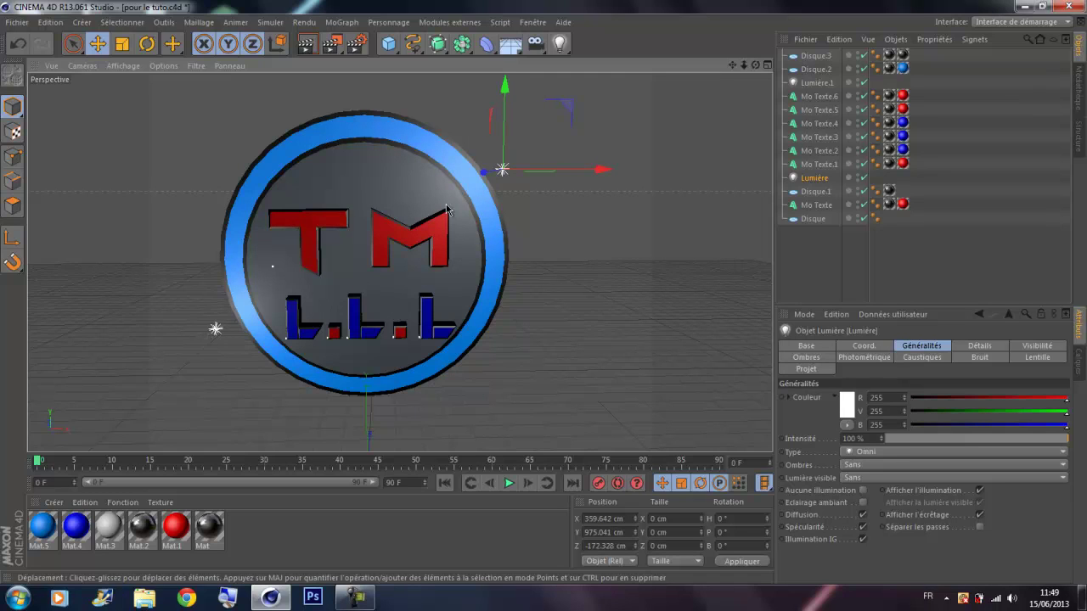
left_click(306, 43)
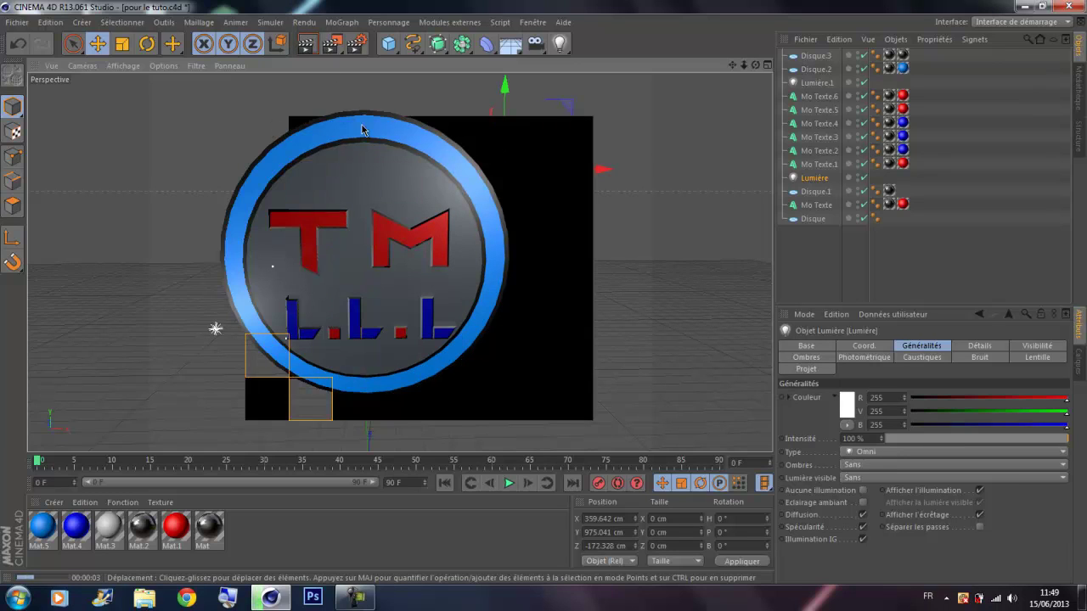
left_click(574, 145)
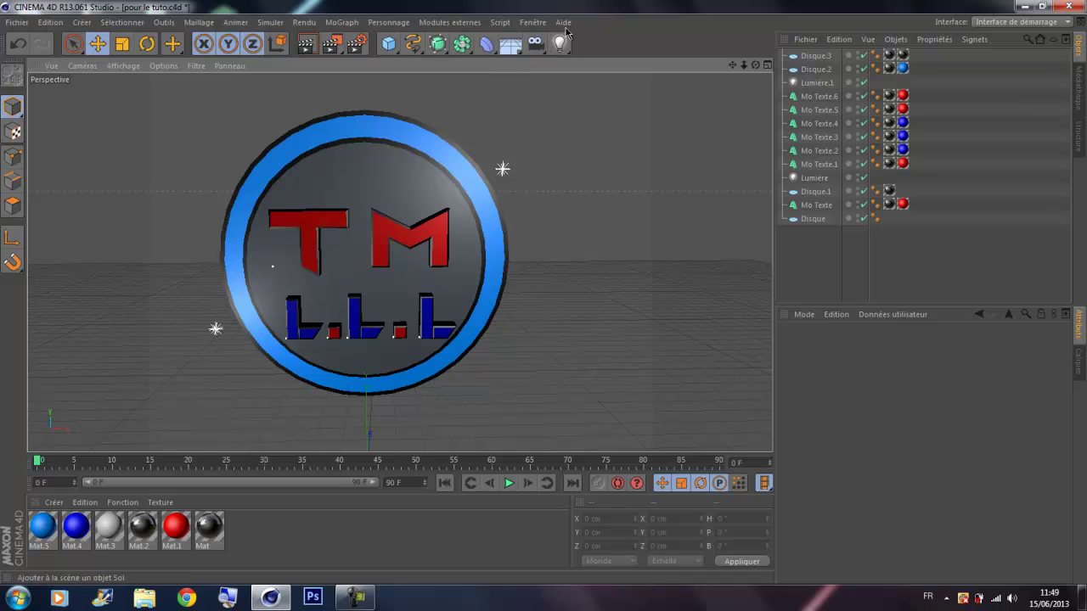
- Add a floor object (Sol) to the scene and raise it to about Y 479 cm
left_click(511, 47)
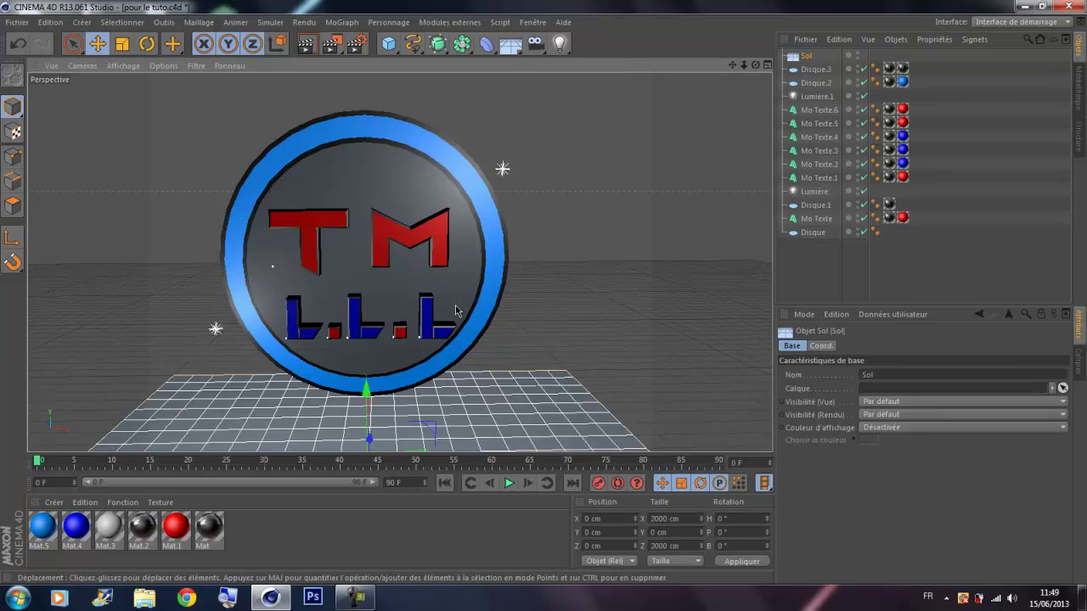
left_click_drag(379, 390, 387, 241)
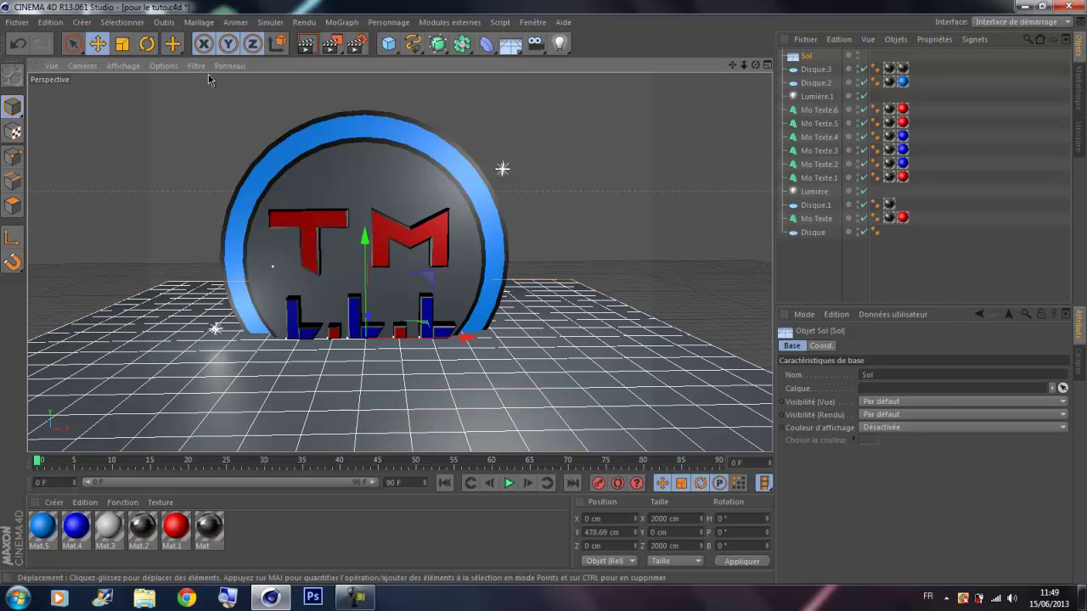
- Rotate the Sol object upright by setting its P rotation to 90°
left_click(147, 44)
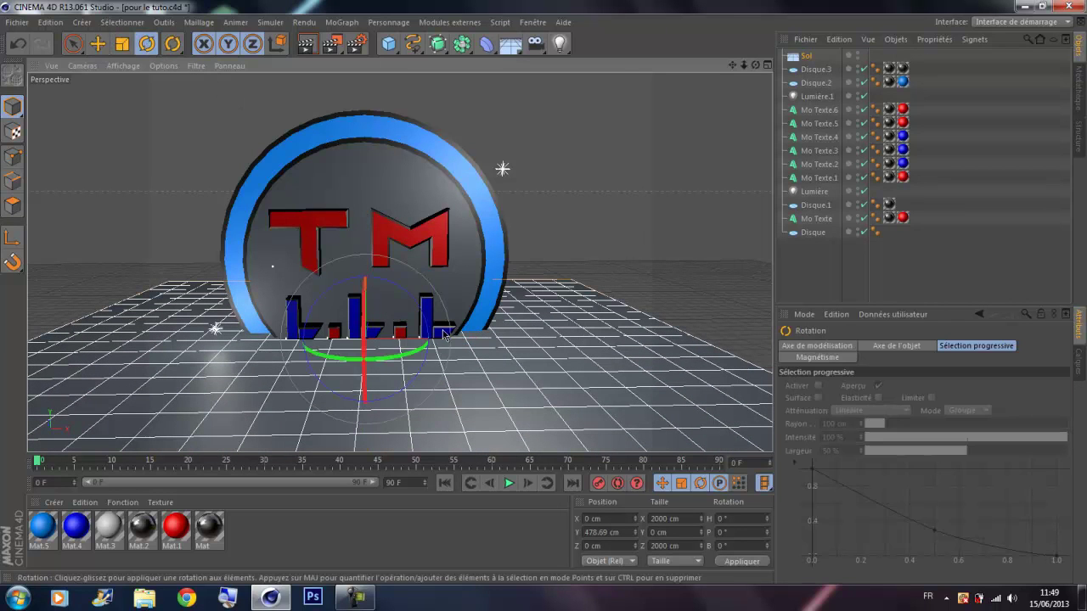
left_click_drag(364, 302, 366, 289)
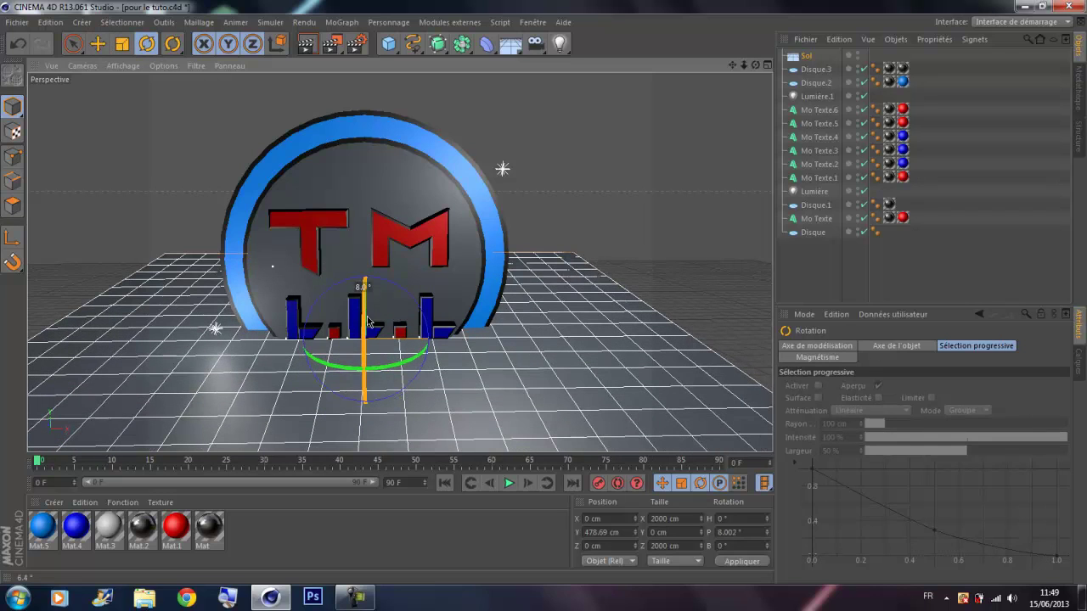
left_click(761, 531)
type("90")
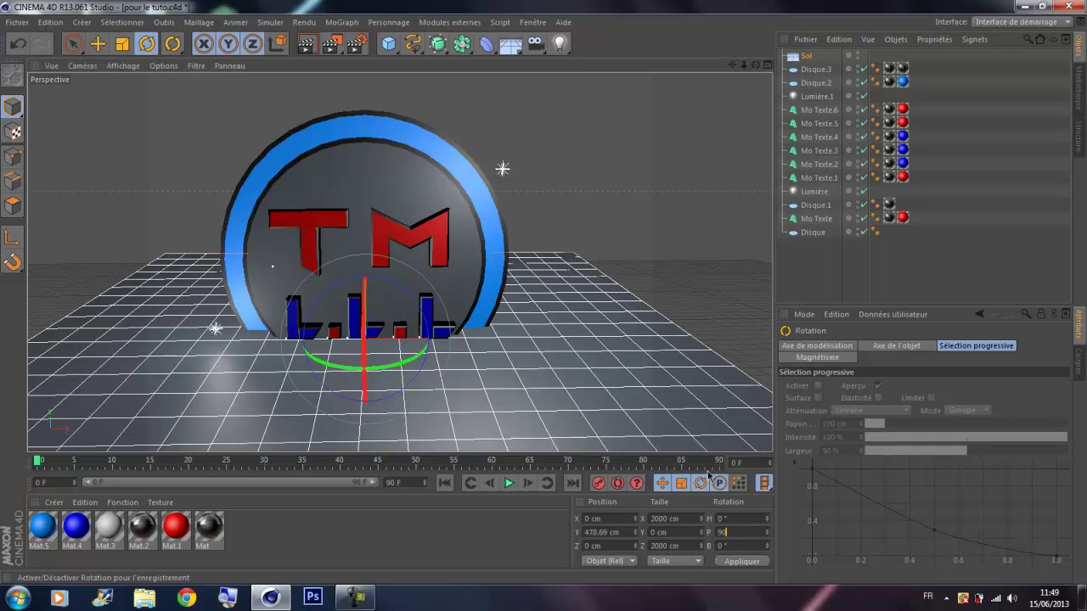
key("Return")
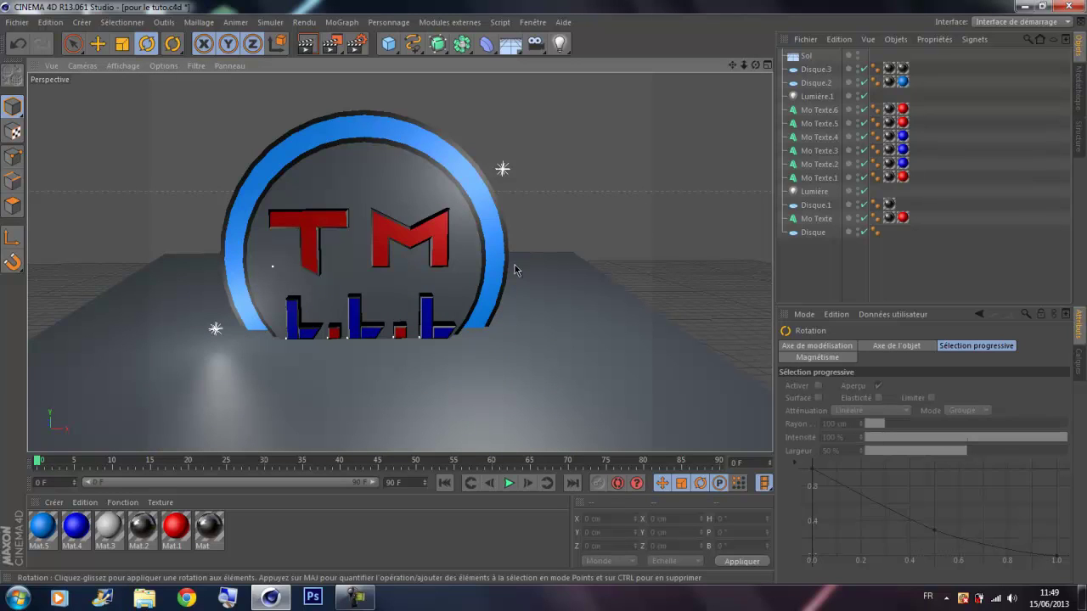
left_click(490, 383)
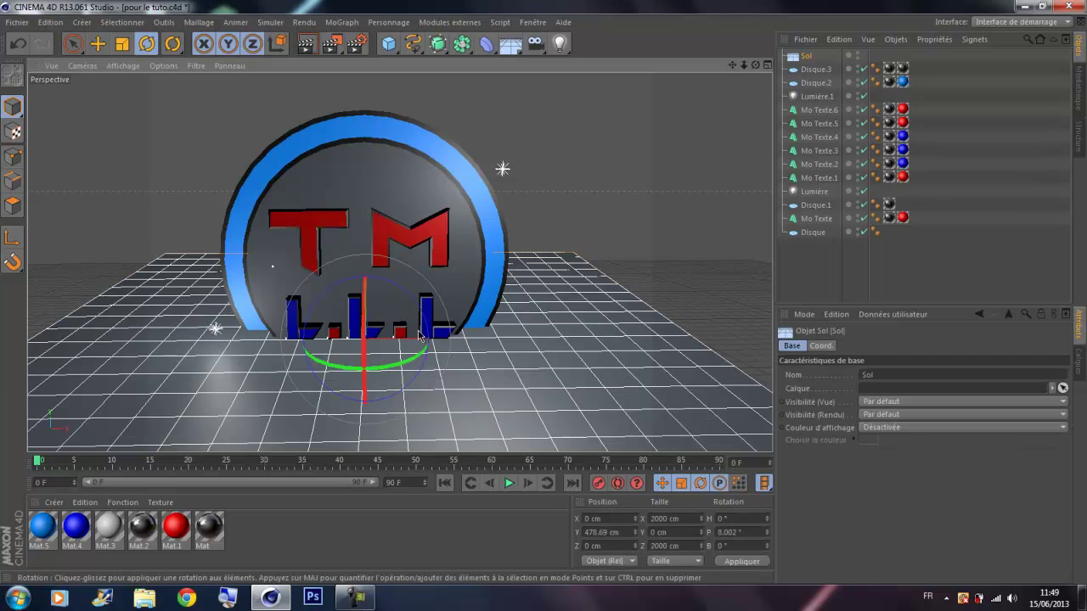
left_click(739, 532)
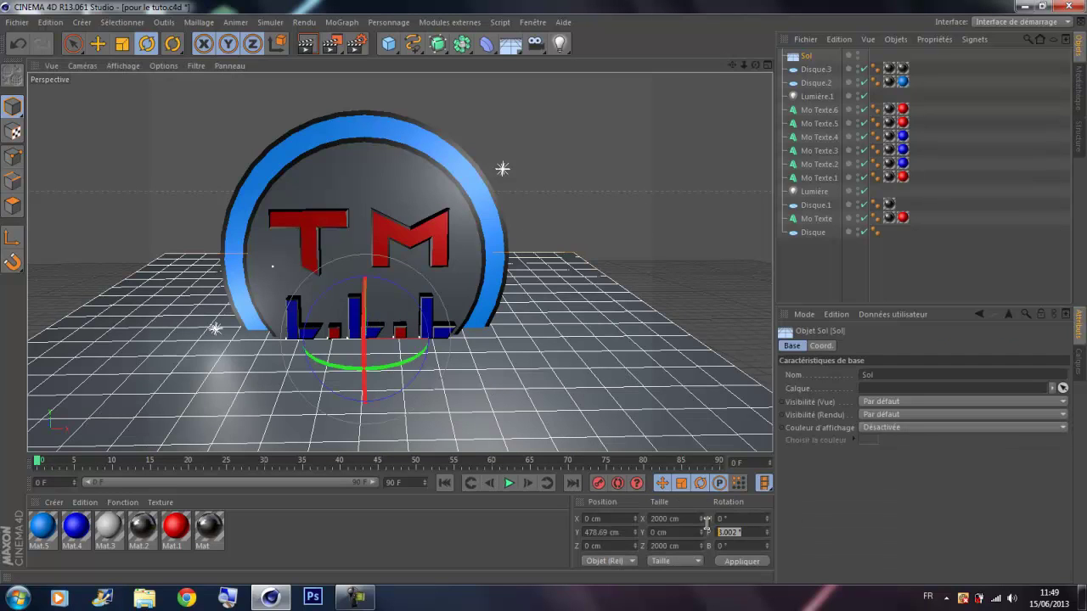
key("Return")
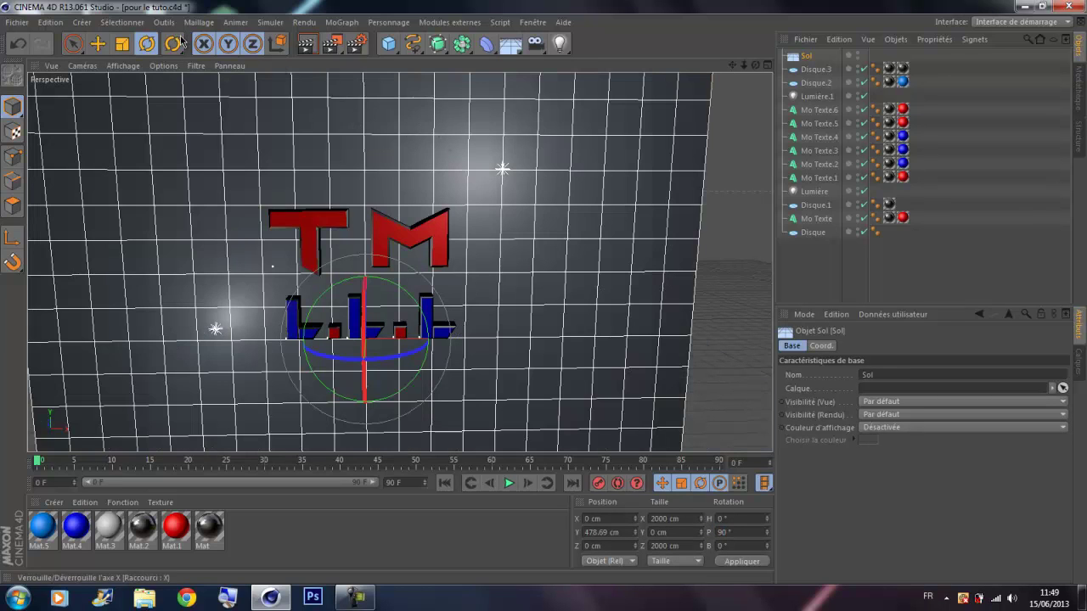
- Move the upright Sol object back behind the logo discs to about Z 107 cm
left_click(98, 44)
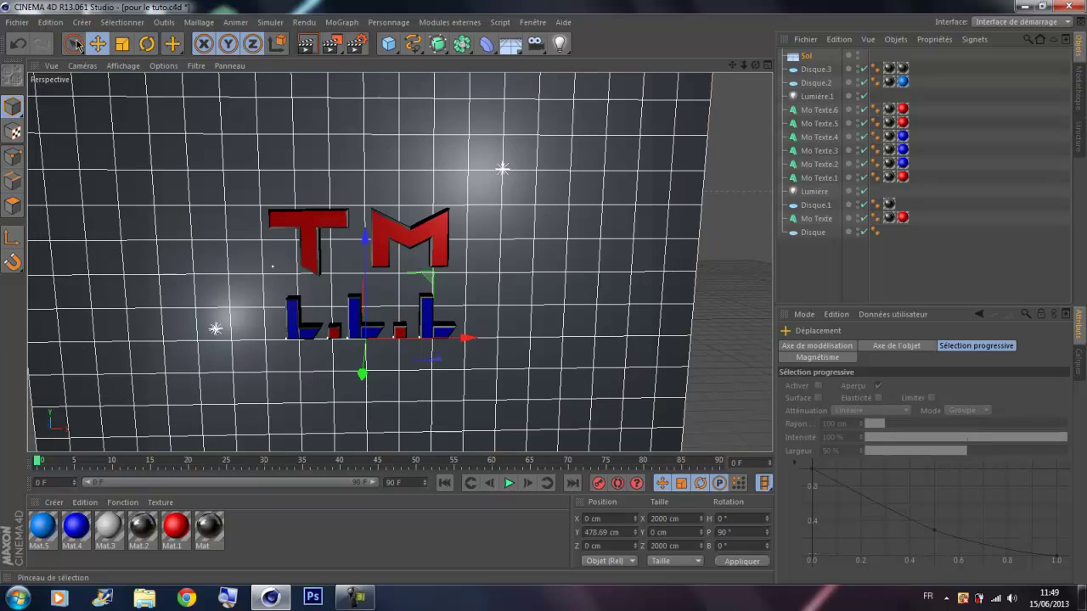
left_click_drag(362, 371, 363, 362)
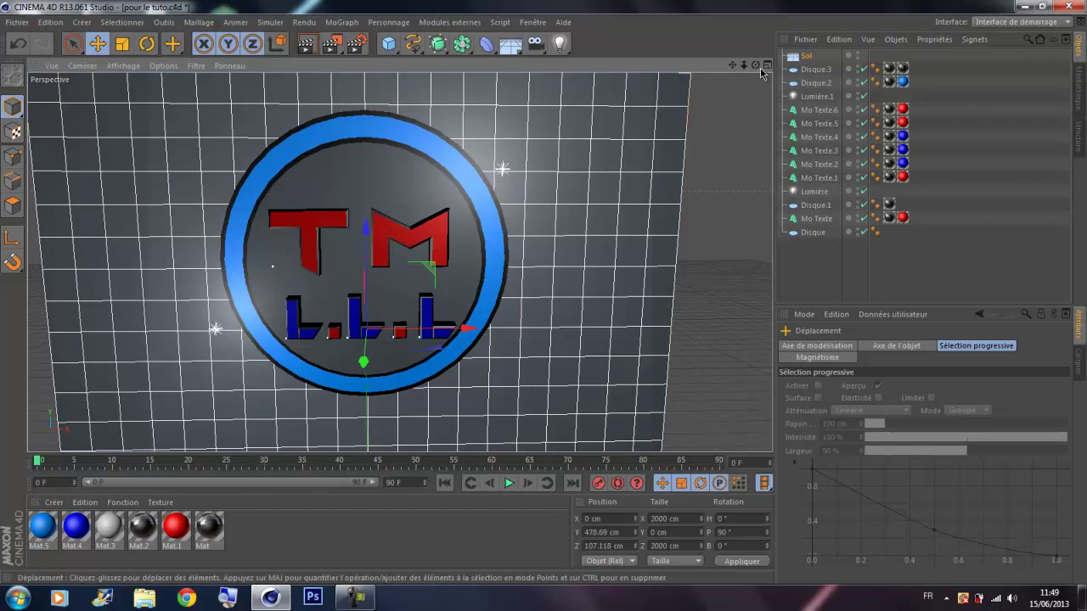
- Move the upper light, Lumière, back to about Z -143 cm, render the view and compare it with the wallpaper logo
left_click_drag(755, 65, 553, 156)
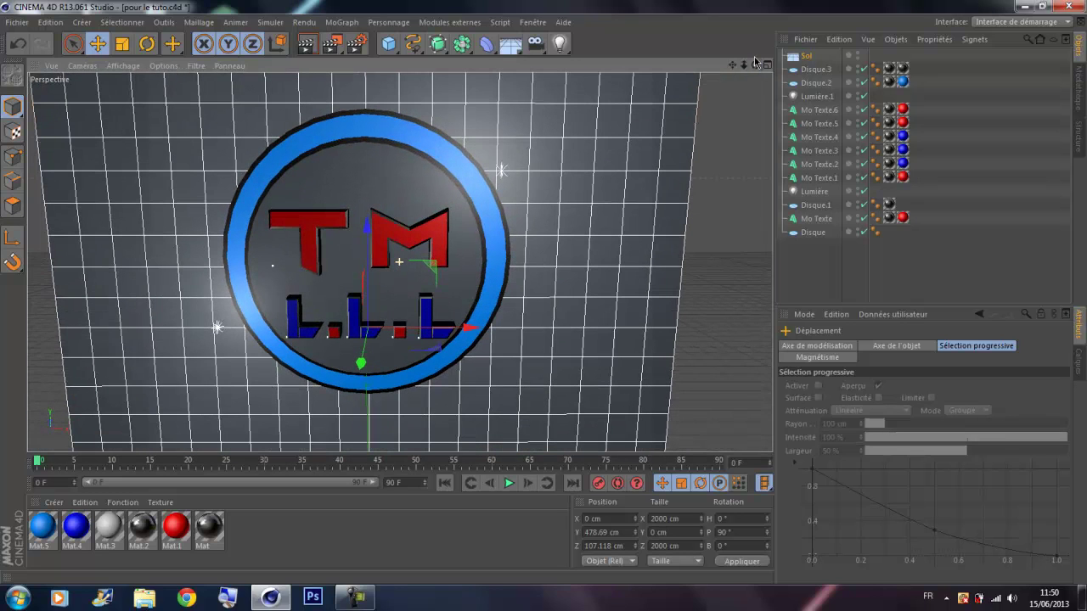
left_click(507, 173)
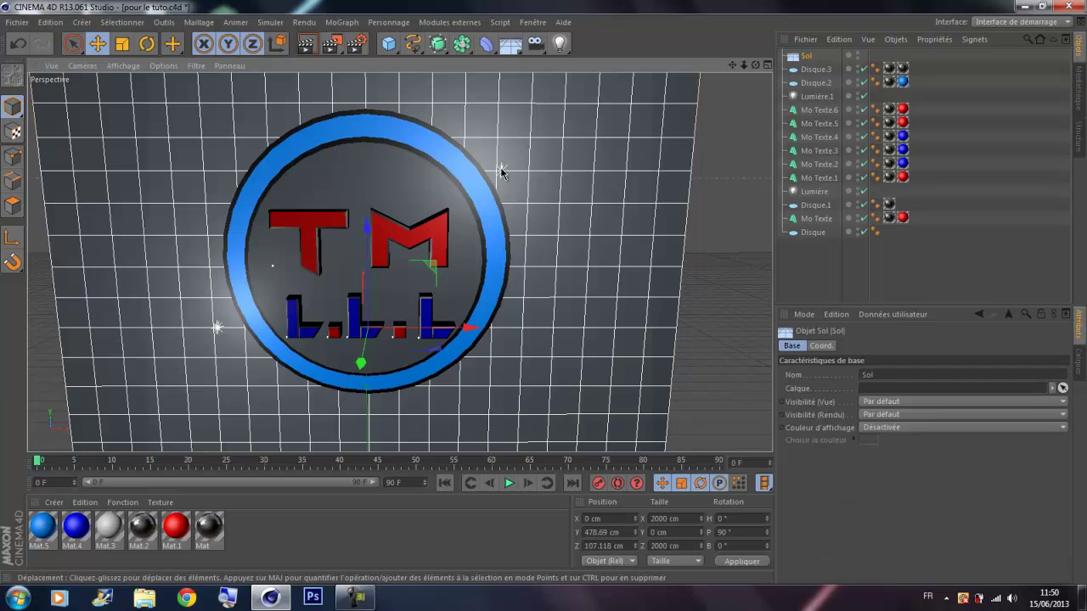
left_click(501, 172)
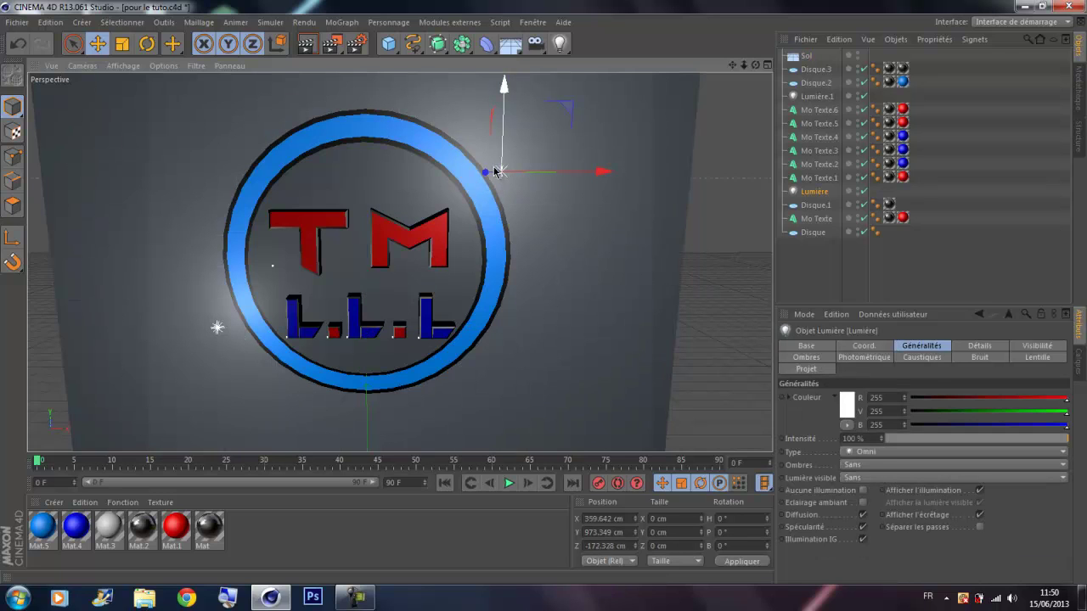
left_click_drag(486, 174, 497, 174)
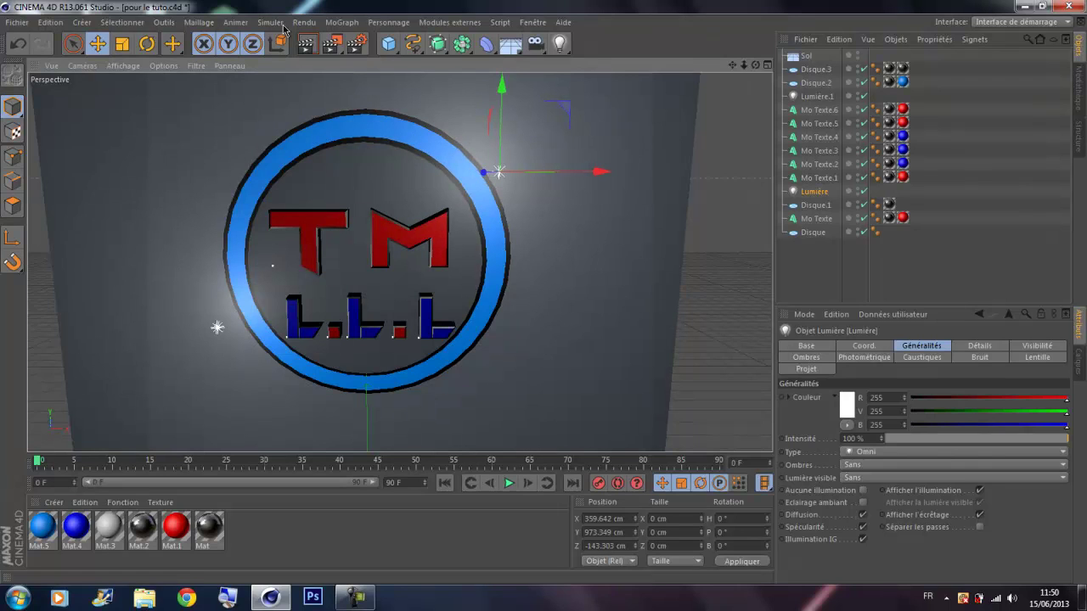
left_click(307, 45)
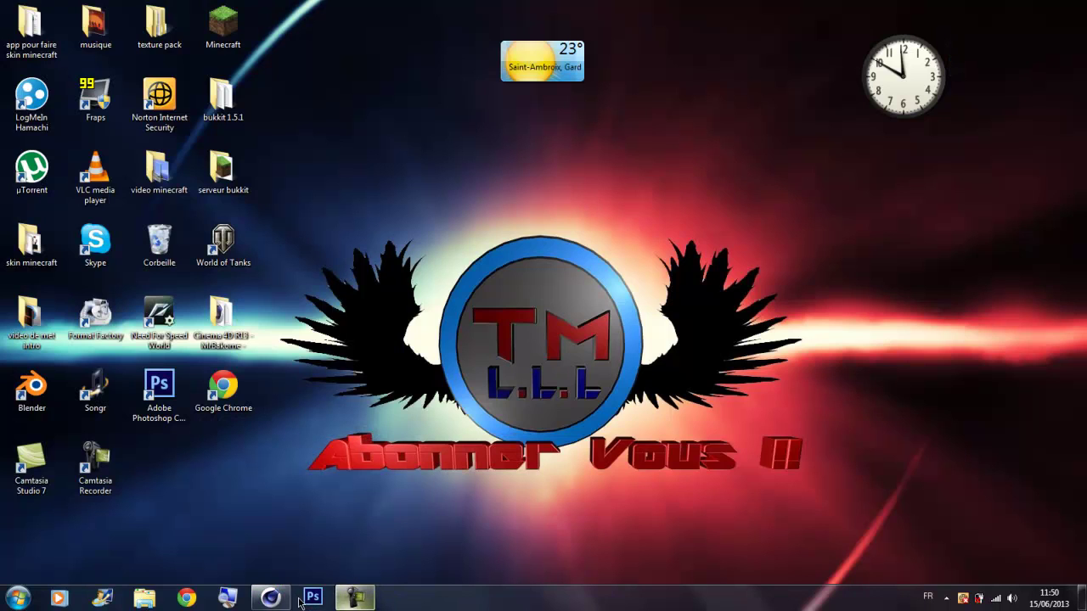
left_click(271, 598)
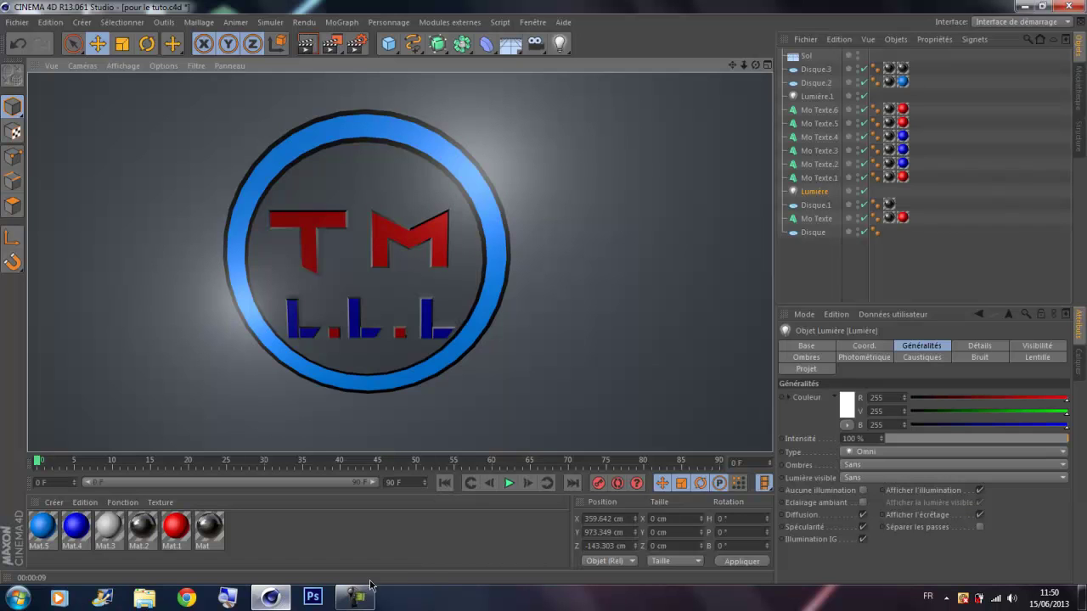
left_click(620, 165)
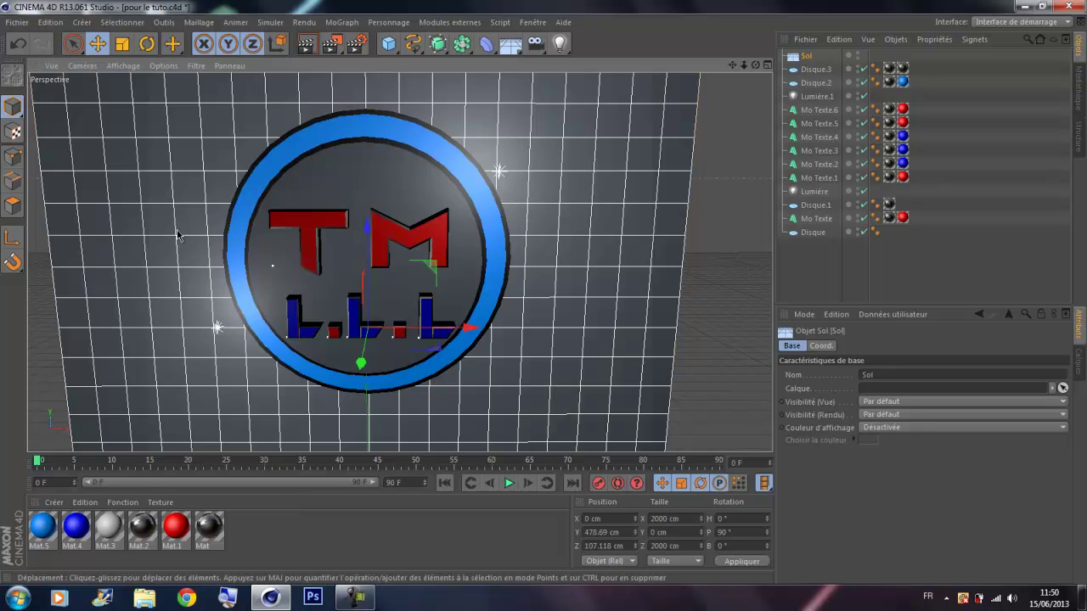
left_click(355, 598)
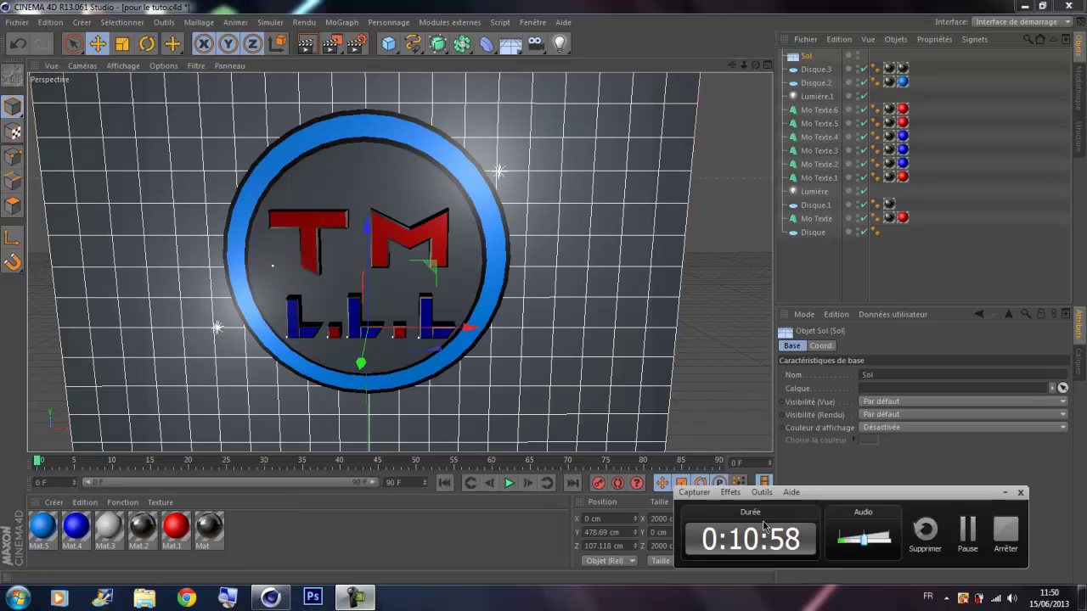
left_click(966, 532)
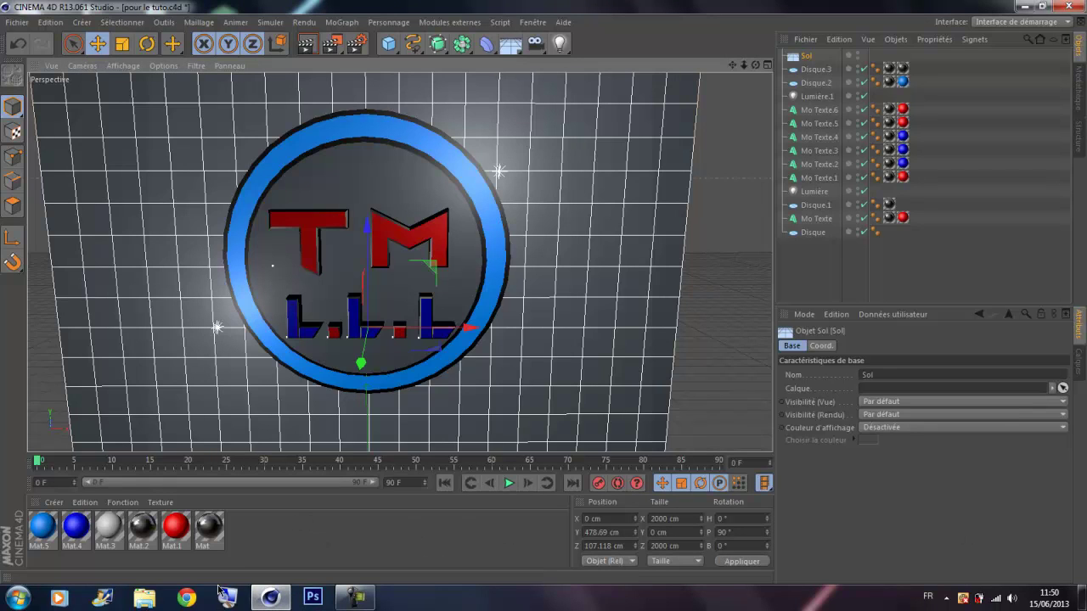
left_click(355, 597)
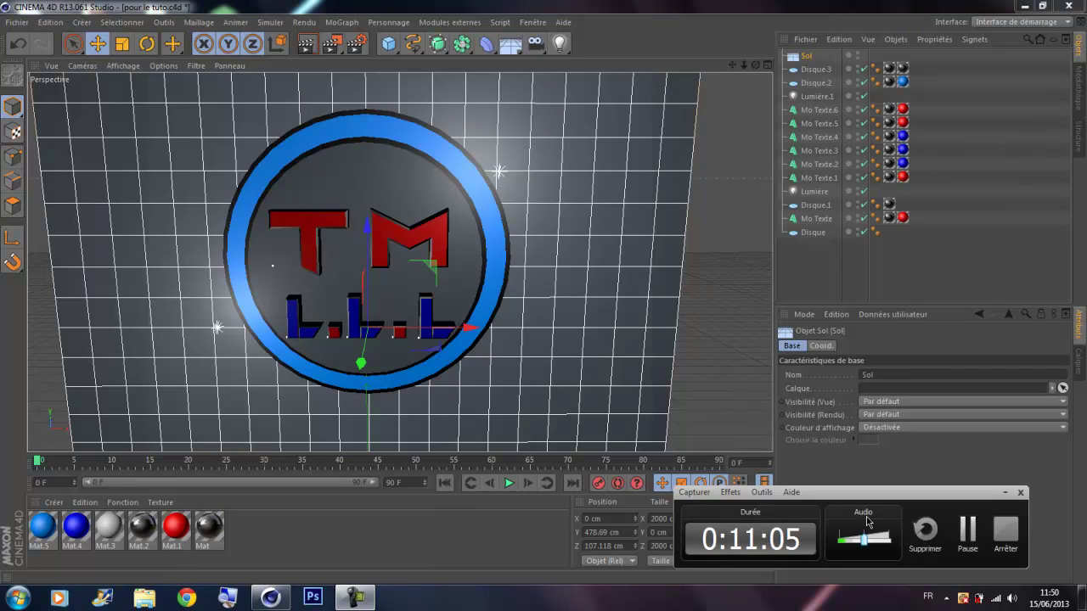
left_click(969, 531)
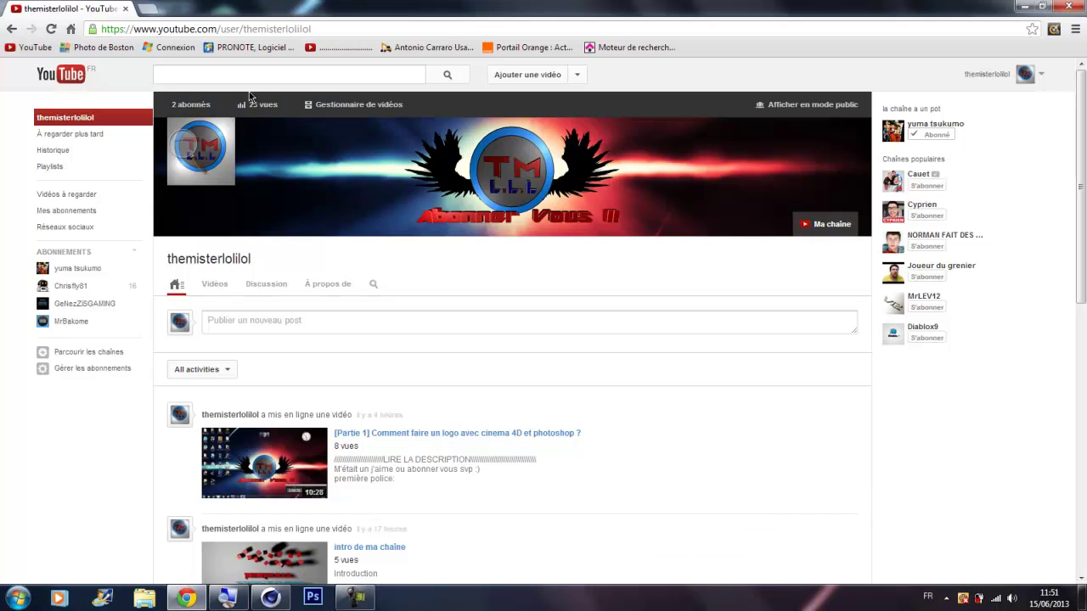
- Magnify the YouTube channel page to 300% to examine the logo in the profile picture, and return to 100%
key("super+plus")
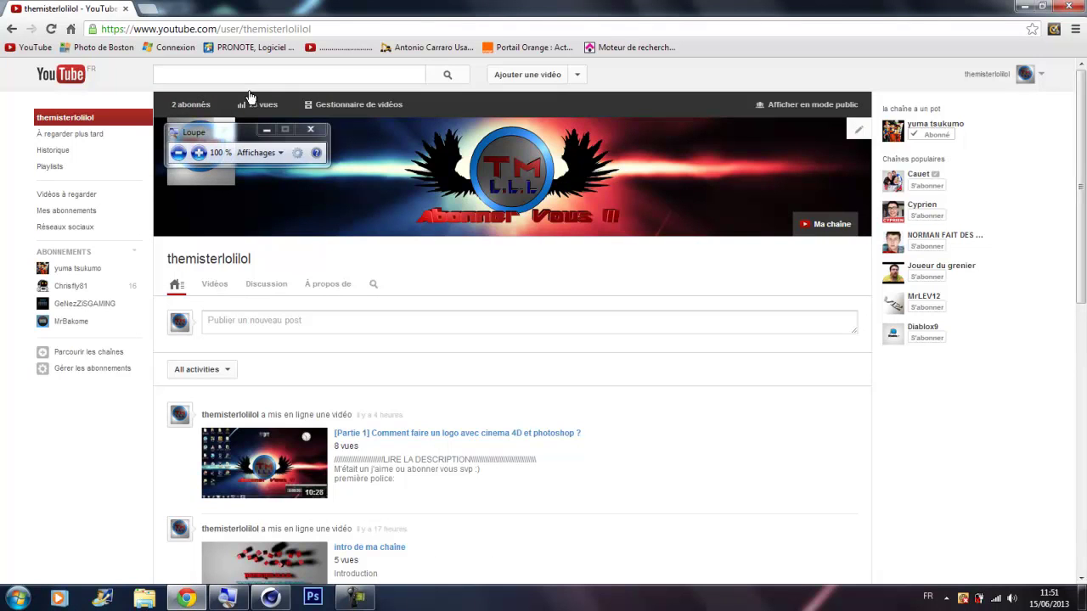
key("super+plus")
key("super+plus")
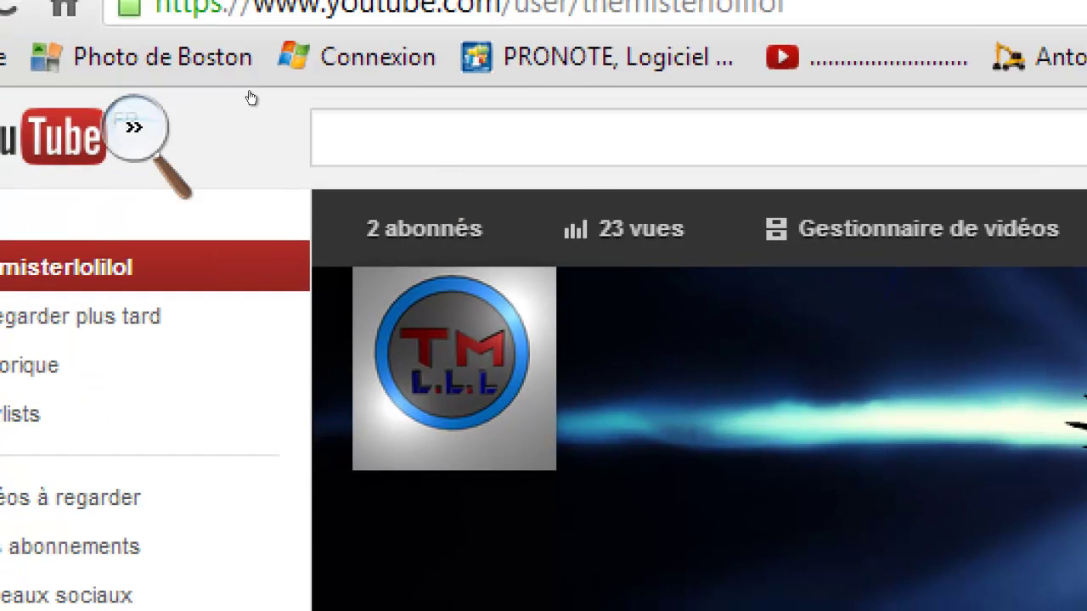
left_click(250, 97)
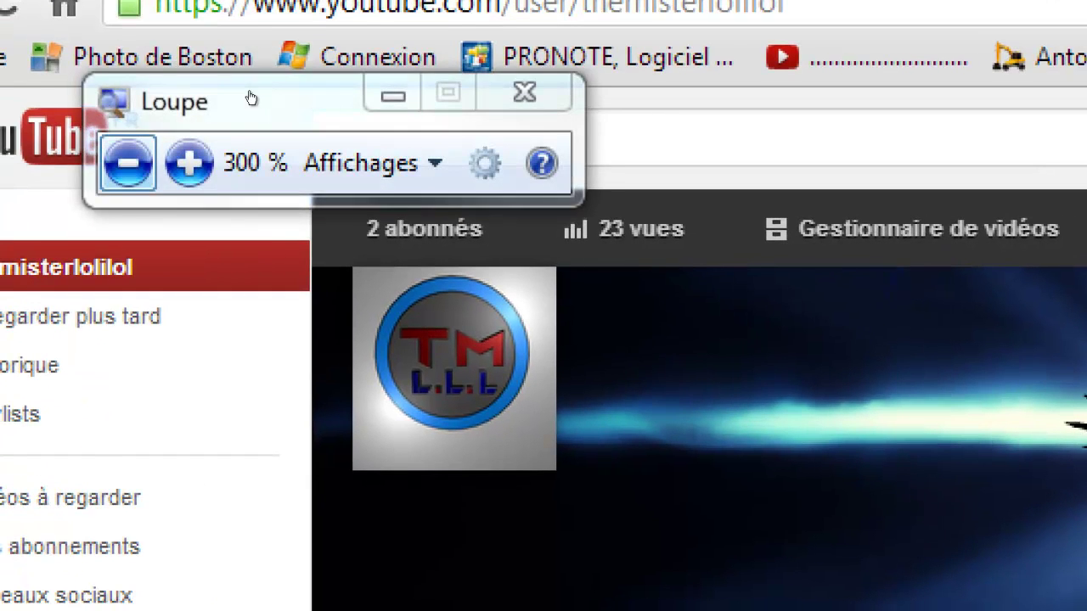
key("super+minus")
key("super+minus")
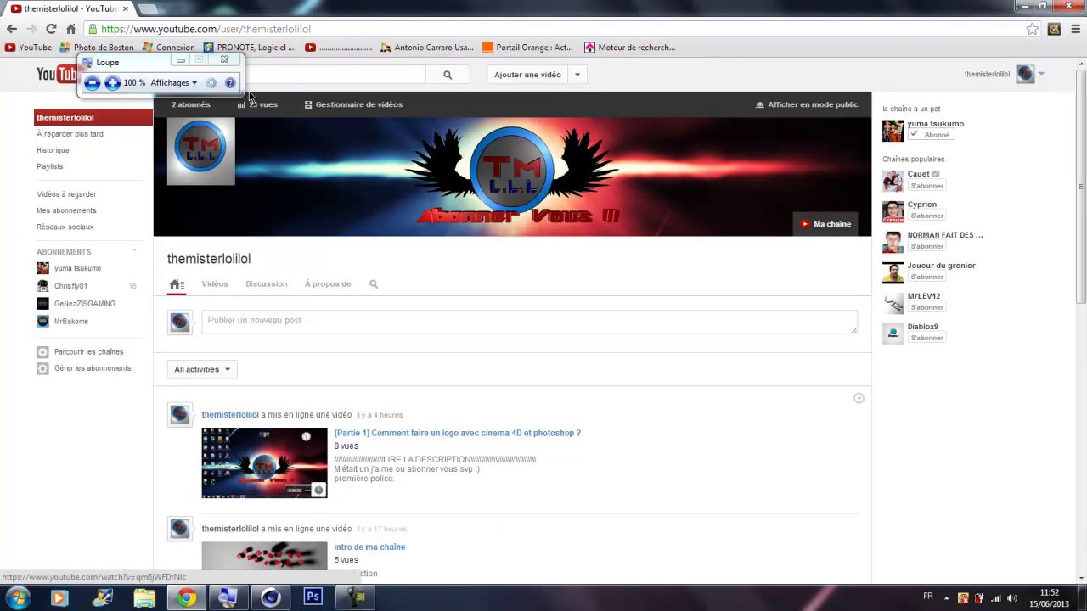
key("F10")
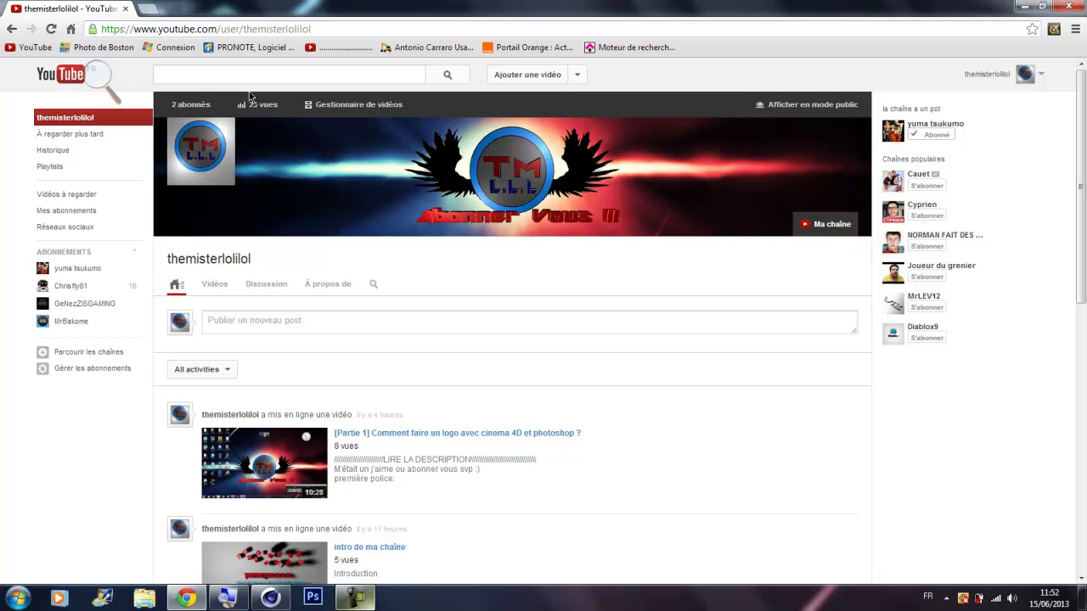
left_click(354, 597)
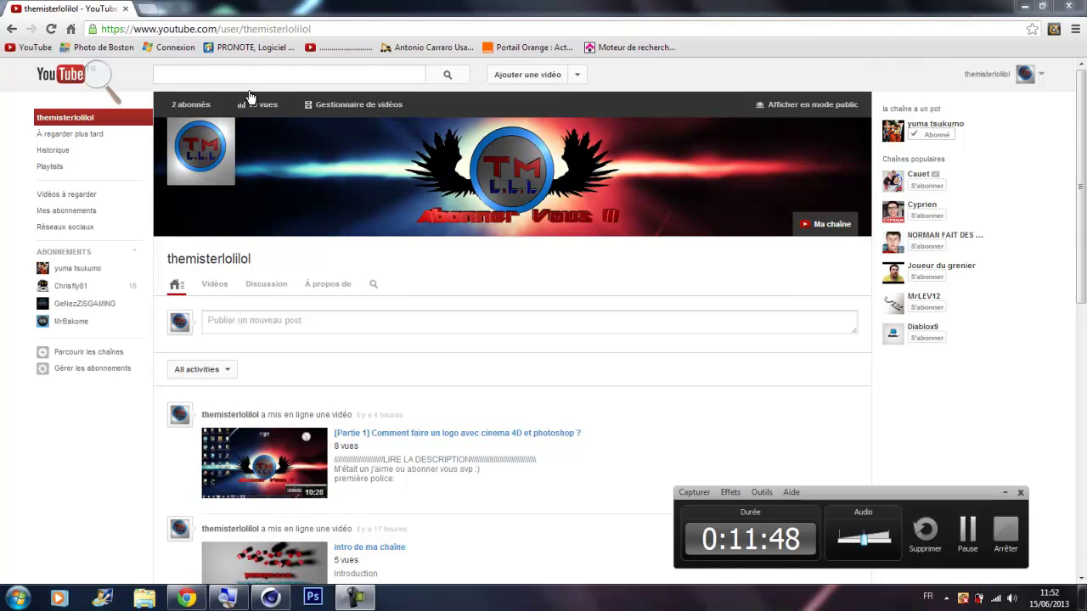